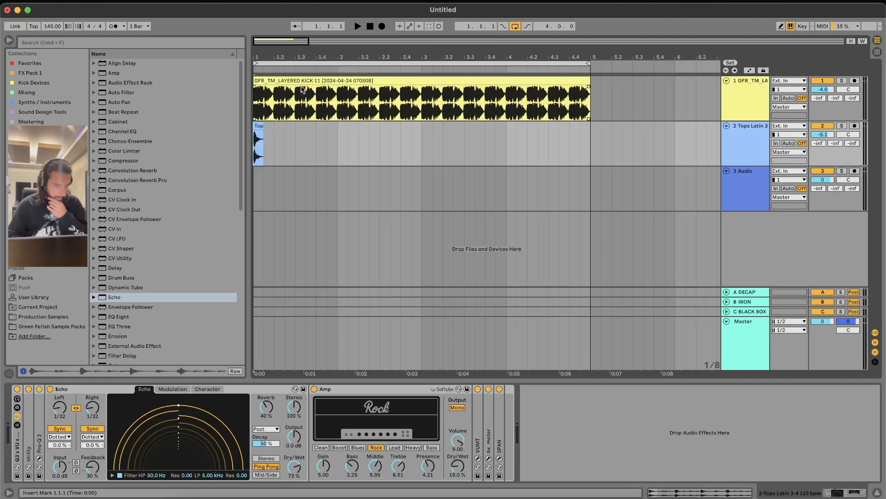
- Switch off the Amp effect on the Tops Latin track and audition the track soloed
click(303, 81)
click(258, 159)
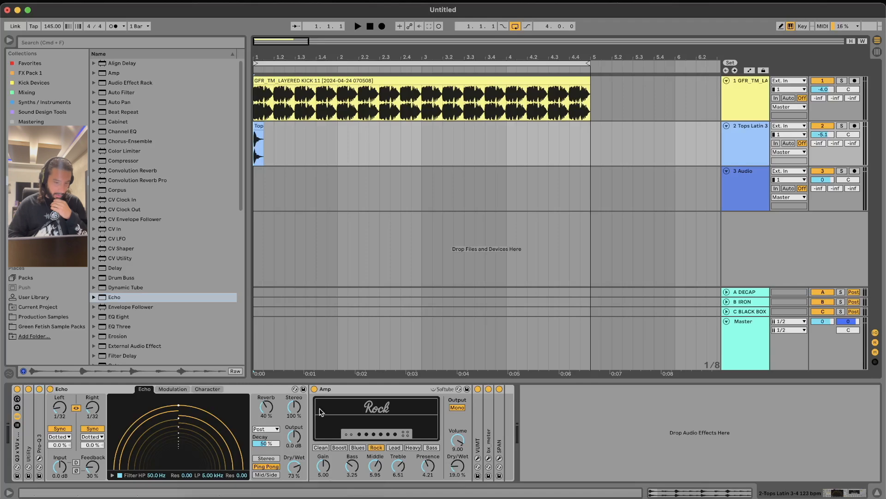
click(315, 389)
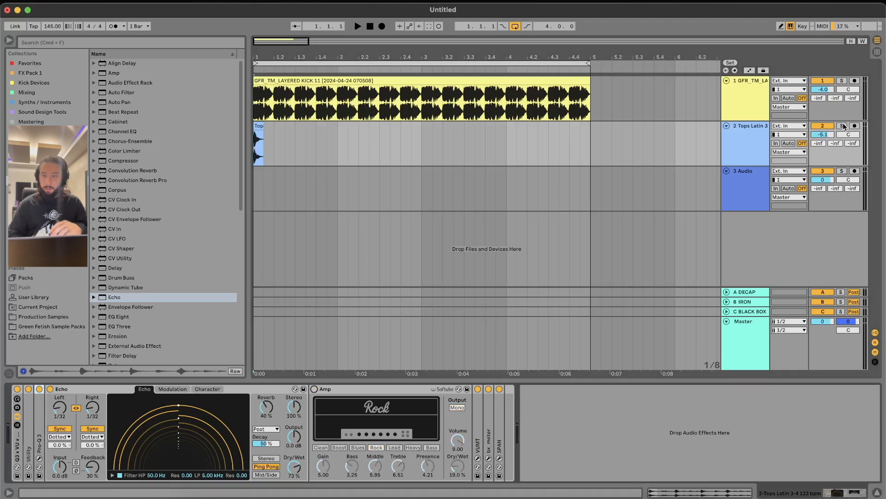
click(842, 126)
key(space)
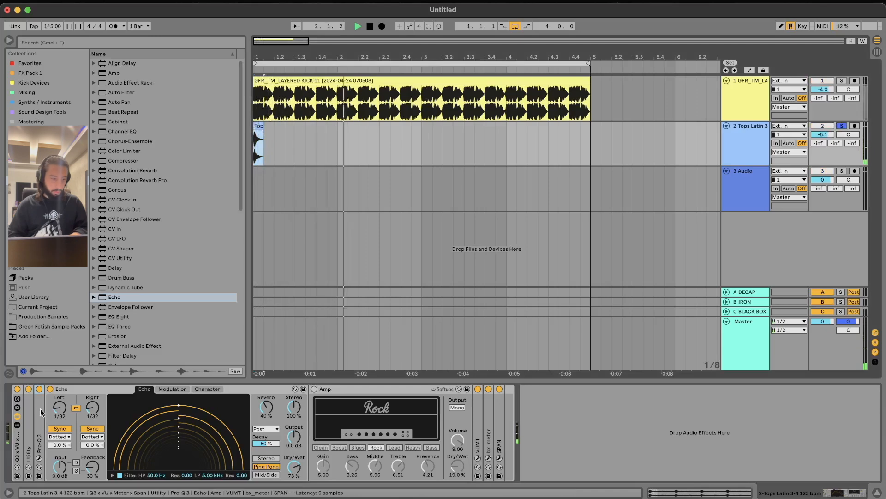
- Bypass the Echo effect and audition the soloed tops without it
click(50, 388)
key(space)
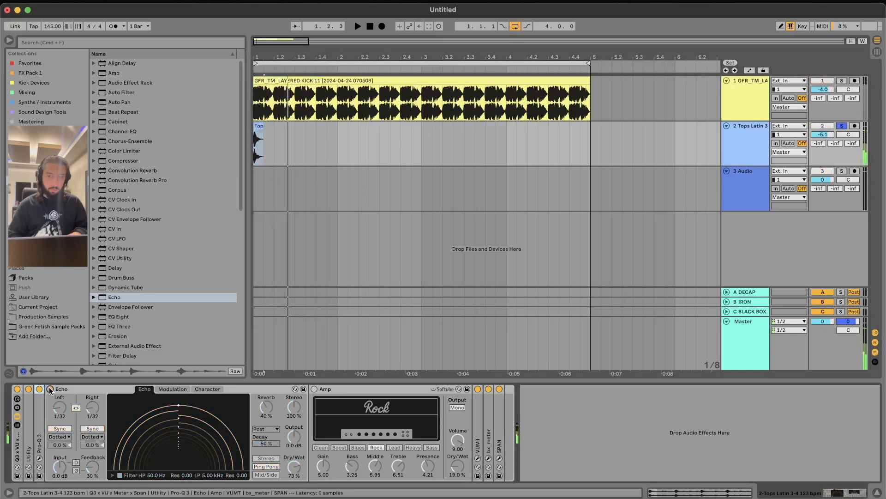
key(space)
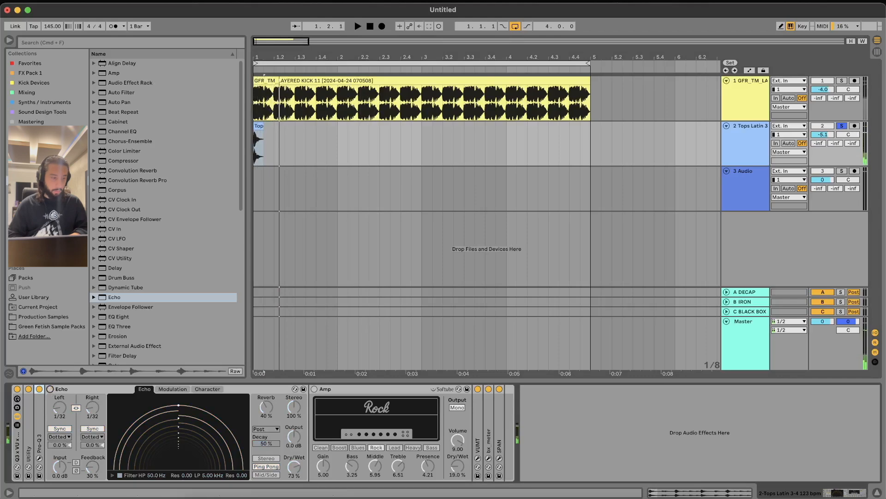
- Look through the tom samples in the sound library
key(super+f)
scroll(162, 223, down, 20)
click(162, 220)
scroll(162, 223, down, 10)
scroll(162, 219, down, 15)
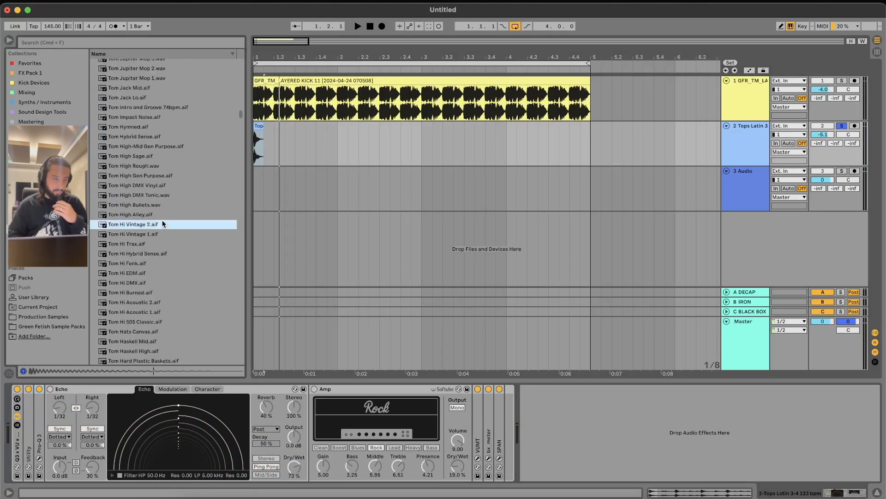
scroll(162, 220, down, 2)
click(162, 220)
scroll(162, 220, down, 10)
click(162, 220)
scroll(162, 219, down, 10)
click(162, 219)
scroll(162, 220, down, 8)
scroll(162, 220, down, 8)
click(162, 221)
scroll(162, 220, down, 8)
click(162, 220)
scroll(162, 220, down, 12)
scroll(162, 224, down, 2)
- Switch Echo back on for the tops track and bring the audio effects list back up in the browser
click(50, 388)
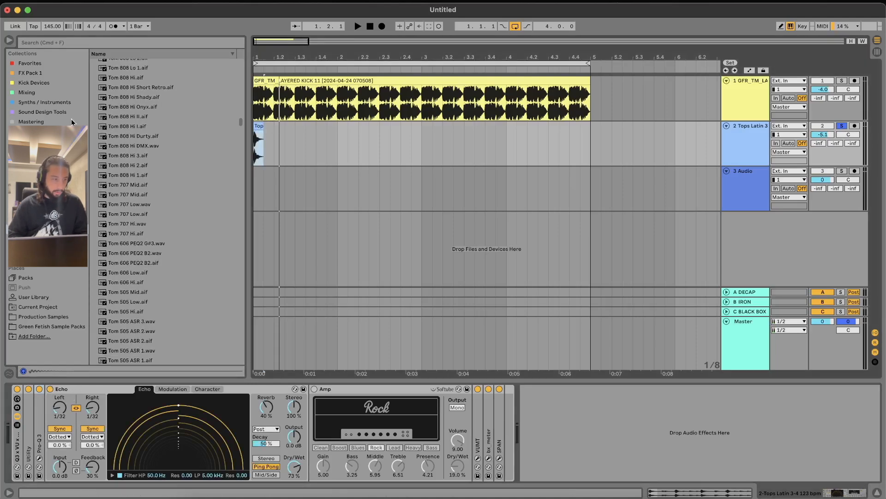
click(35, 176)
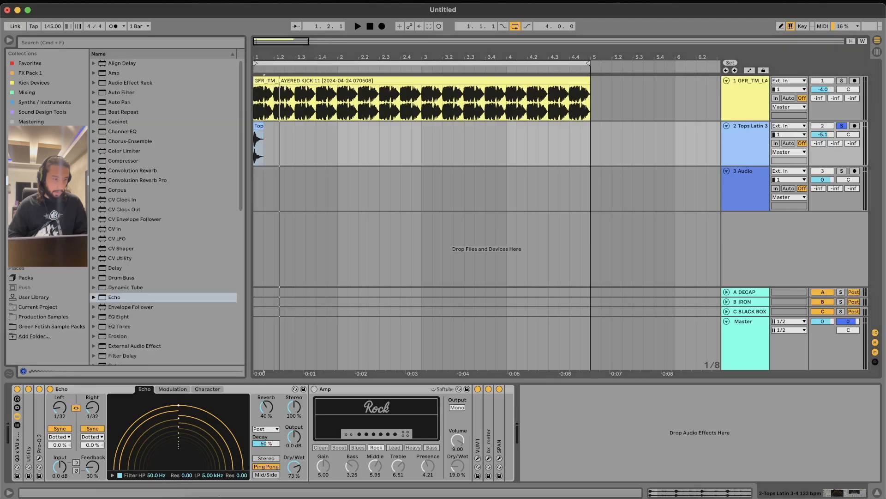
scroll(99, 294, down, 4)
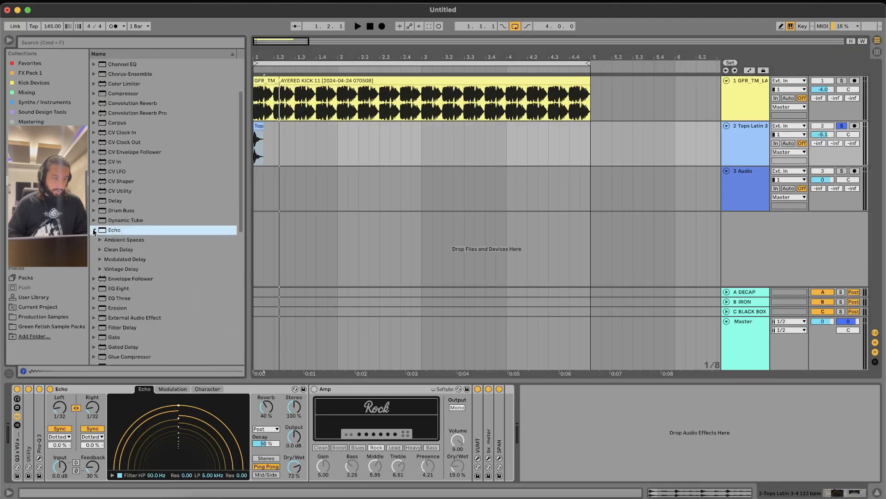
- Examine Echo's preset folders, including Ambient Spaces, and play the soloed tops with Echo active
click(94, 230)
click(99, 229)
click(101, 215)
click(100, 209)
click(100, 200)
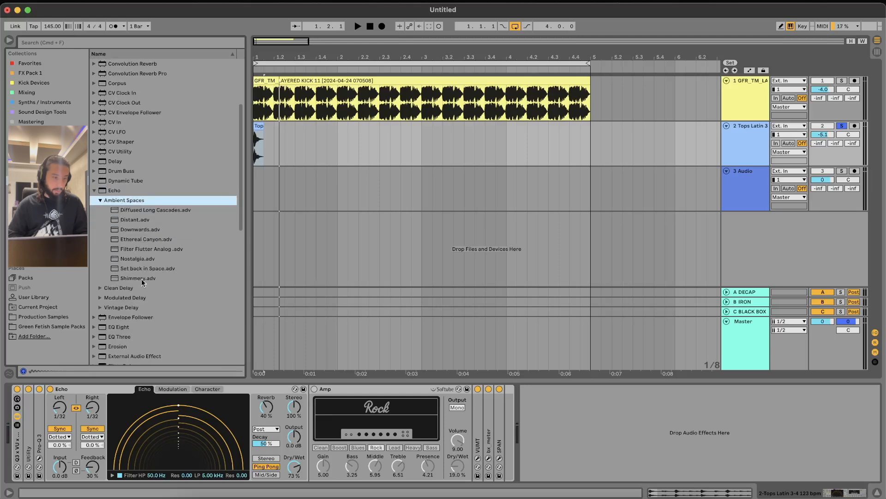
click(100, 199)
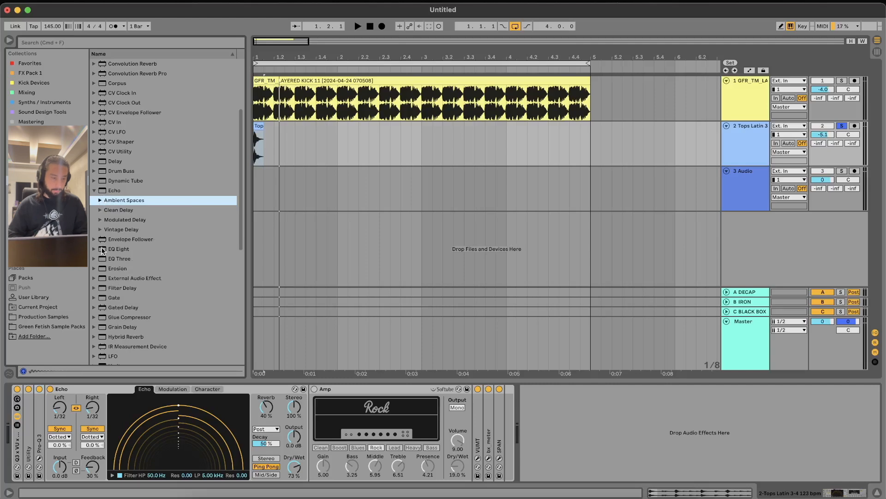
click(100, 200)
click(100, 199)
click(109, 192)
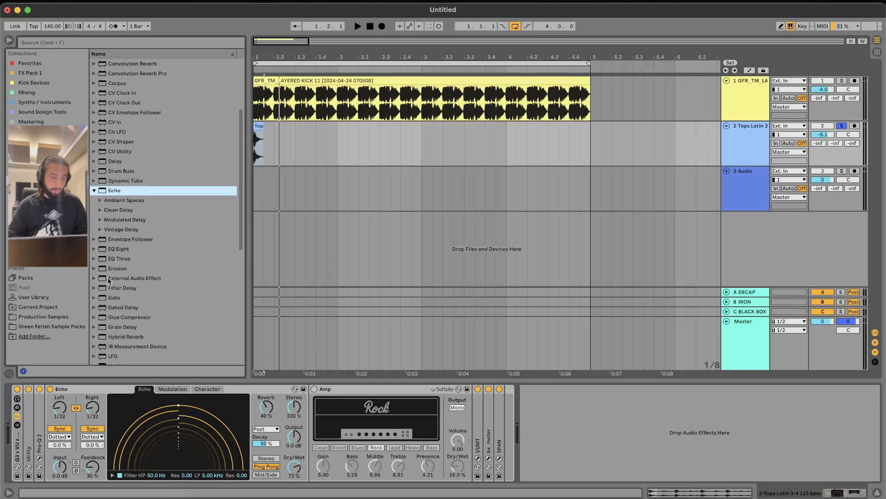
key(space)
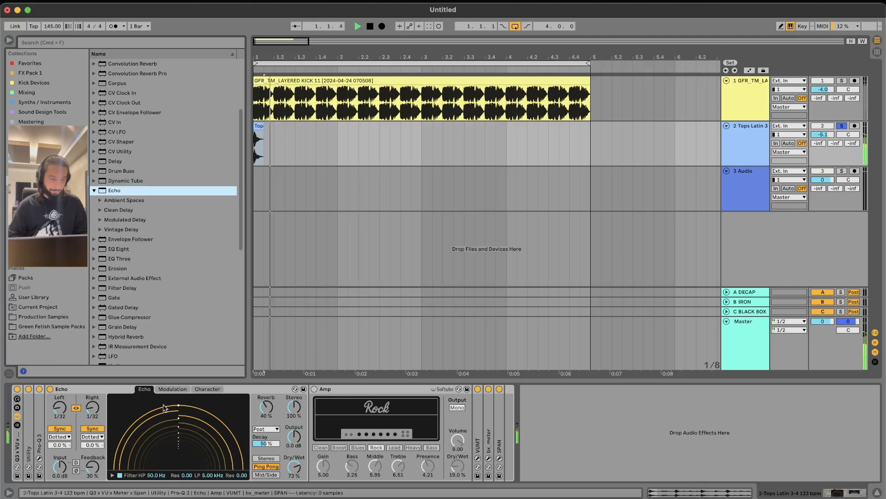
key(space)
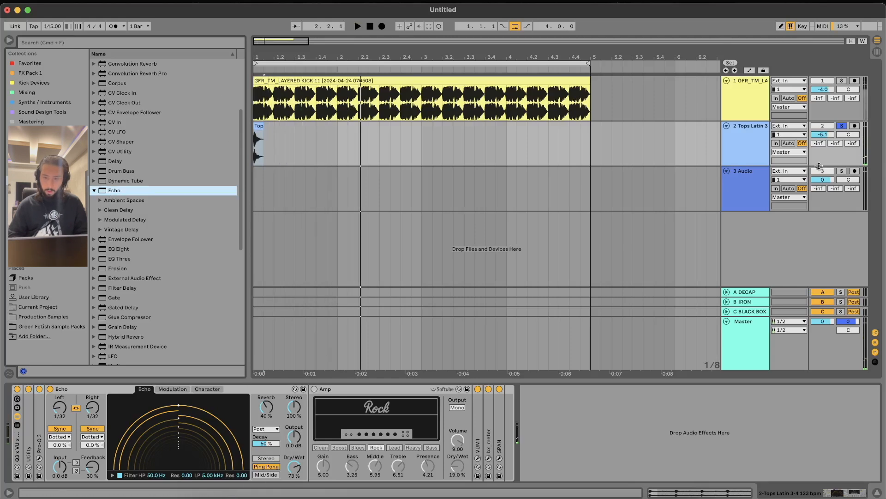
- Arm the 3 Audio track with Resampling as its input and start recording the soloed tops track
click(853, 171)
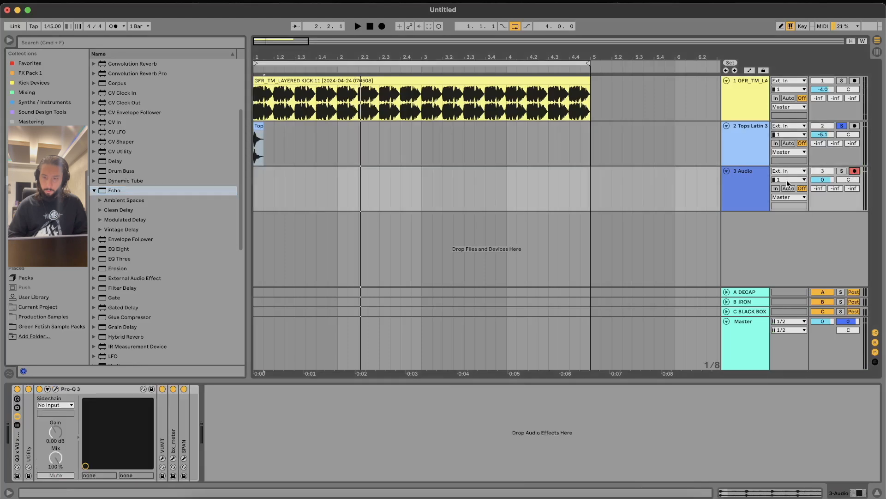
click(793, 171)
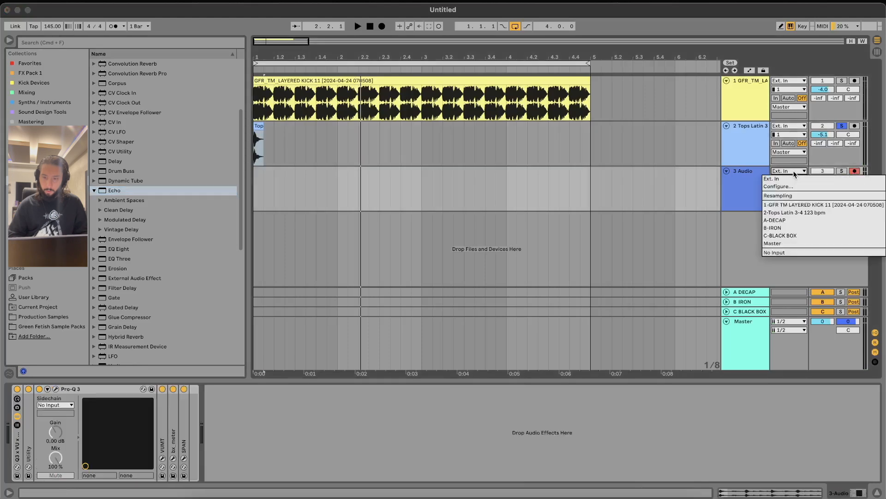
click(793, 195)
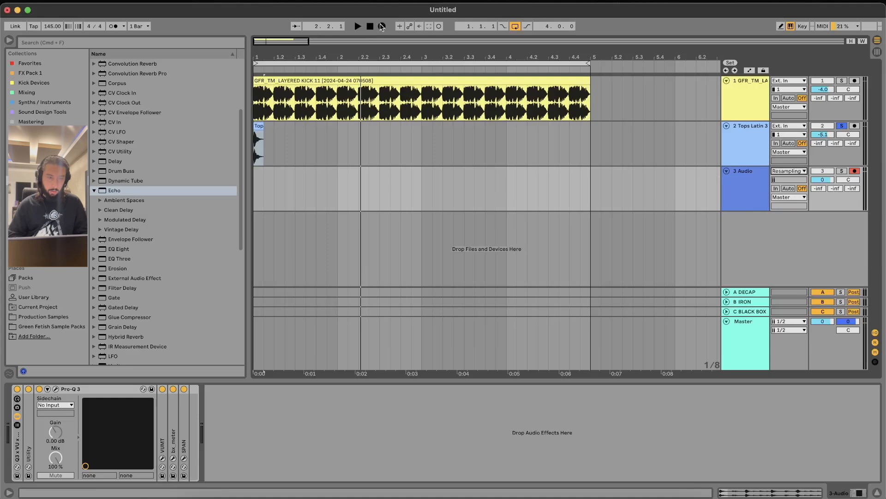
click(747, 134)
click(386, 27)
click(386, 27)
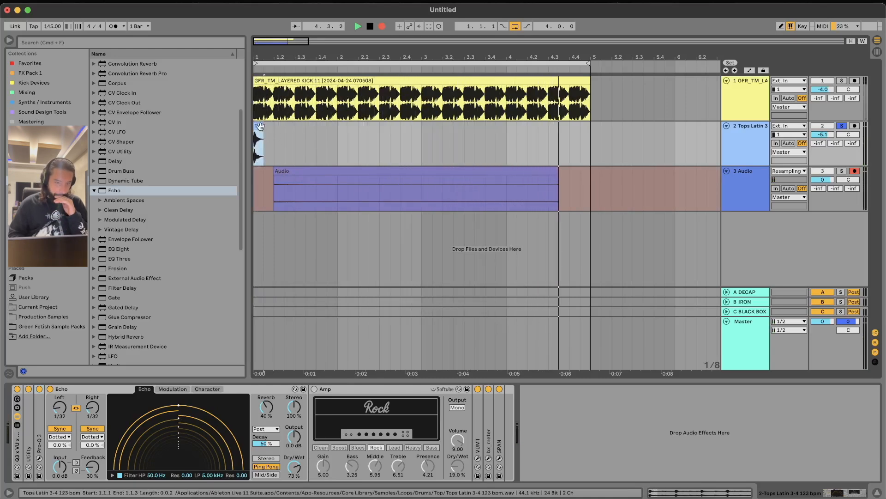
- Duplicate the first bar of the tops track three times to fill four bars
drag(325, 139, 243, 140)
key(super+d)
key(super+d)
key(super+d)
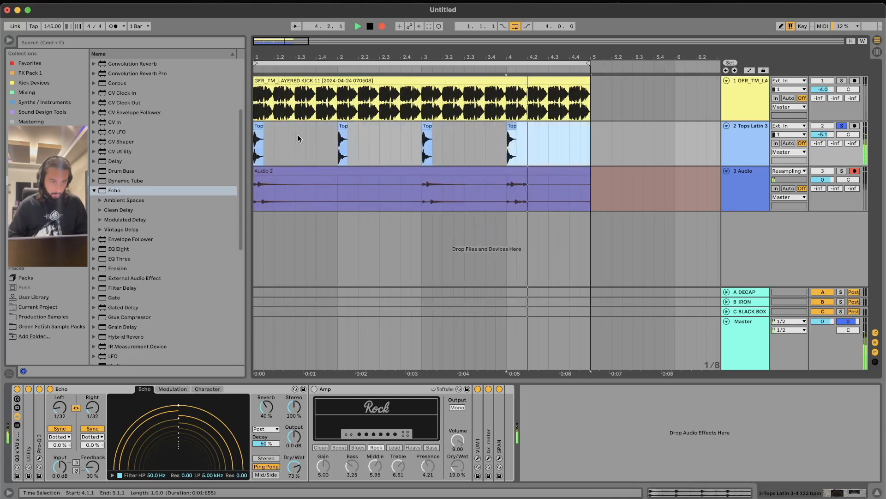
- Repeat the tops hit every half bar across bars 1 to 4 by duplicating the first half bar seven times
drag(298, 139, 157, 139)
key(super+d)
key(super+d)
key(super+d)
key(super+d)
key(super+d)
key(super+d)
key(super+d)
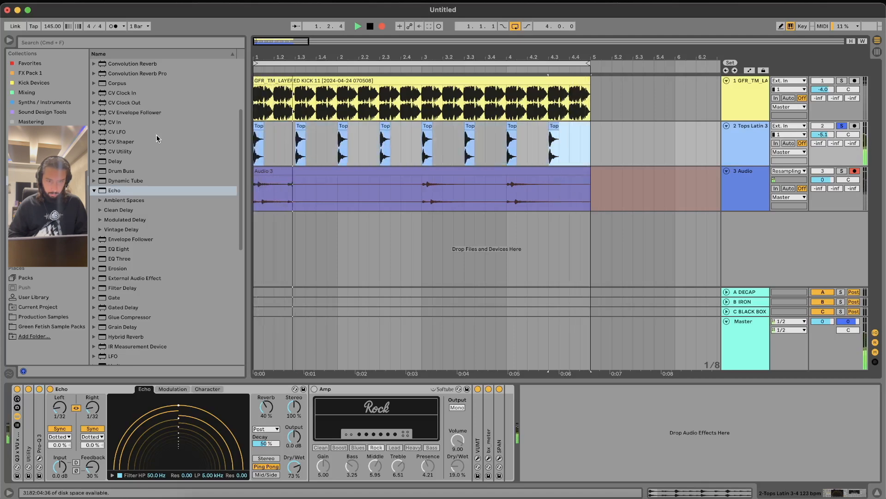
- Set Echo's feedback to 150%, channel mode to Stereo, both delay times to 1/8 and dry/wet to 15% while recording
drag(92, 466, 92, 417)
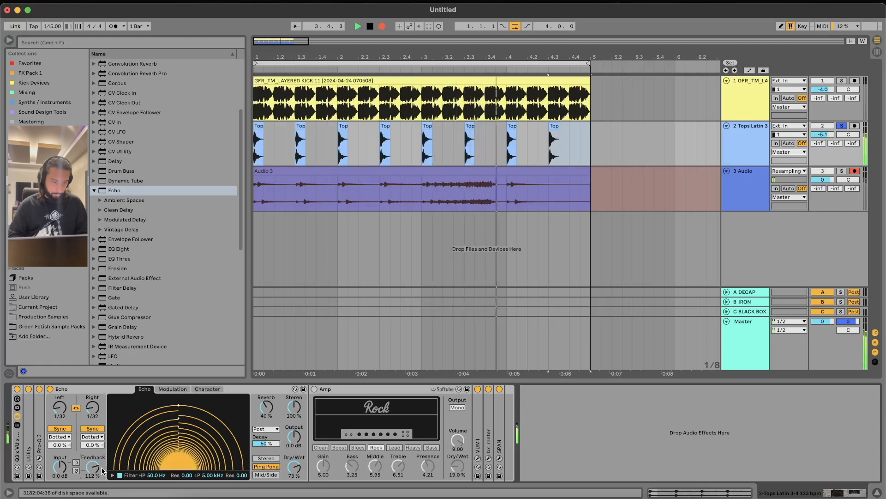
drag(94, 469, 95, 448)
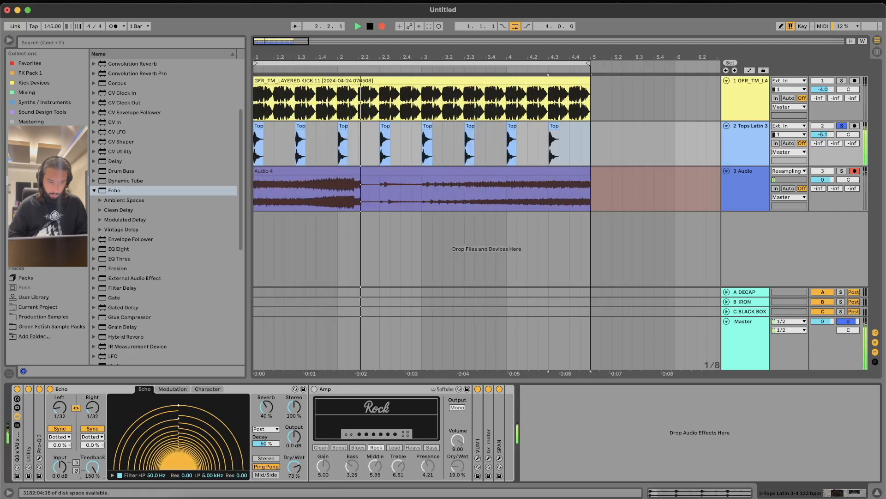
click(265, 458)
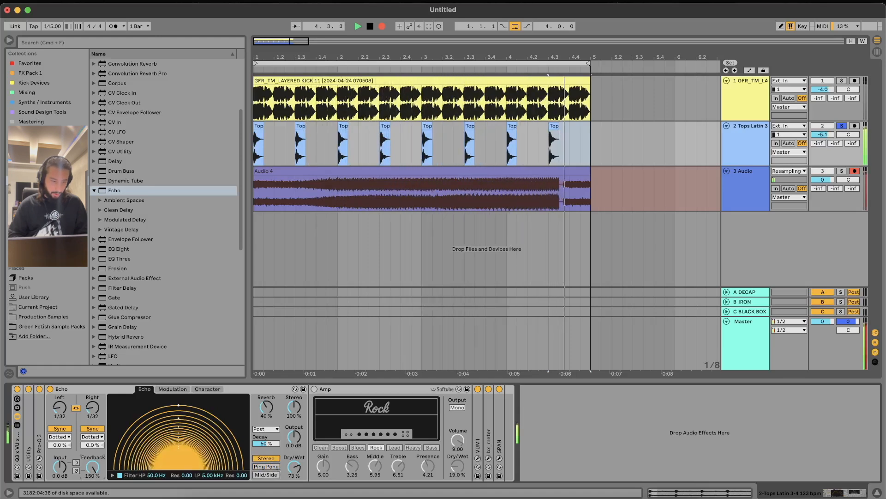
drag(93, 407, 92, 401)
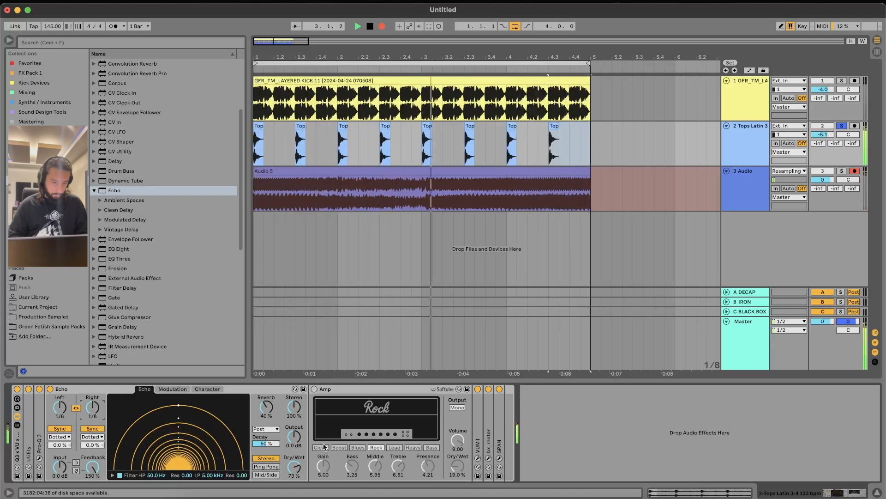
drag(294, 466, 294, 487)
- Set Echo's reverb to 25% with 100% decay and place it Pre
drag(266, 407, 266, 414)
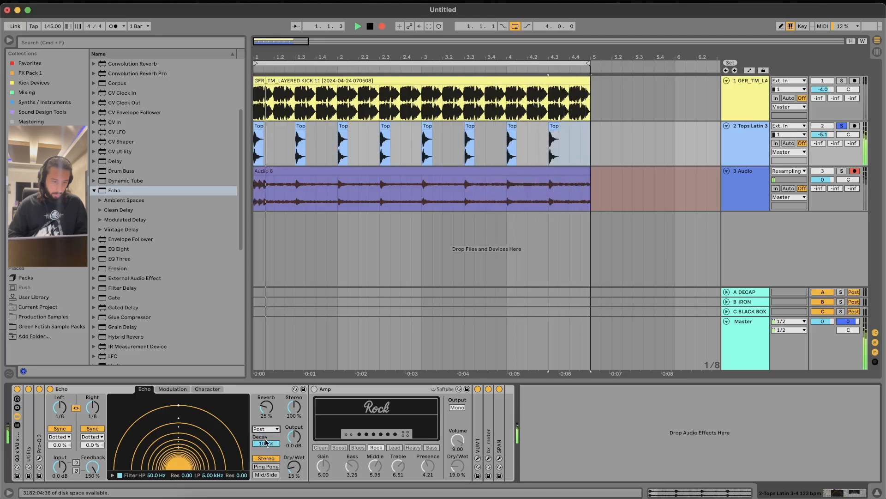
click(267, 430)
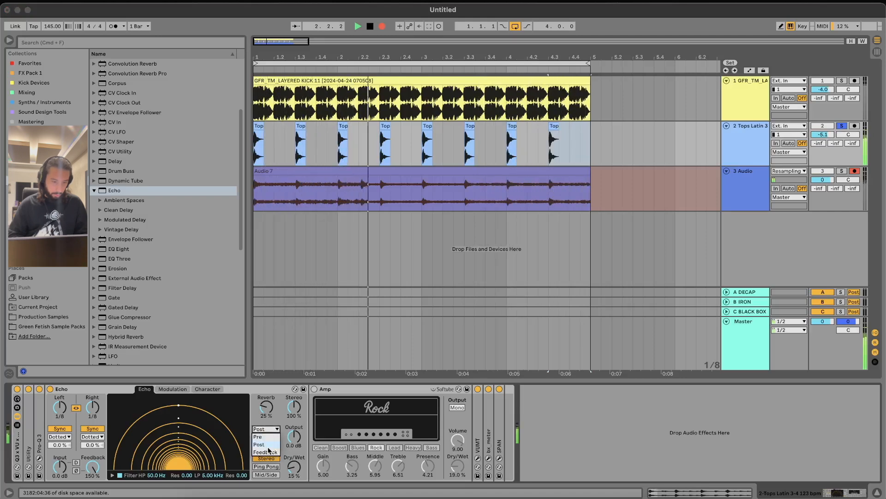
click(269, 437)
- Set Echo's feedback to 61%, dry/wet to 48% and channel mode to Ping Pong
drag(93, 467, 93, 497)
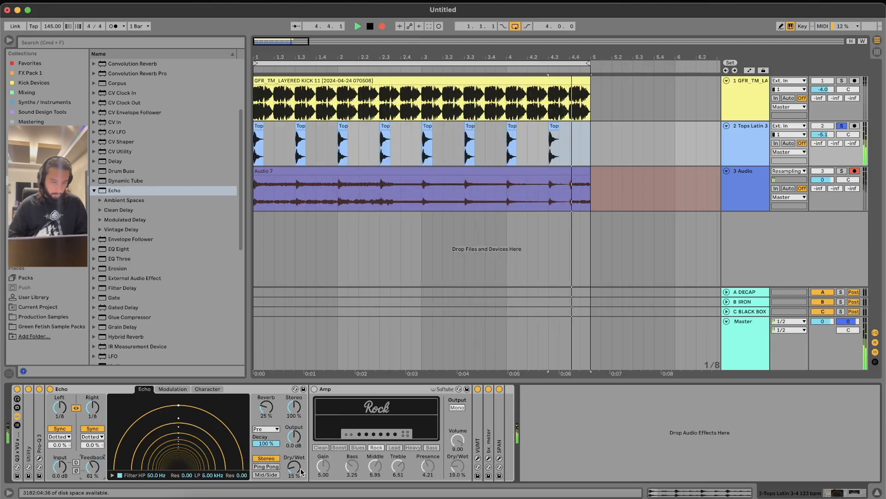
drag(301, 467, 301, 450)
click(266, 466)
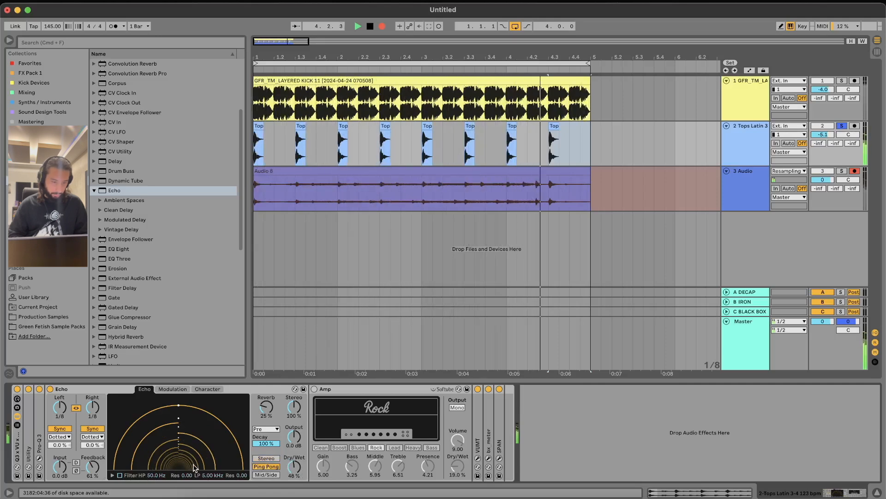
- Give Echo's modulation a rising sawtooth waveform, with delay modulation at 22% and filter modulation at 62%
click(172, 389)
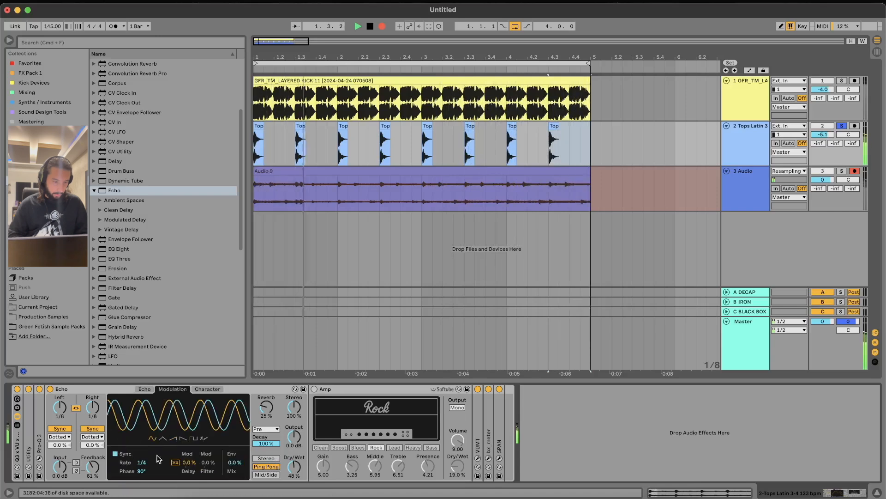
click(173, 438)
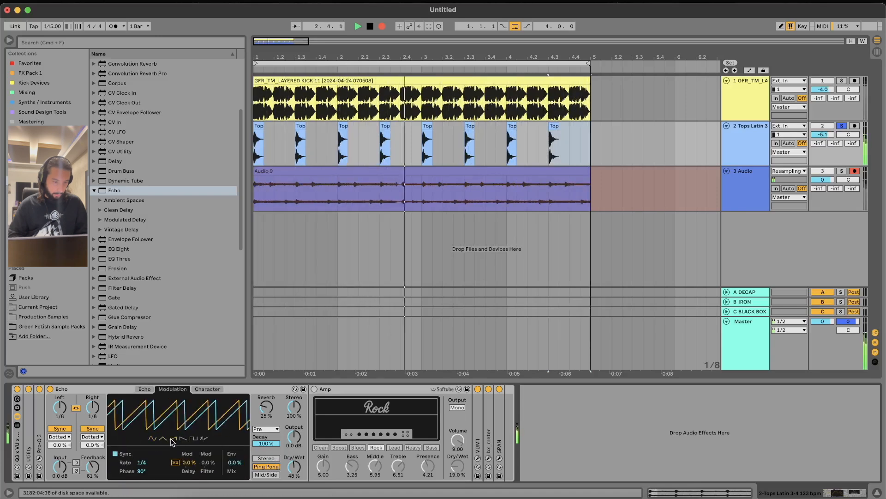
drag(190, 462, 189, 443)
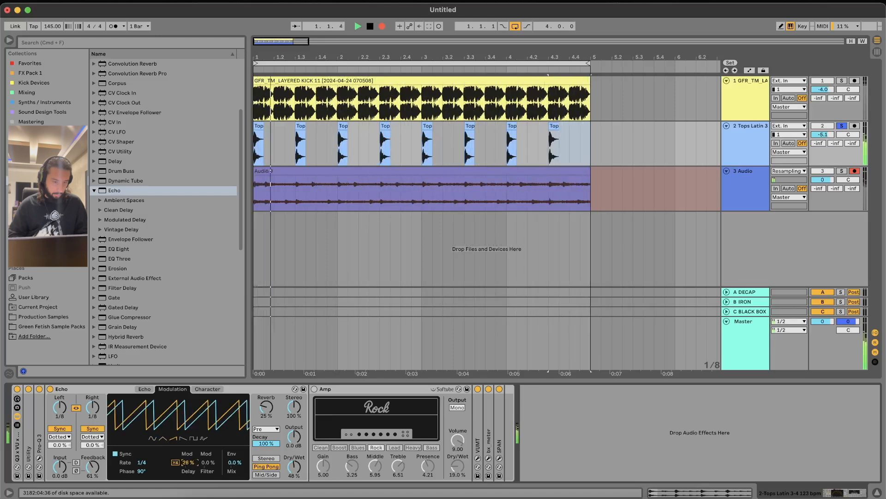
drag(207, 463, 208, 445)
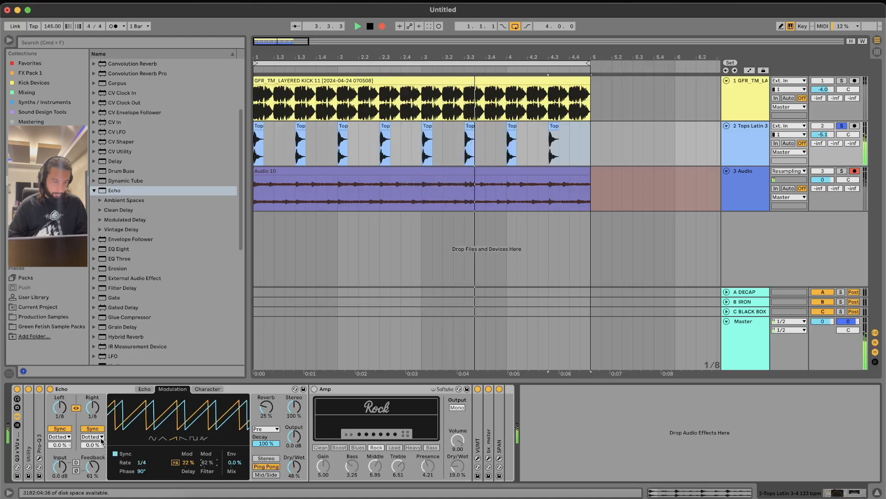
- Set both Echo delay times to 1/4, feedback to 116% and dry/wet to 13%
drag(92, 407, 92, 399)
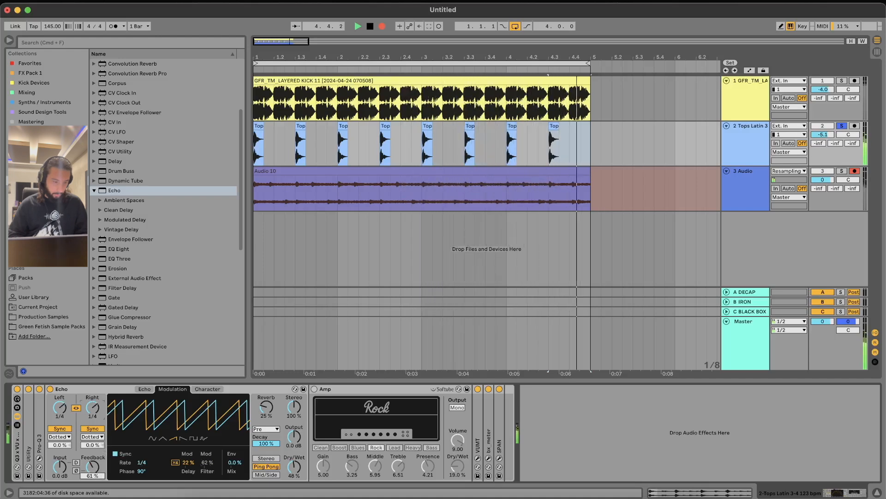
drag(93, 475, 92, 473)
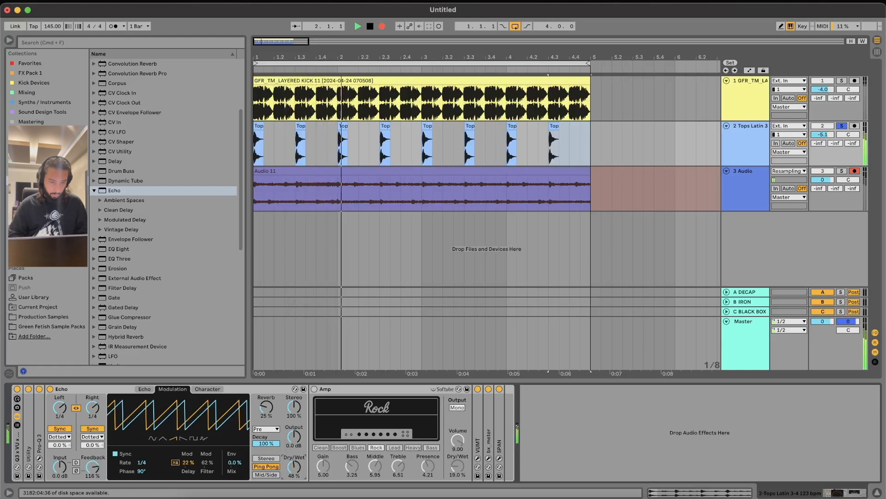
drag(297, 465, 298, 467)
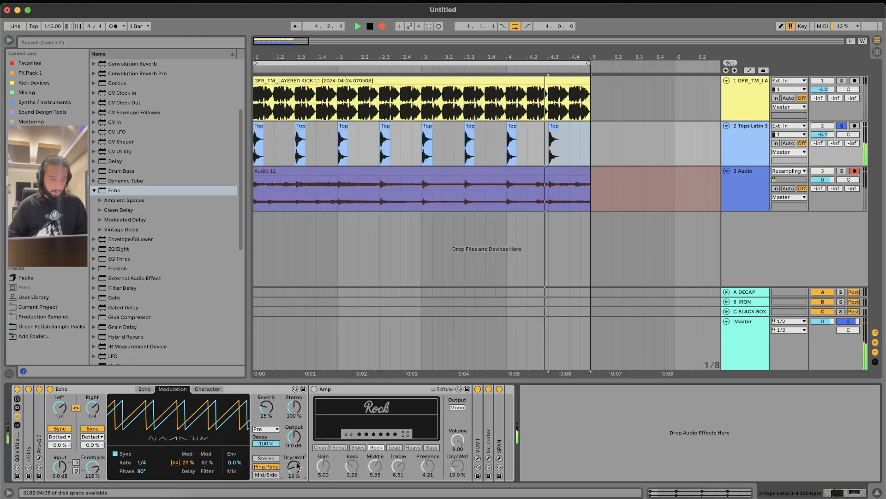
- Set both Echo delay times to 1/32, reverb to 0% and dry/wet to 25%
drag(97, 406, 97, 413)
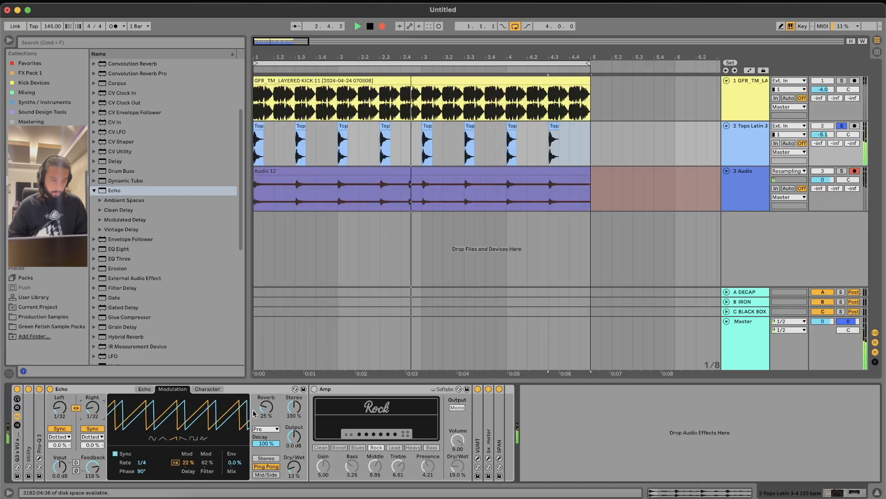
drag(270, 410, 270, 408)
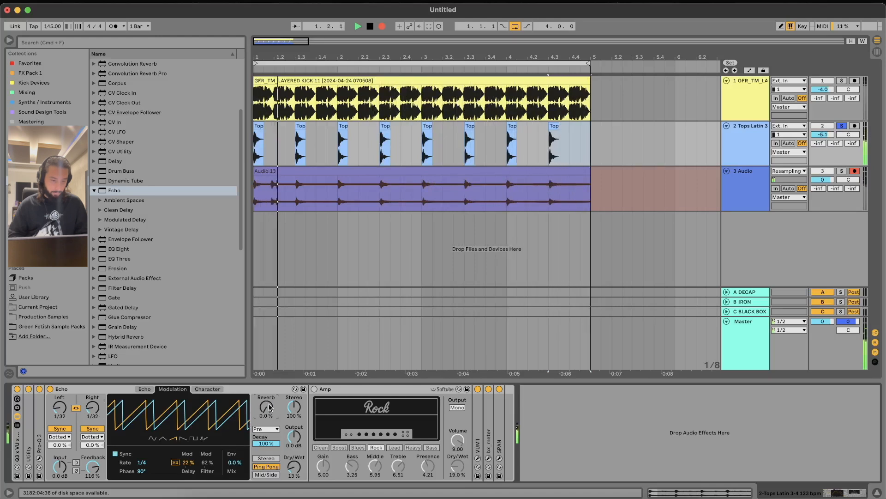
drag(270, 408, 290, 457)
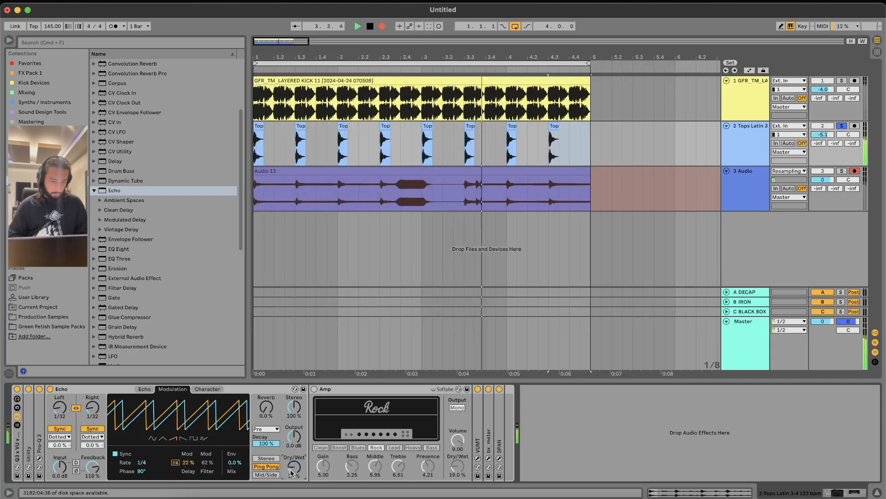
- Set both Echo delay times to 1/8, feedback to 39% and dry/wet to 65%
click(206, 388)
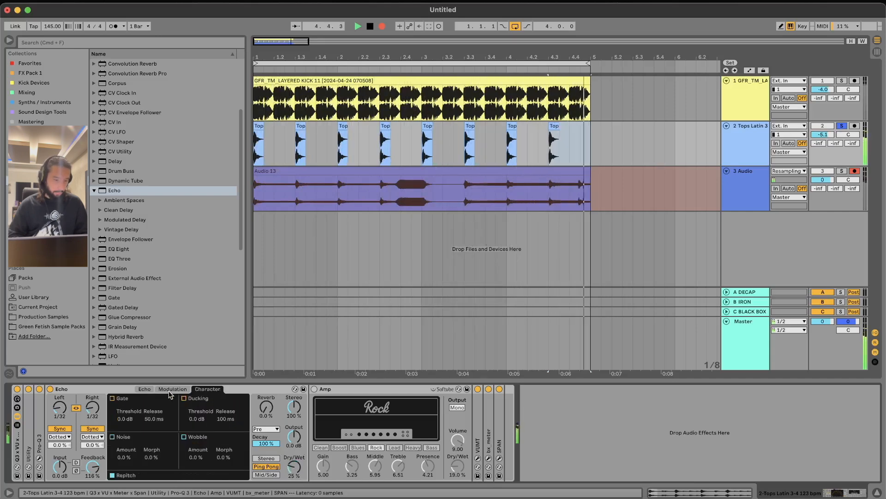
click(145, 389)
drag(86, 409, 87, 414)
drag(94, 466, 93, 482)
drag(294, 467, 294, 464)
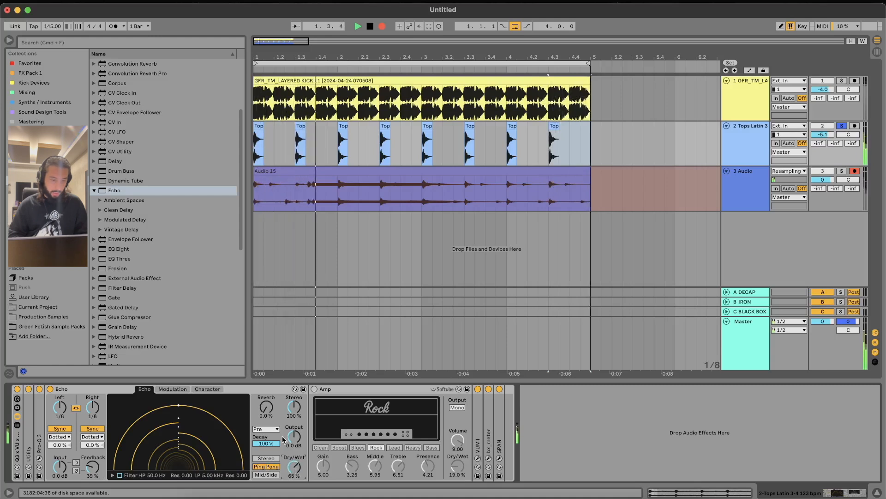
- Set Echo's reverb to 22% and try it at Post before placing it at Feedback
drag(267, 407, 266, 403)
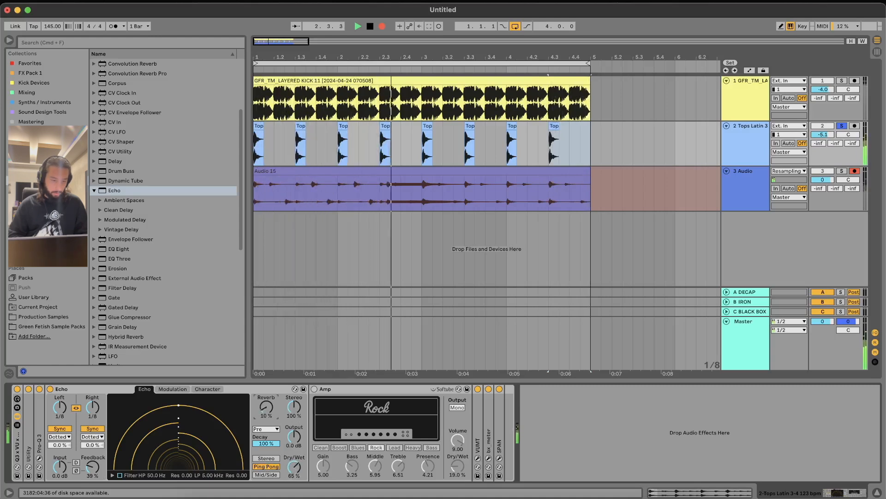
click(269, 429)
click(269, 445)
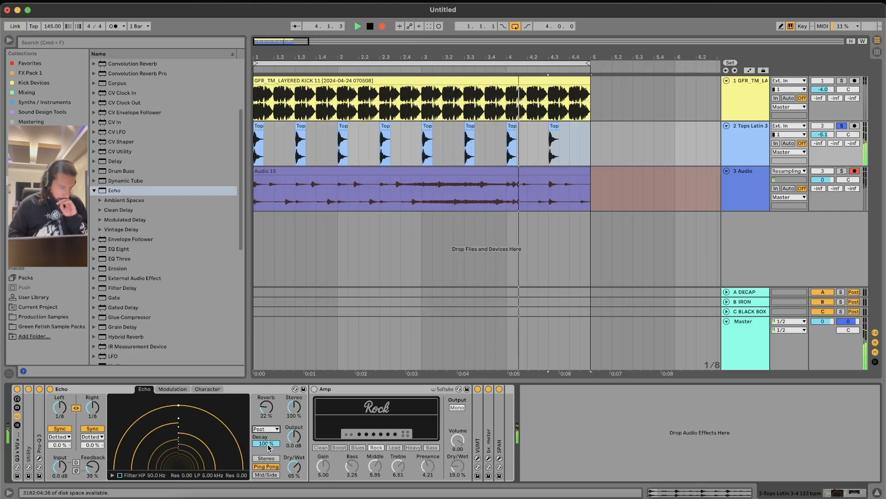
click(277, 428)
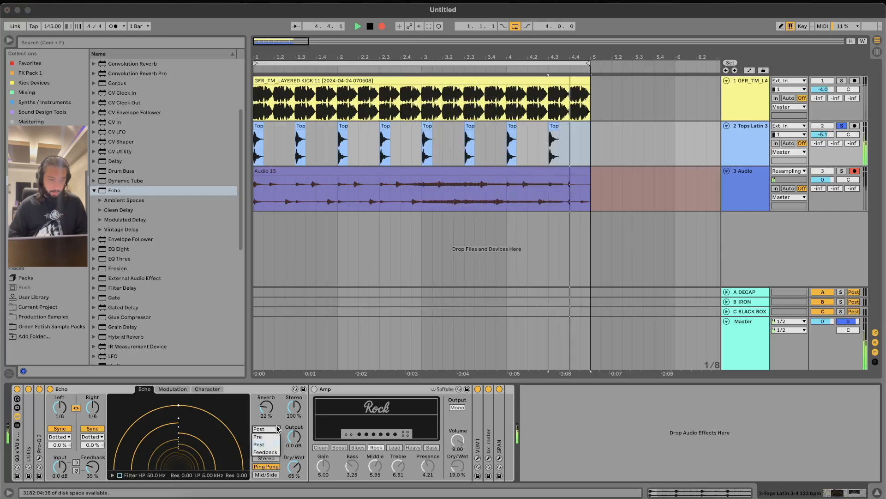
click(271, 452)
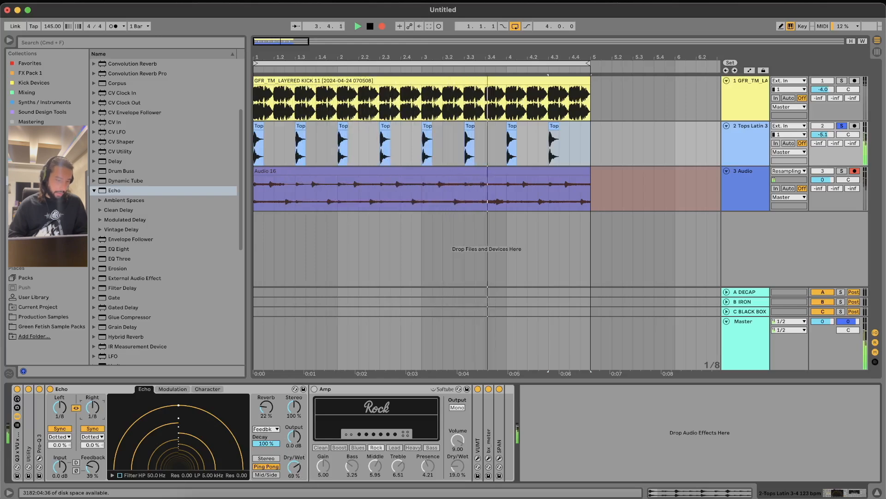
- Set both Echo delay times to 1/4 and lower its reverb to 0%
drag(94, 405, 96, 406)
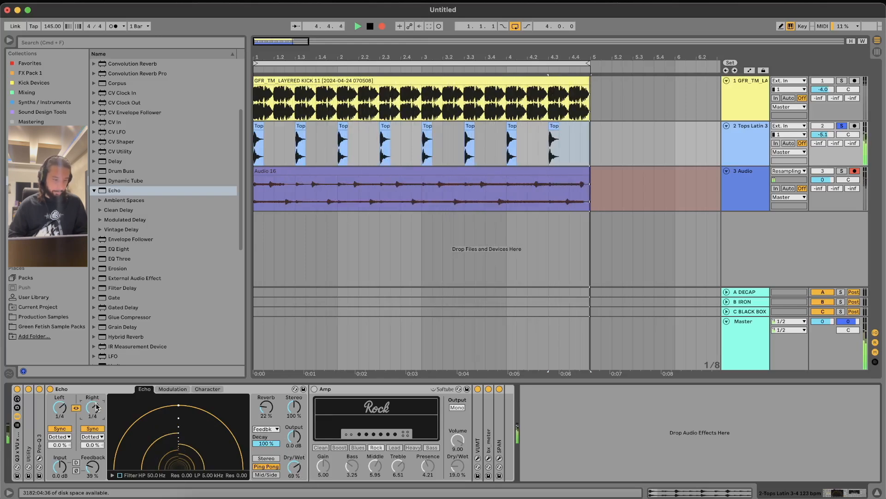
drag(266, 407, 268, 447)
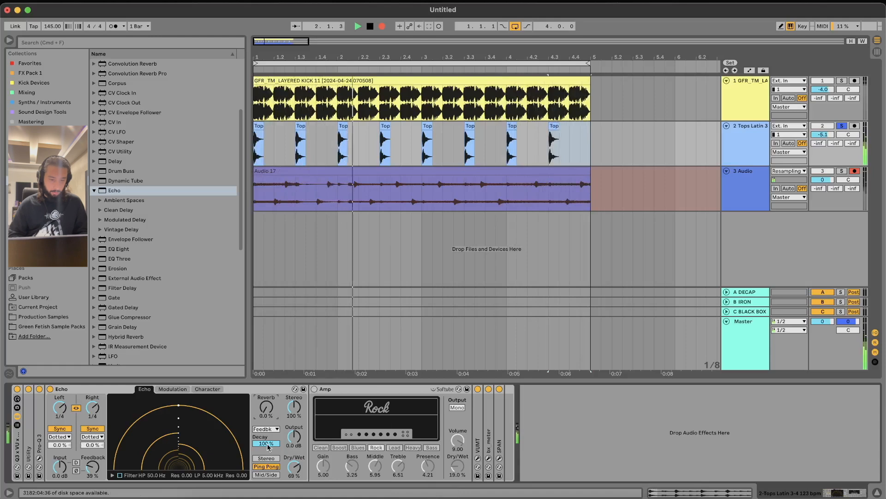
- Enable the Amp after Echo with dry/wet at 13.5%, Bass 0.00, Middle 4.52 and Treble 5.32
click(315, 389)
drag(457, 466, 458, 472)
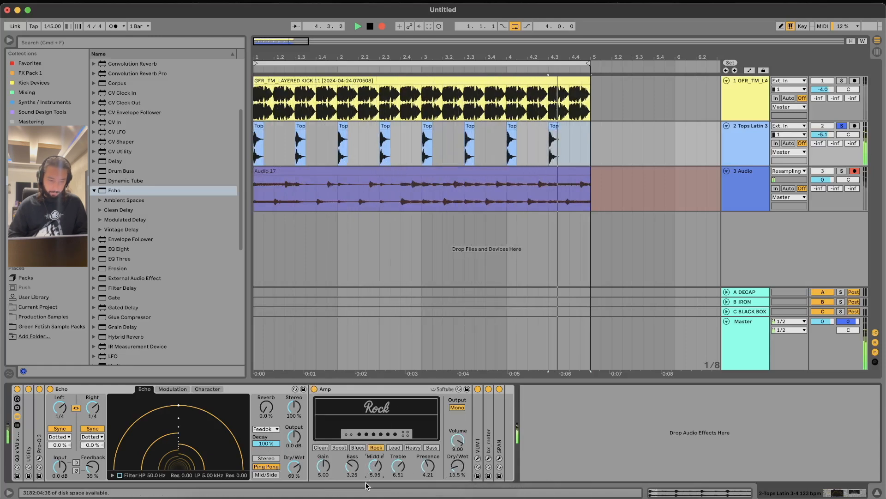
drag(353, 469, 353, 494)
drag(375, 466, 398, 469)
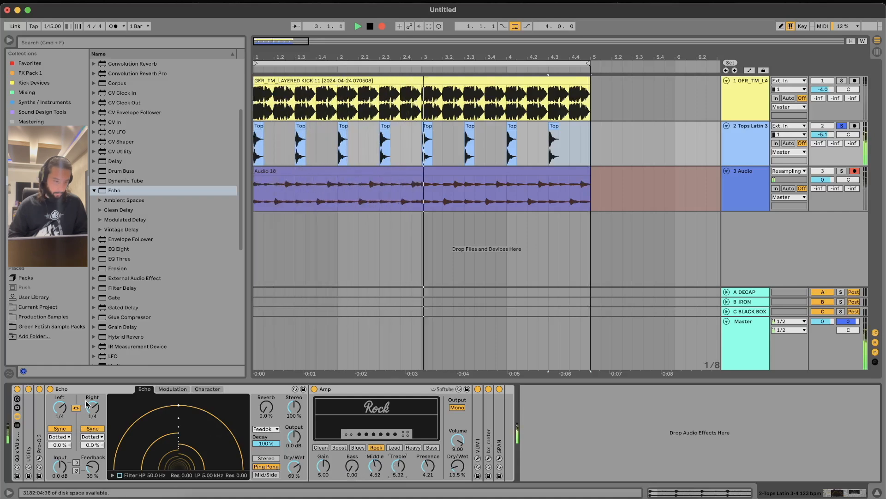
- Unlink Echo's delay channels and set the left delay to 1/16 and the right to 1/4
drag(92, 408, 92, 415)
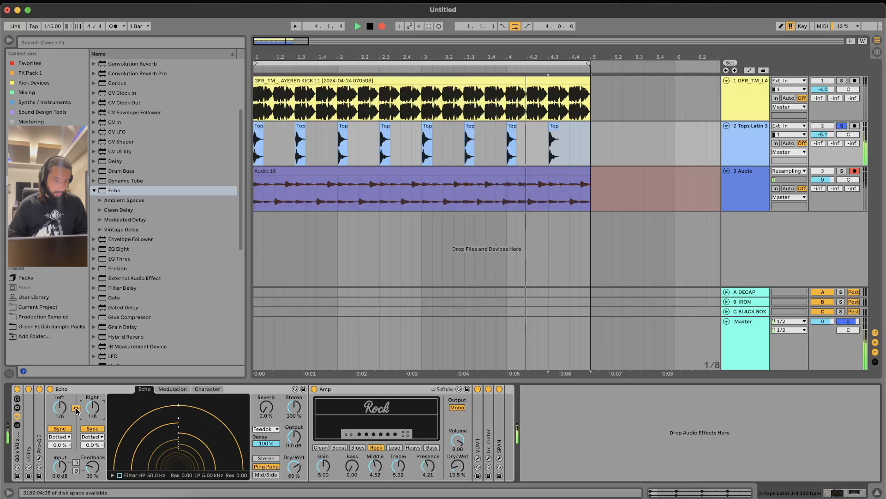
click(77, 409)
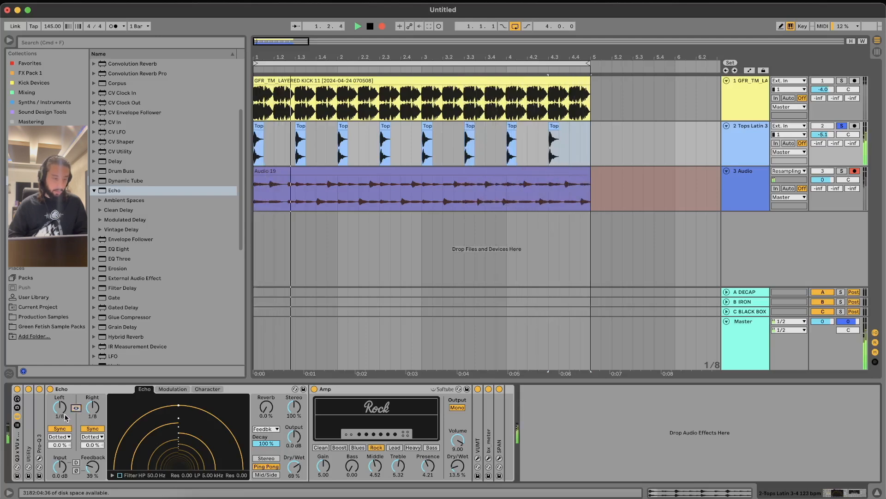
drag(59, 406, 98, 411)
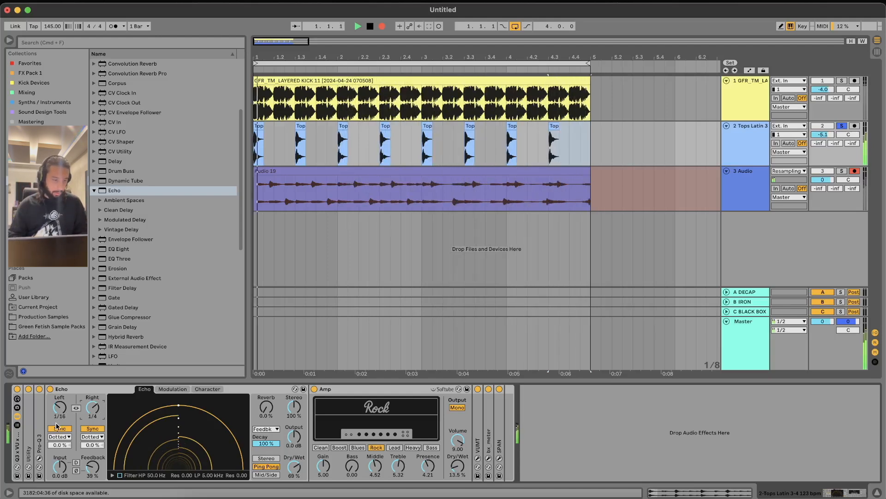
- Check the tops track's spectrum in SPAN, and set Echo's delays to 1/4 left and 1/16 right with dry/wet at 58%
click(499, 459)
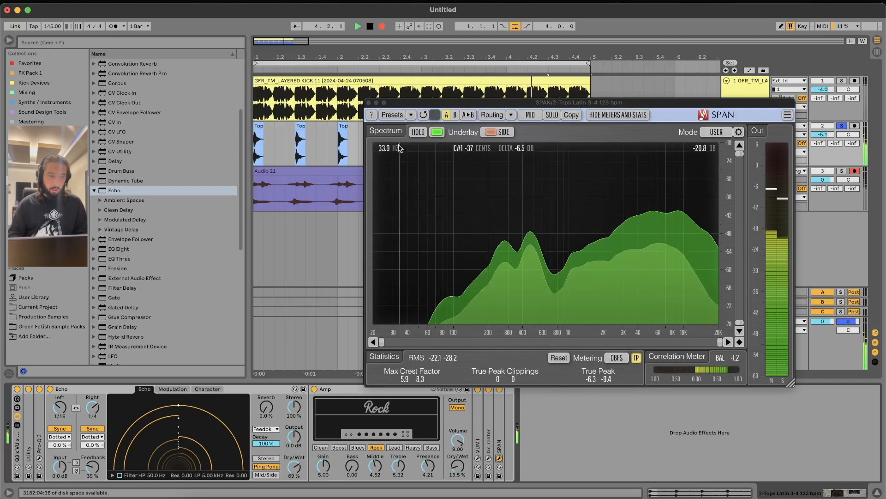
click(369, 104)
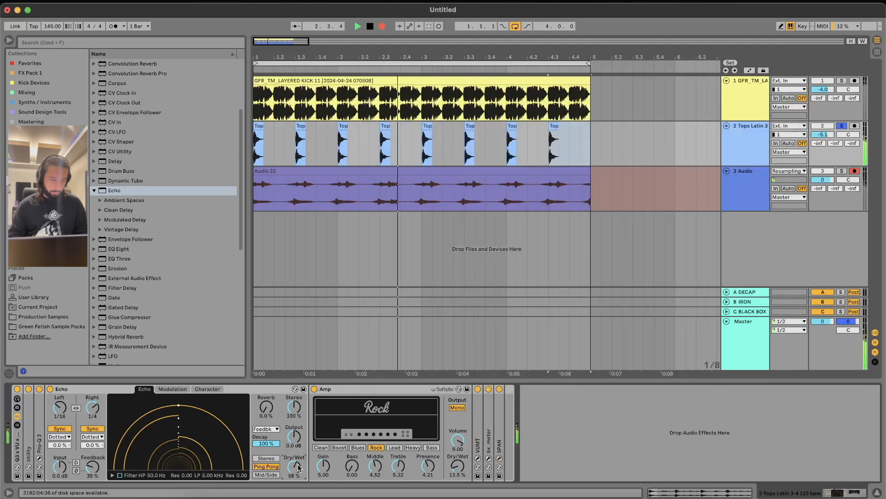
drag(59, 408, 93, 414)
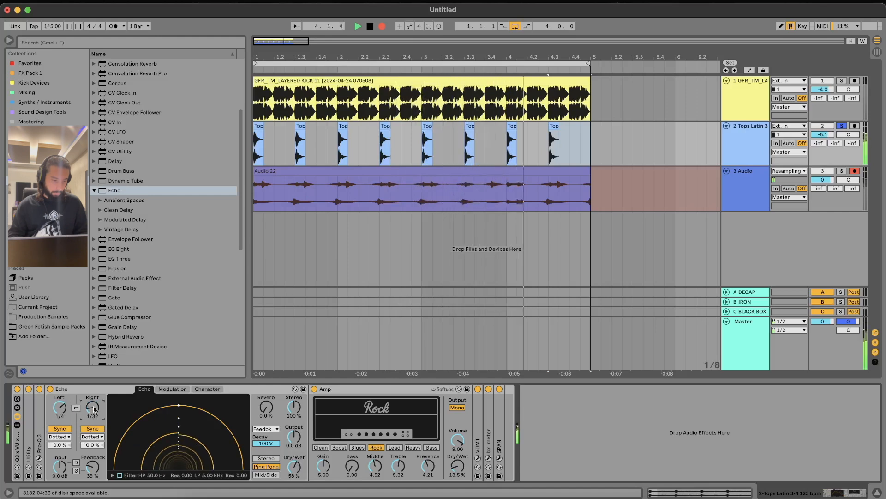
- Switch the Amp to the Blues model and set its Presence to 7.38
click(397, 448)
click(358, 448)
drag(430, 464, 430, 460)
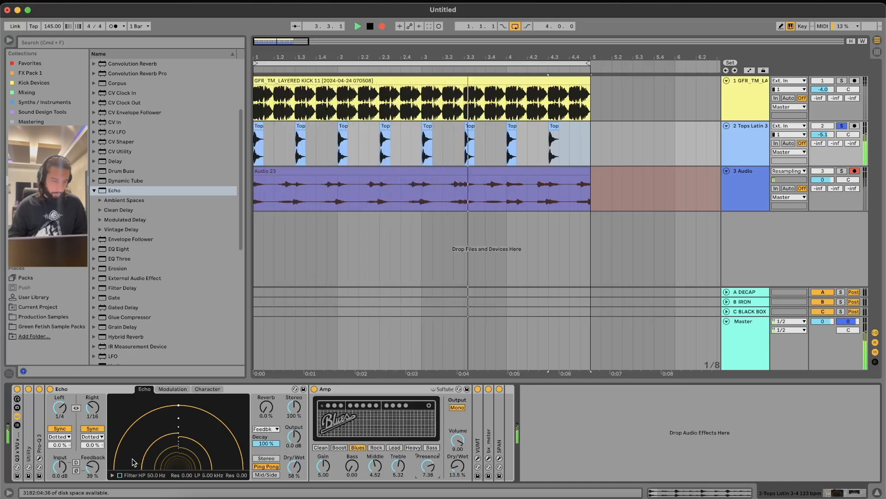
- Set Echo's feedback to 105%, both channels' delay timing to Triplet and dry/wet to 35%
drag(93, 466, 93, 449)
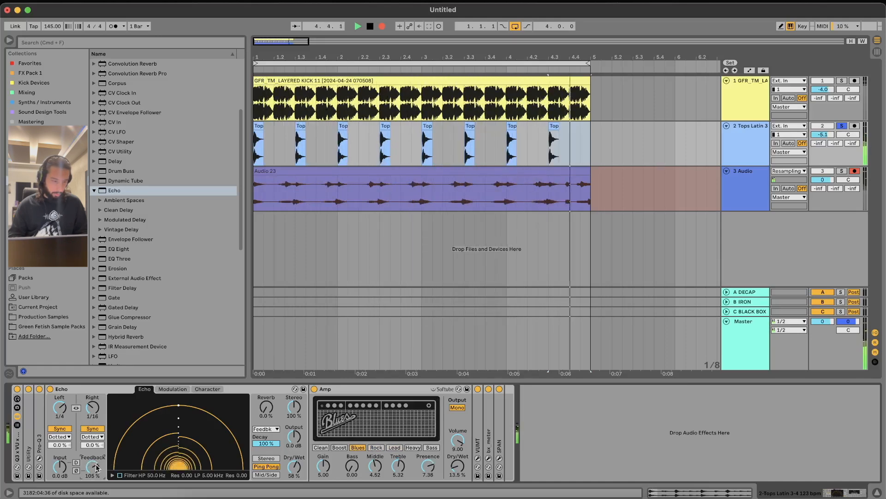
click(97, 437)
click(98, 452)
click(59, 437)
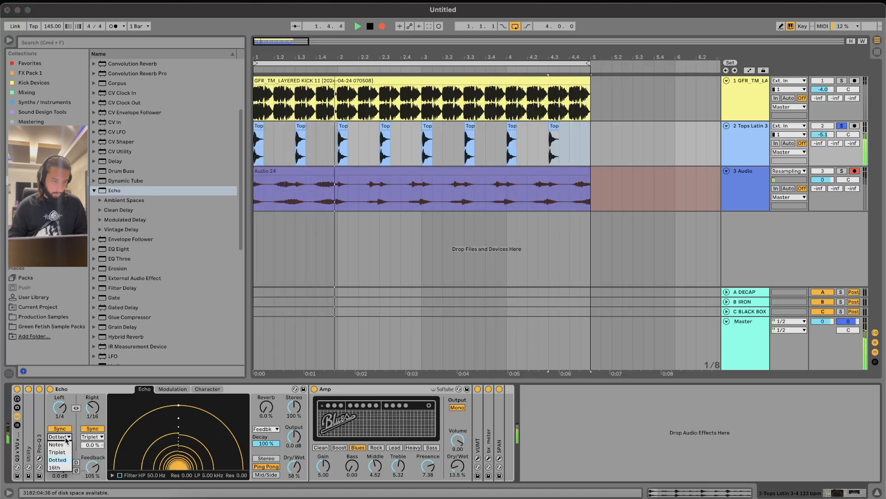
click(58, 452)
drag(300, 476, 300, 478)
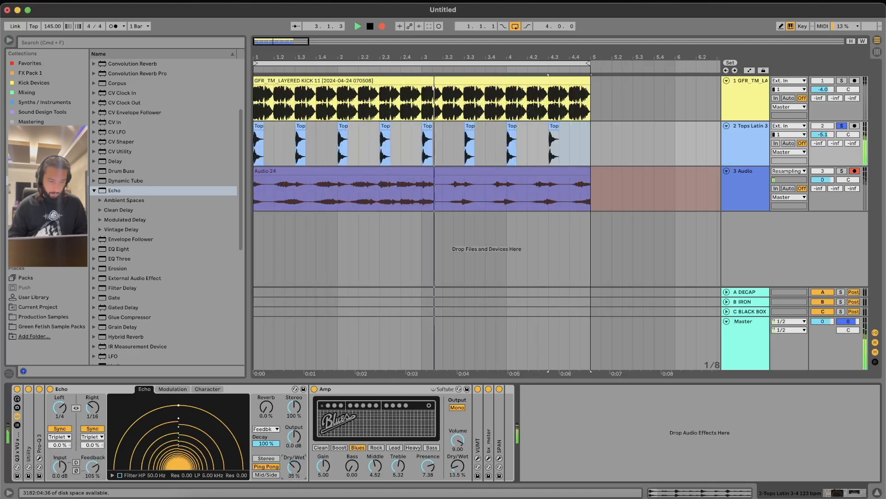
- Relink Echo's left and right delay channels and set both delay times to 1/8
drag(94, 408, 94, 398)
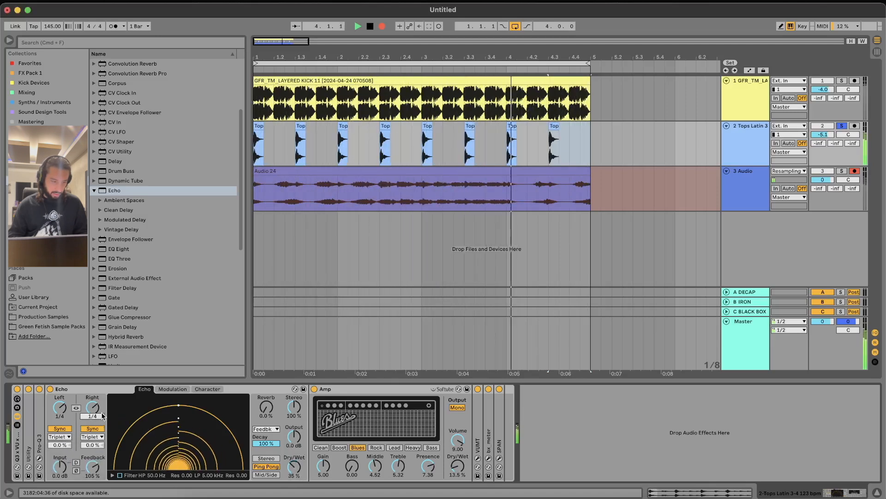
click(75, 408)
drag(93, 408, 93, 413)
- Give Echo's modulation a square waveform with 180° phase, 100% delay modulation and a rate of 3/16
click(165, 390)
drag(181, 465, 180, 489)
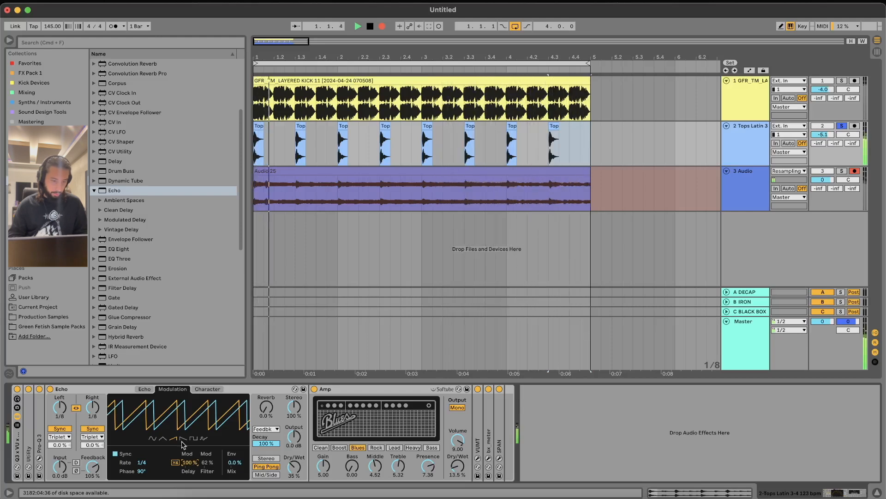
mouse_move(142, 462)
mouse_down()
mouse_move(141, 446)
mouse_move(141, 457)
mouse_up()
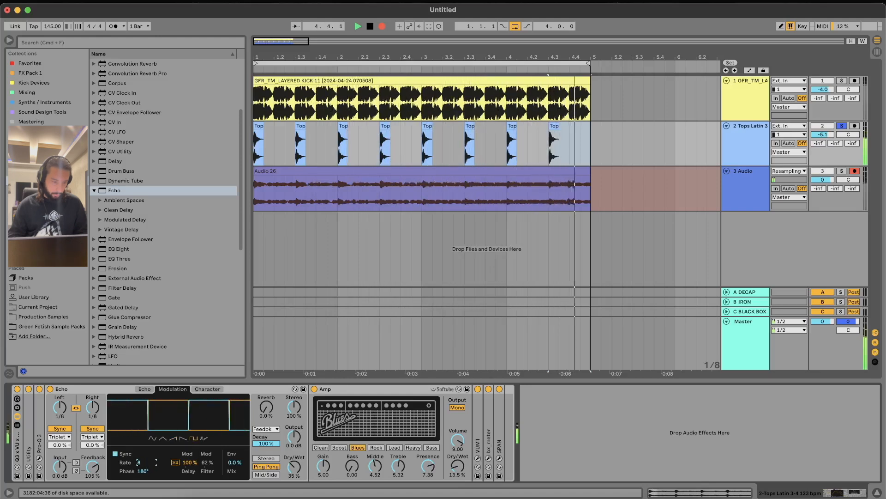
drag(143, 464, 143, 468)
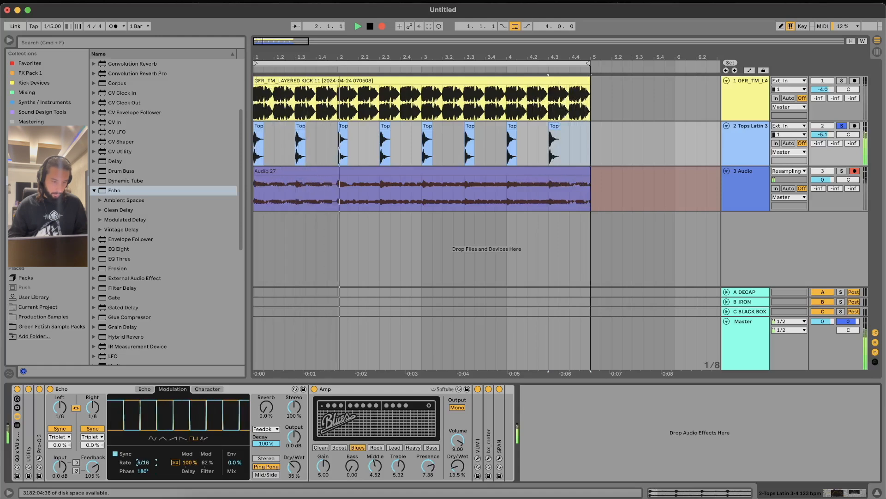
- Sweep Echo's dry/wet up to 100%, back down and up to 27%, and stop the resampling recording
drag(301, 476, 301, 443)
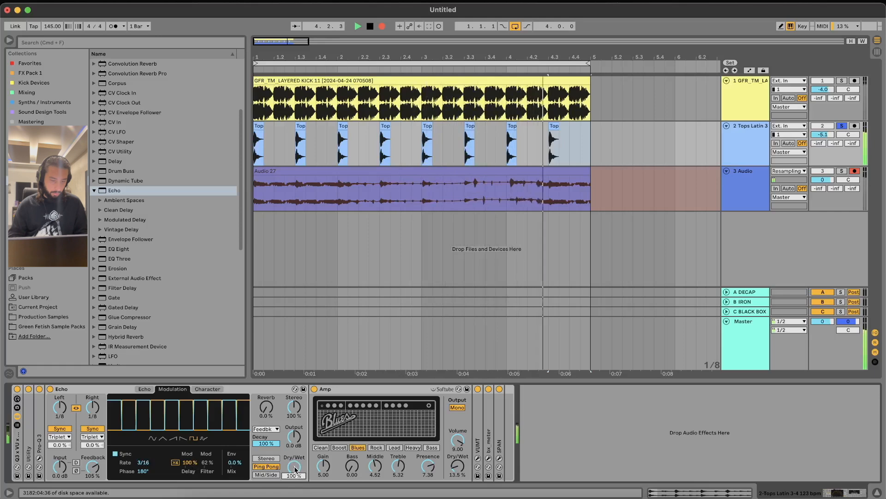
drag(295, 469, 294, 497)
drag(294, 467, 294, 452)
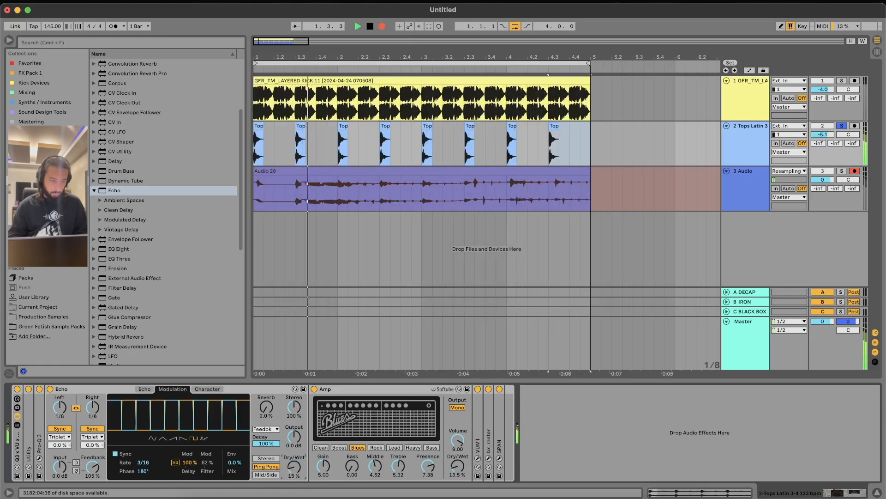
key(space)
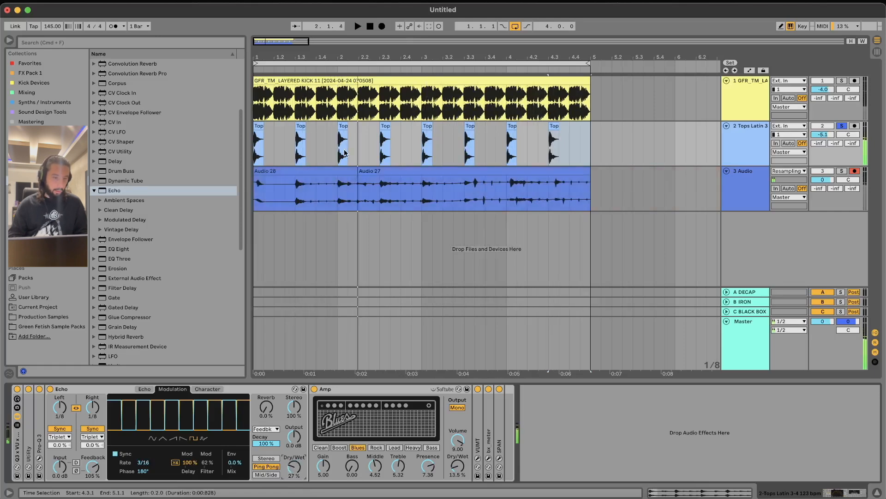
- Move the recorded Audio 27 clip out of the loop to bar 16.3.4 and extend it to expose the full recording
click(408, 190)
scroll(380, 184, down, 5)
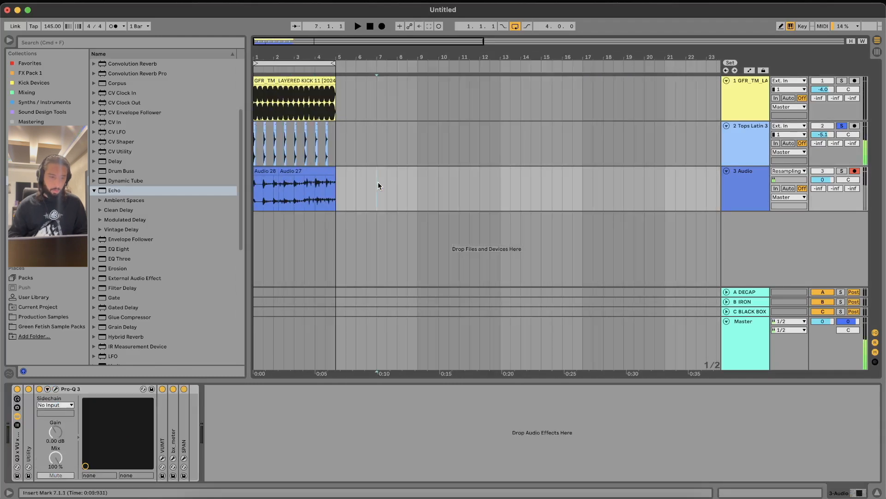
drag(314, 168, 884, 198)
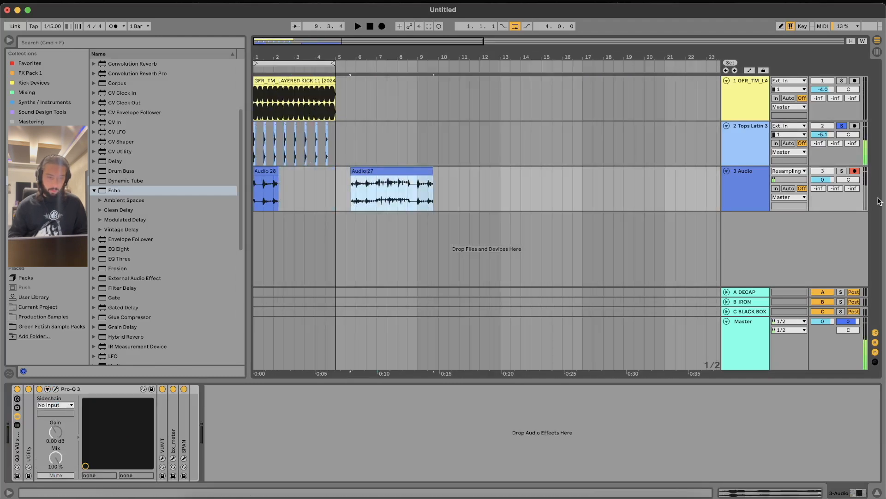
scroll(365, 178, down, 3)
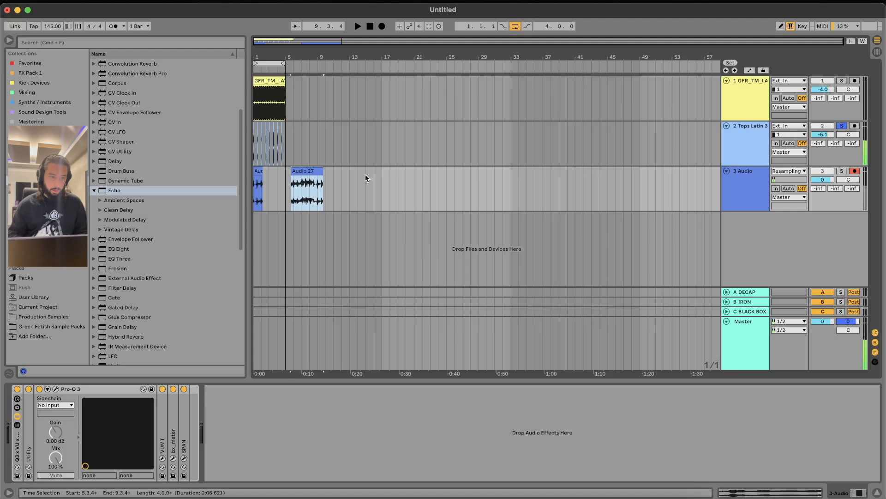
drag(299, 169, 381, 170)
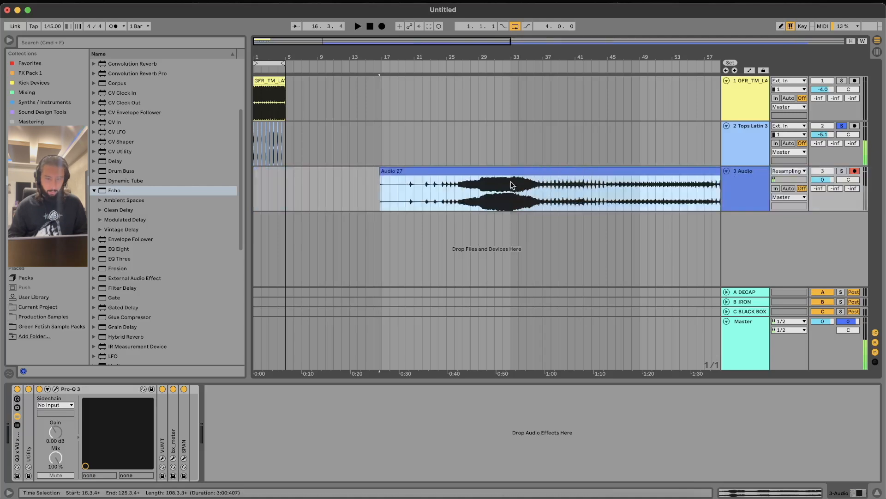
- Trim the quiet opening before the first swell off the resampled clip and move the rest to bar 1
click(459, 191)
drag(459, 192, 323, 183)
key(minus)
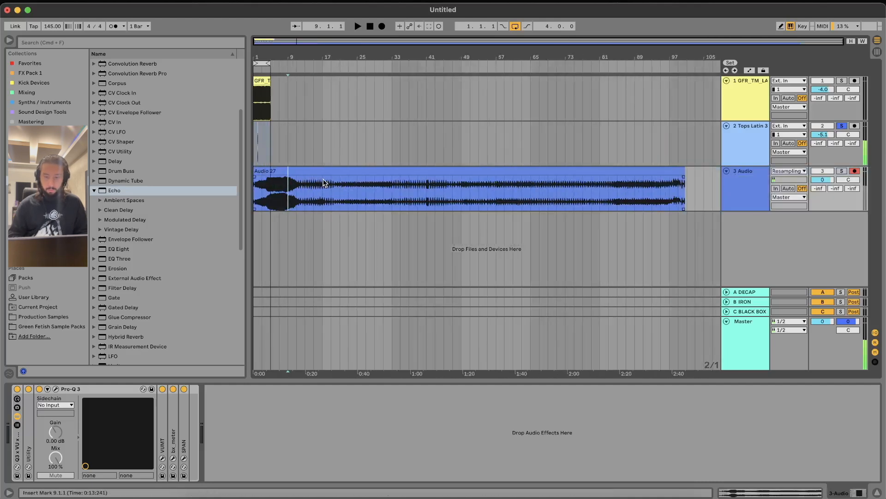
- Unsolo the Tops Latin track, fold it and move it below the resampled Audio track
drag(686, 192, 2, 190)
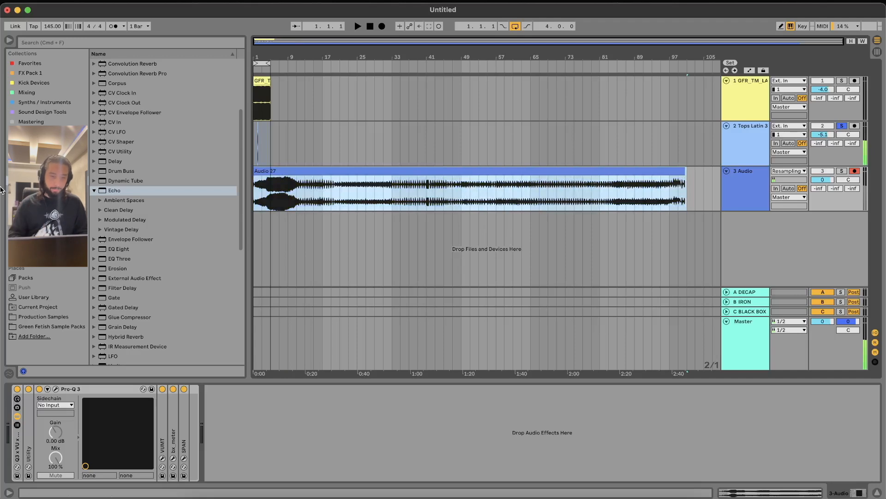
click(838, 128)
click(829, 128)
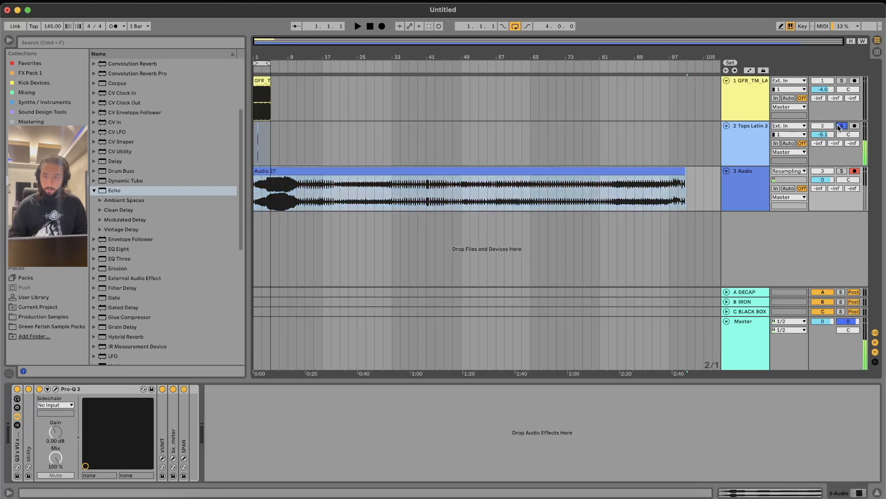
click(727, 125)
drag(749, 125, 753, 200)
- Trim the opening swell before bar 12 off the resampled clip and move the rest to bar 1
click(267, 140)
scroll(266, 140, up, 3)
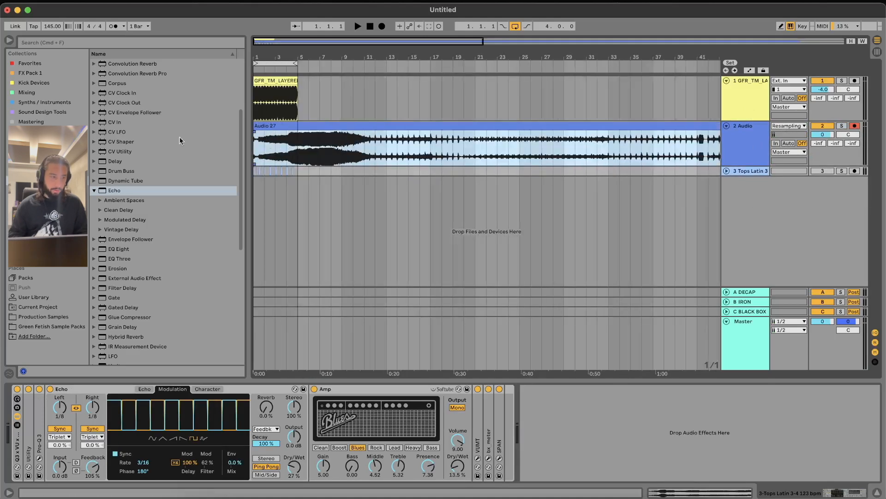
click(294, 136)
scroll(293, 134, up, 3)
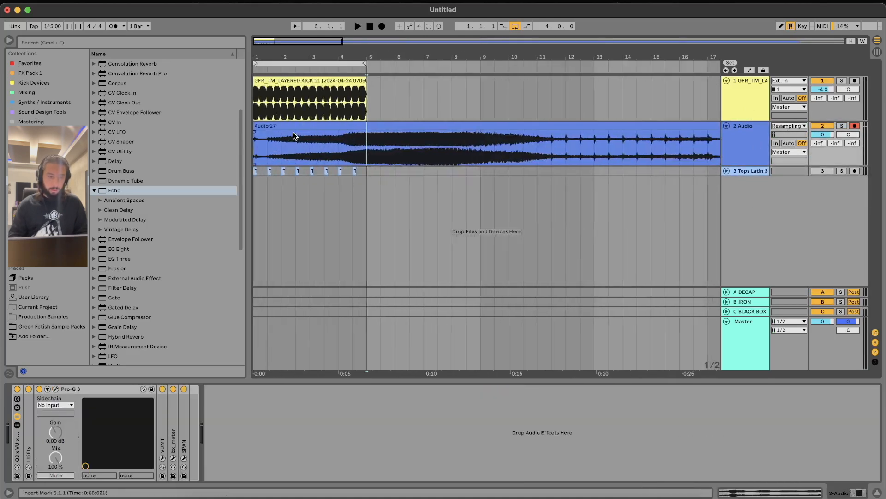
drag(592, 125, 279, 122)
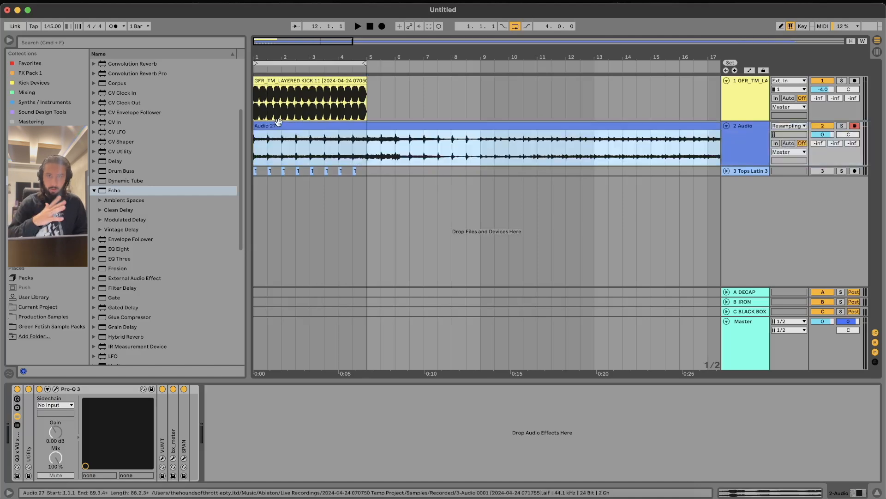
- Play the first four bars of the trimmed recording in the loop against the kick
key(space)
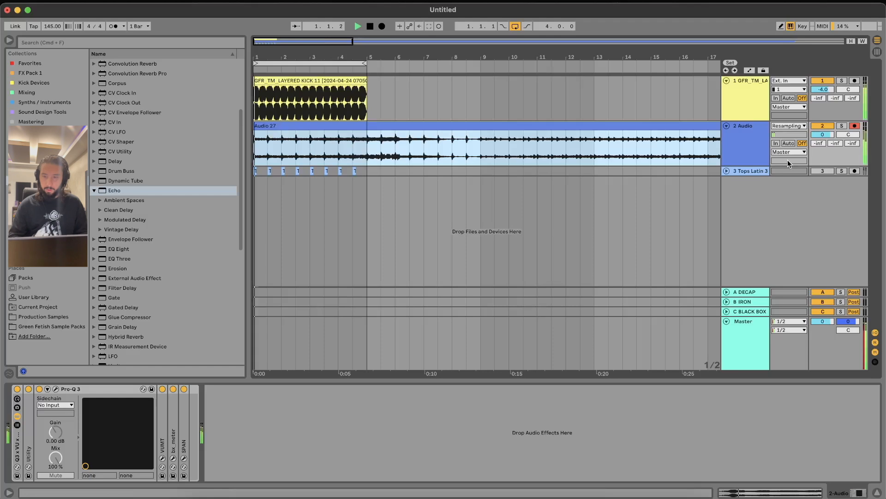
click(268, 143)
scroll(266, 144, up, 3)
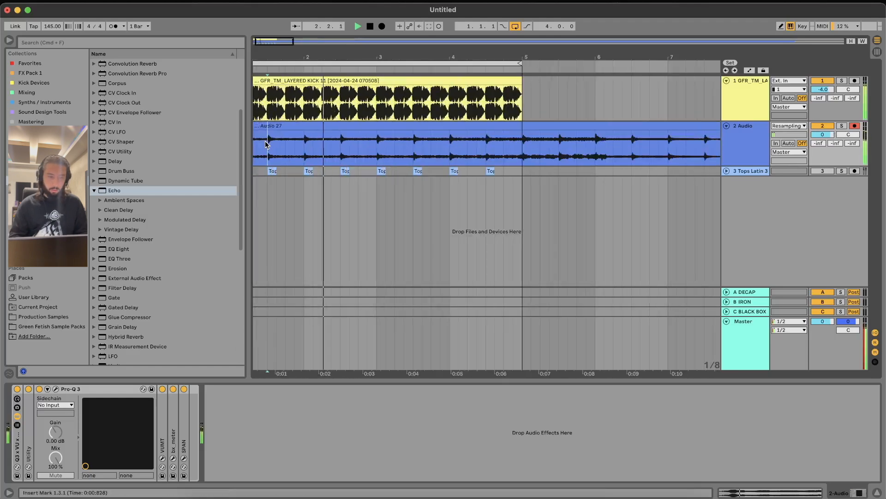
scroll(463, 157, left, 2)
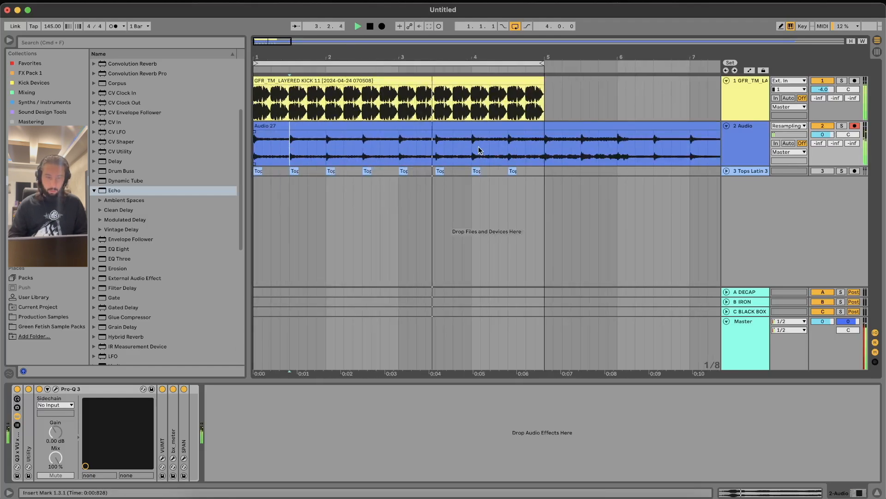
click(473, 144)
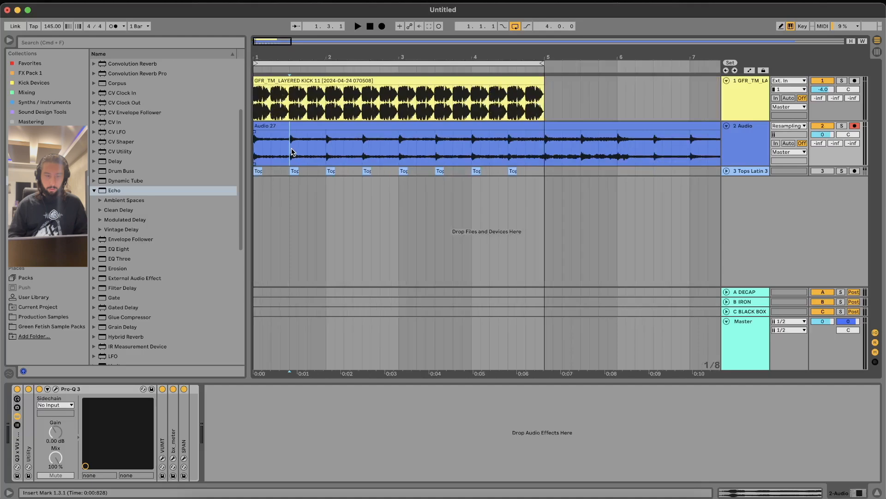
- Audition the recording from bar 14 and at further points along the Audio track
scroll(292, 152, down, 10)
click(403, 174)
click(398, 155)
key(space)
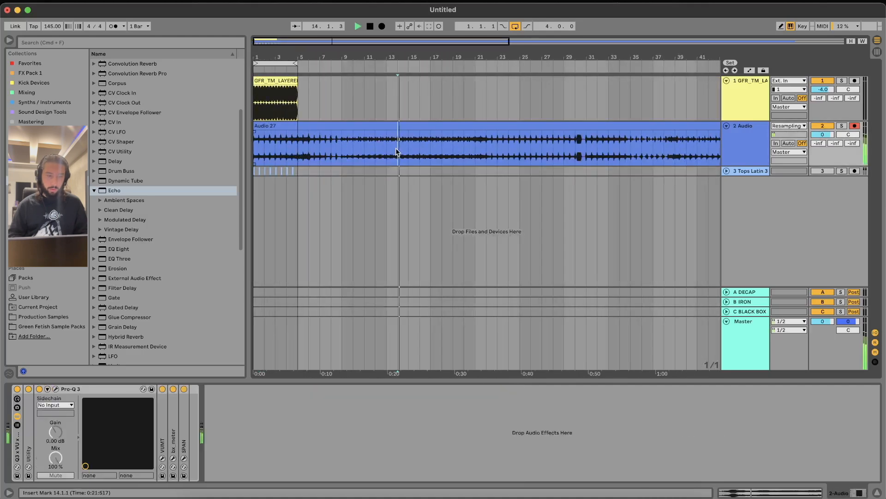
click(437, 145)
click(487, 147)
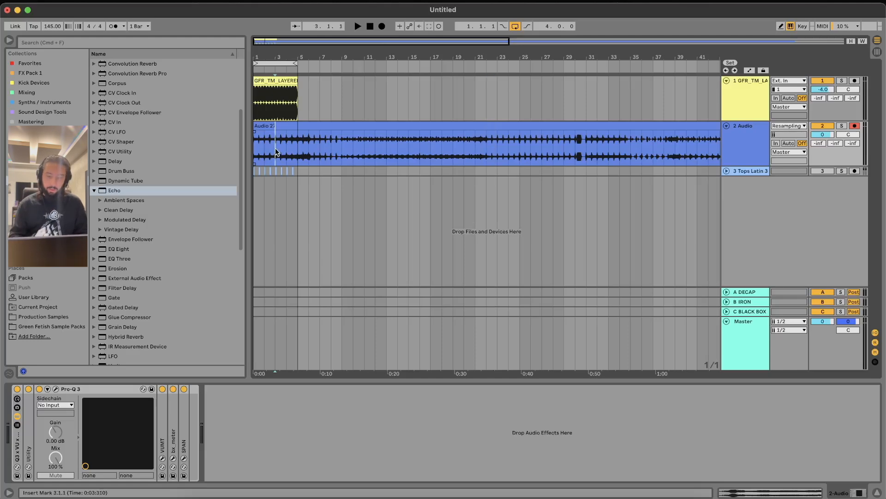
- Consolidate the hit from 3.1.1 to 3.3.1 on the Audio track into its own clip
scroll(275, 147, up, 5)
drag(275, 147, 370, 152)
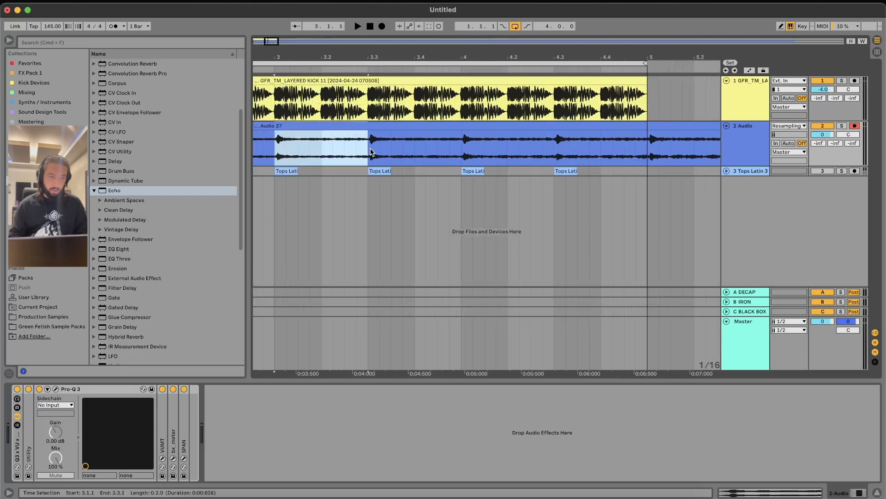
key(super+j)
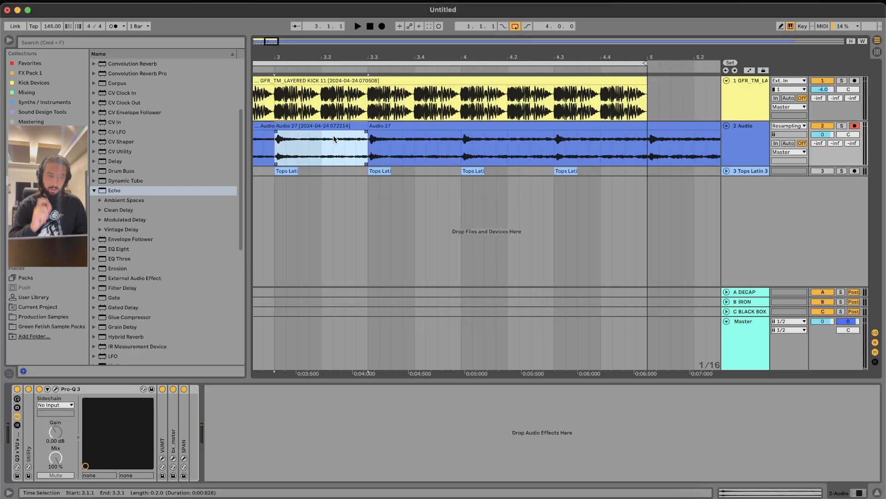
- Solo the Audio track and play the consolidated hit in a loop from 3.1.1 to 3.3.1
click(841, 126)
key(space)
key(super+l)
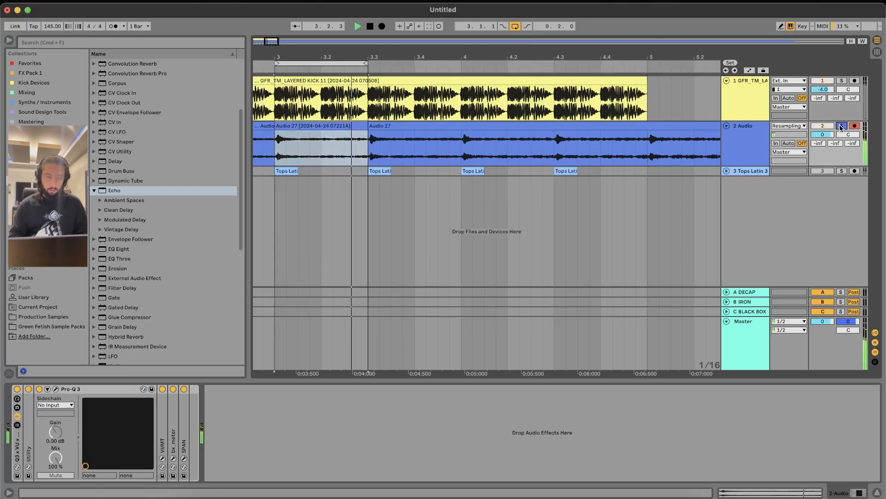
click(316, 127)
key(space)
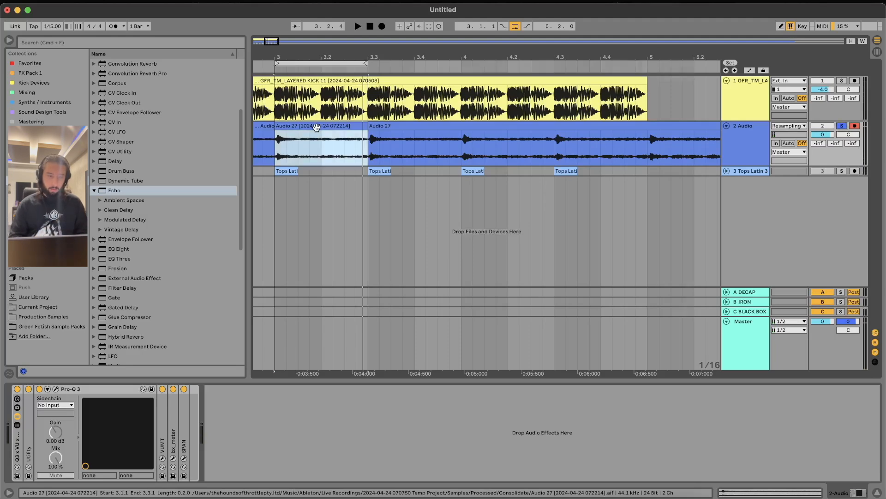
- Consolidate the Audio track from 1.1.1 to 5.1.1 into one clip and set the loop to it
key(minus)
key(minus)
key(minus)
key(minus)
key(minus)
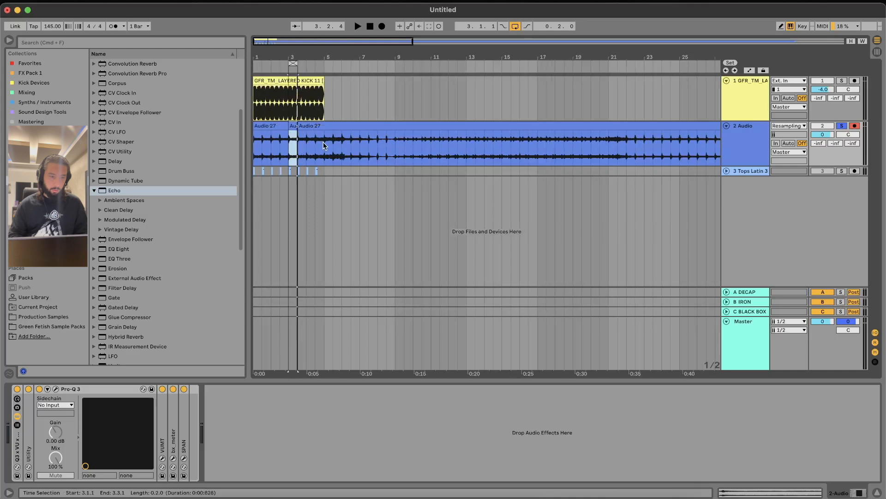
drag(325, 145, 254, 146)
key(super+j)
key(super+l)
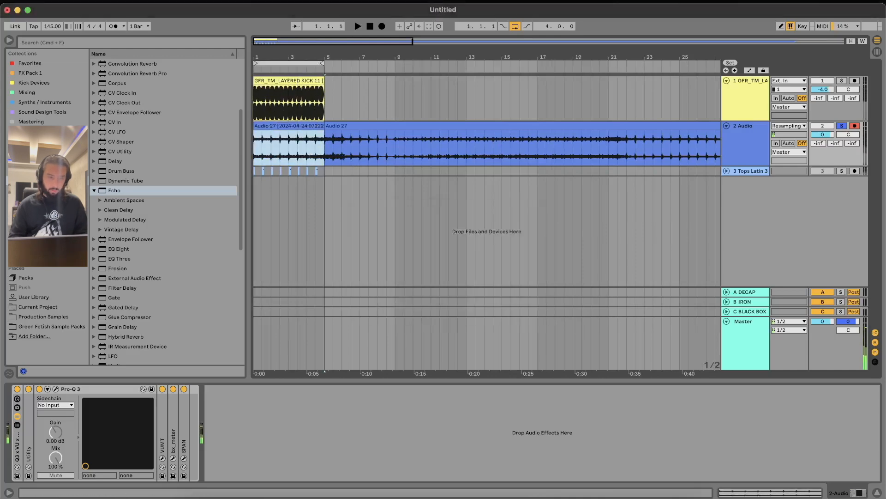
- Audition the remaining recording after bar 5 at several points to find usable sections
key(plus)
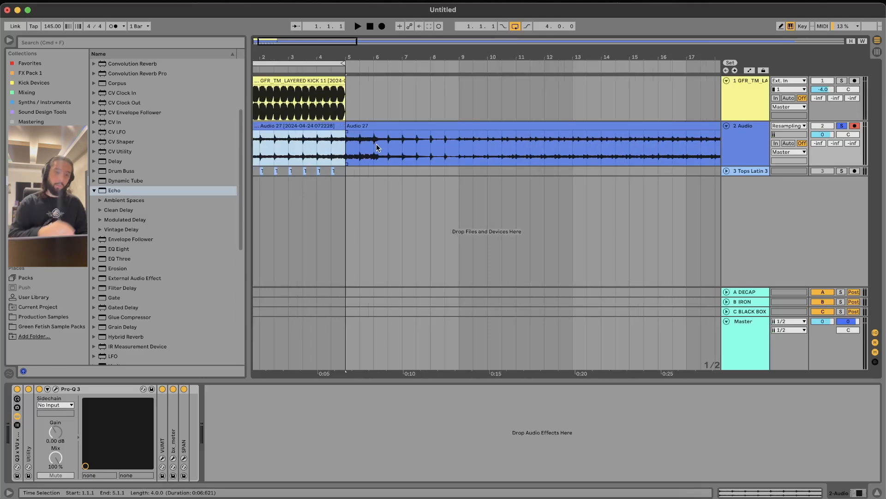
scroll(376, 148, left, 2)
click(413, 126)
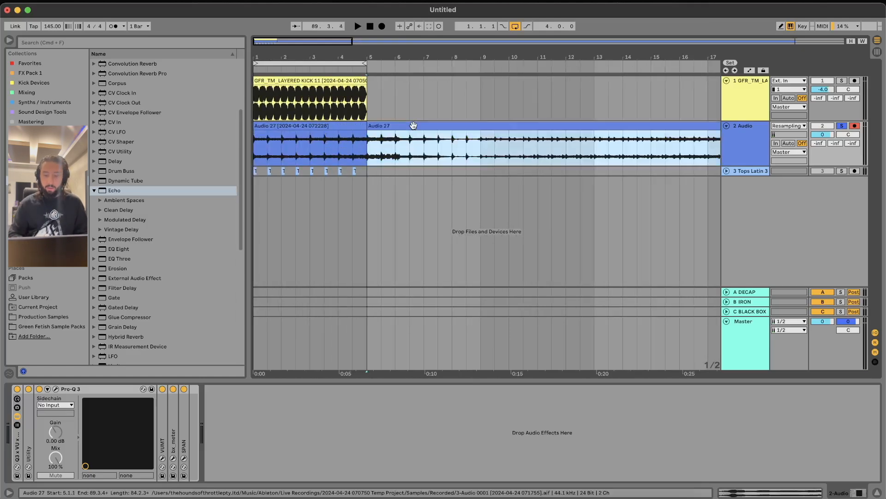
key(minus)
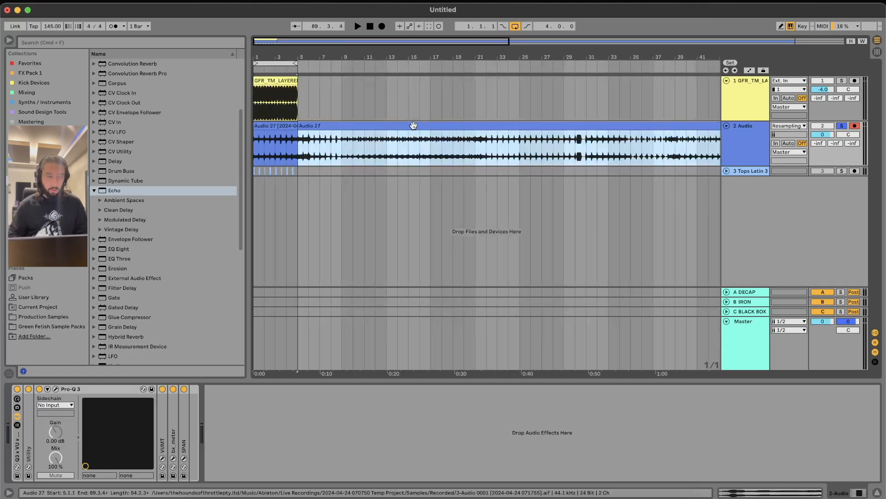
click(330, 136)
key(space)
click(342, 143)
key(space)
key(space)
click(454, 162)
key(space)
key(space)
click(486, 154)
key(space)
- Split the recording at bar 25 and move the part after it to bar 1
click(522, 146)
key(space)
key(space)
key(super+e)
key(space)
drag(522, 146, 253, 142)
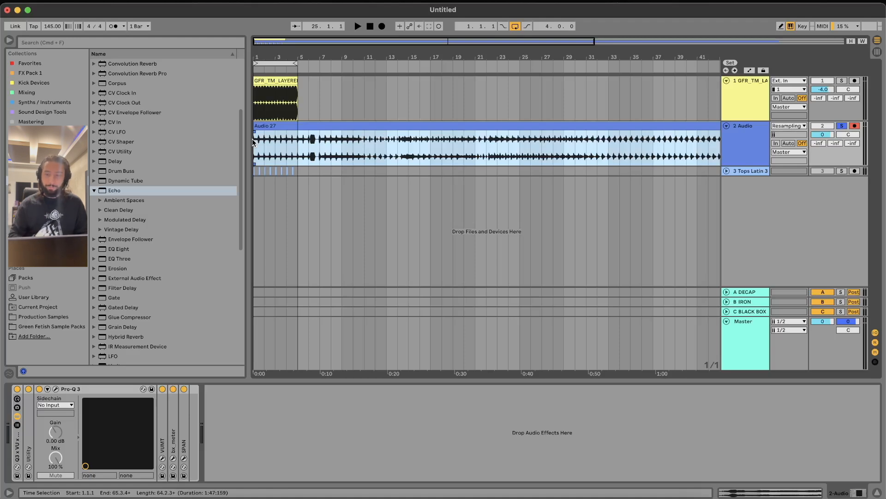
- Unfold the Tops Latin track and turn off its Echo and Amp devices
click(726, 171)
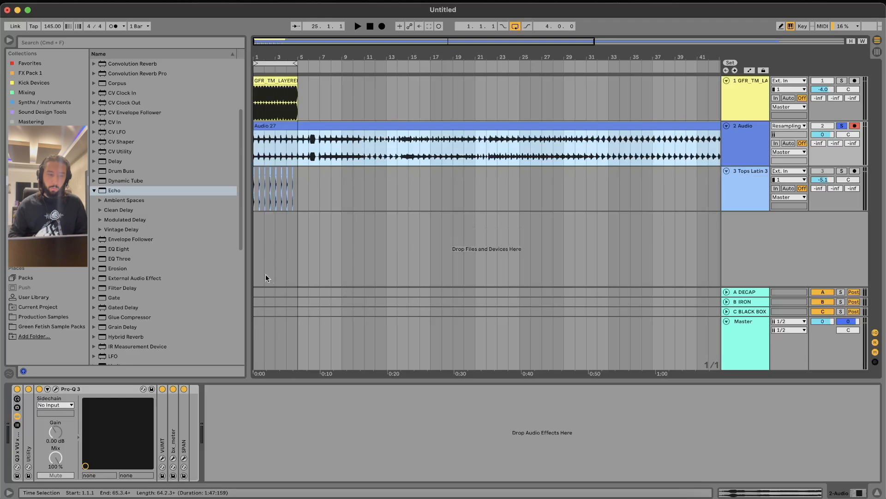
click(264, 201)
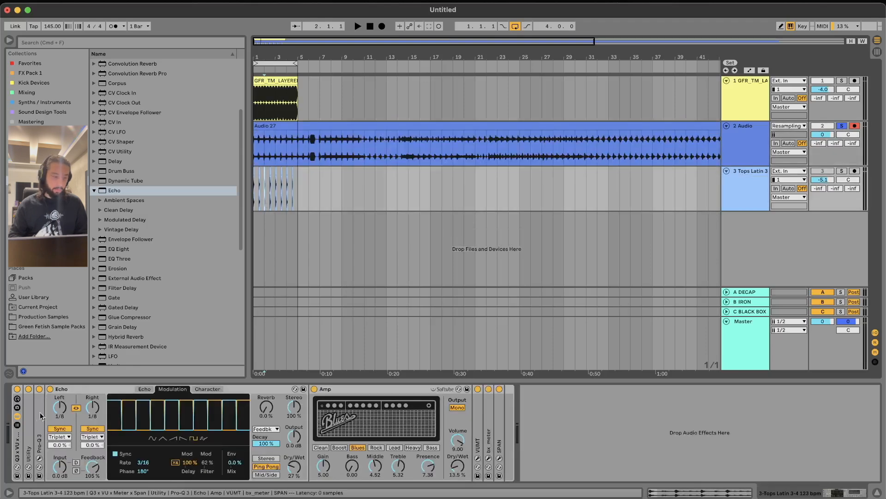
click(314, 389)
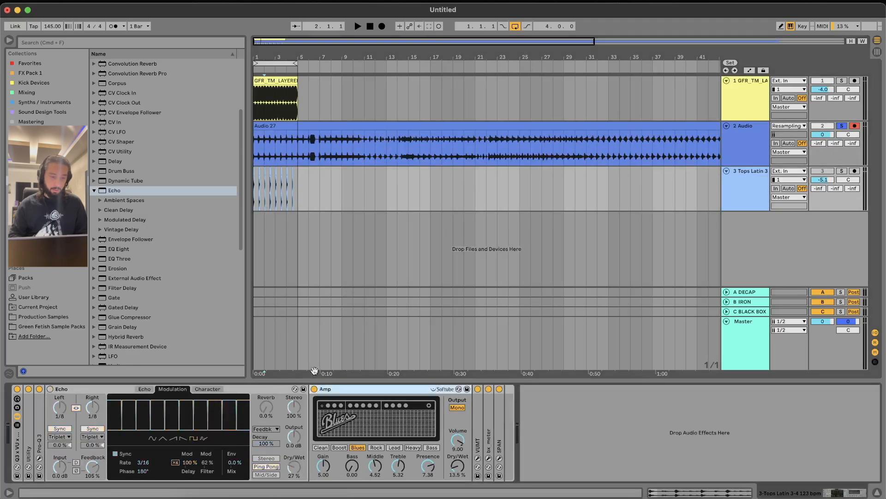
click(259, 181)
key(plus)
key(plus)
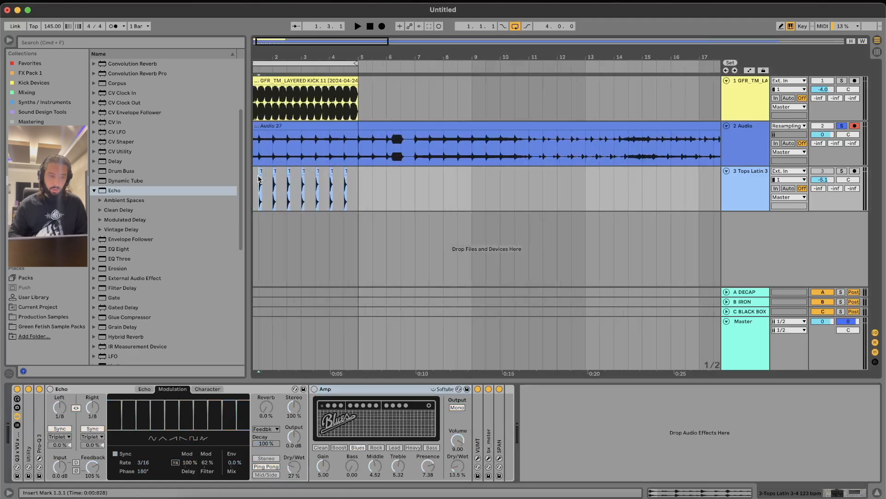
- Audition the new loop section, then split the recording at about bar 11 and move the remainder to bar 1
key(space)
click(337, 143)
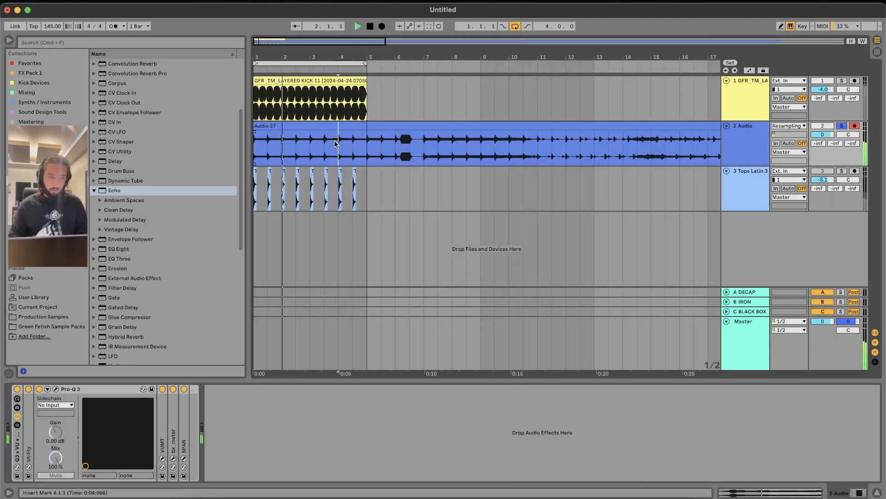
key(plus)
key(plus)
key(minus)
key(minus)
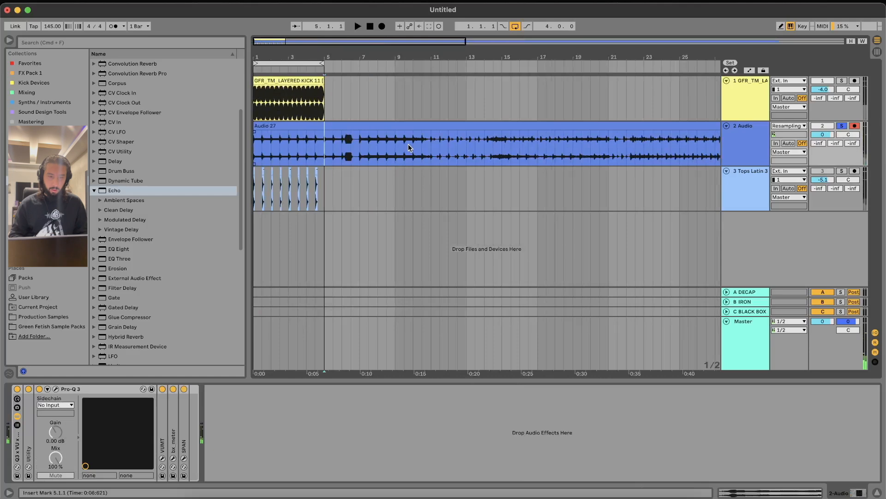
click(431, 152)
key(super+e)
drag(472, 131, 299, 140)
- Play the loop and twice cut the recording around bar 5, moving the remainder back to bar 1 each time
key(space)
click(271, 144)
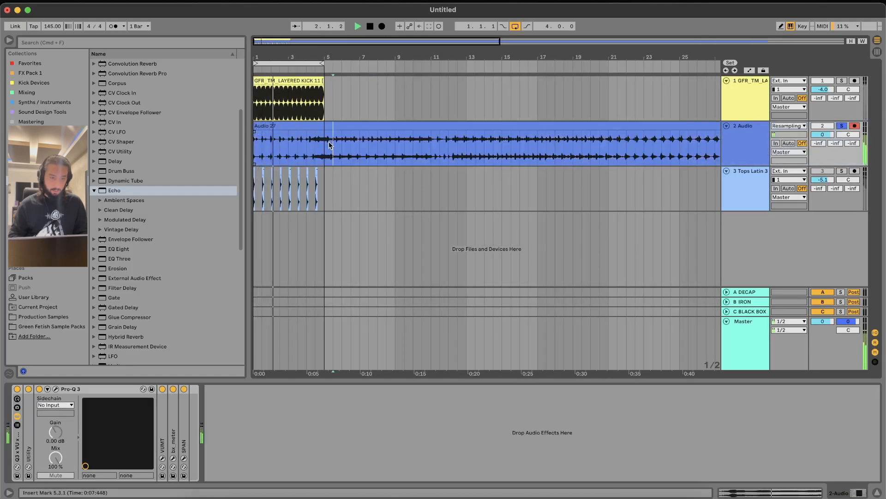
click(294, 123)
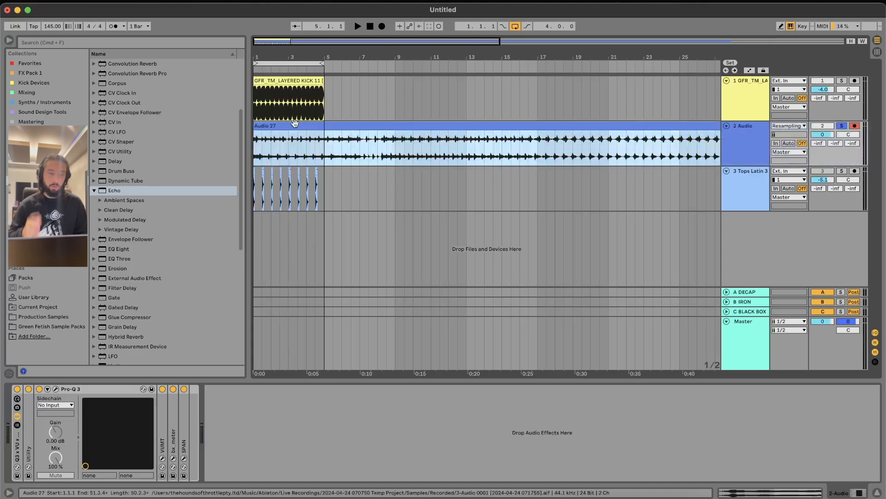
click(334, 145)
key(super+e)
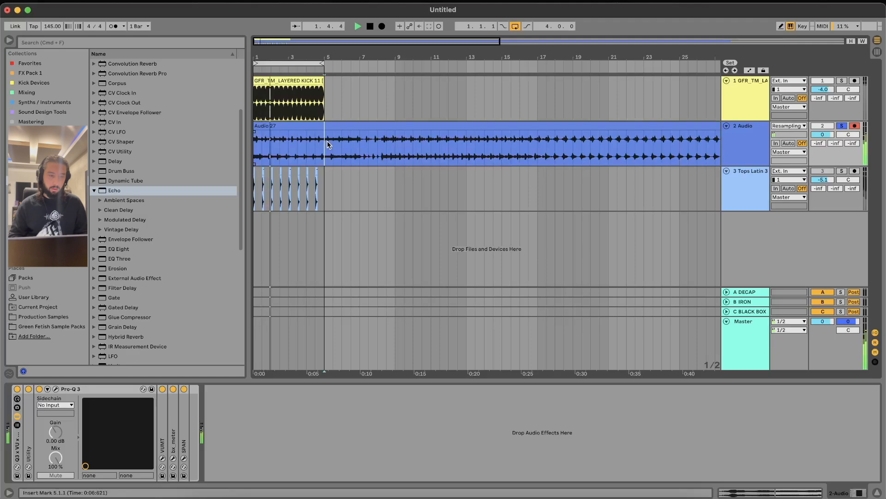
drag(438, 123, 350, 131)
- Separate the one-beat hit from 4.3.1 to 4.4.1 as its own clip and play it in a loop
click(313, 150)
click(326, 150)
scroll(326, 150, up, 5)
scroll(325, 146, left, 5)
drag(476, 152, 500, 154)
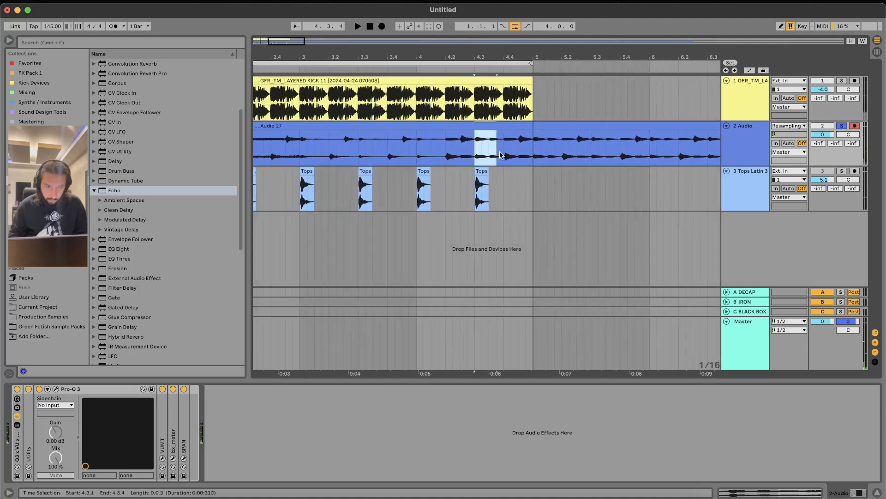
key(super+l)
key(space)
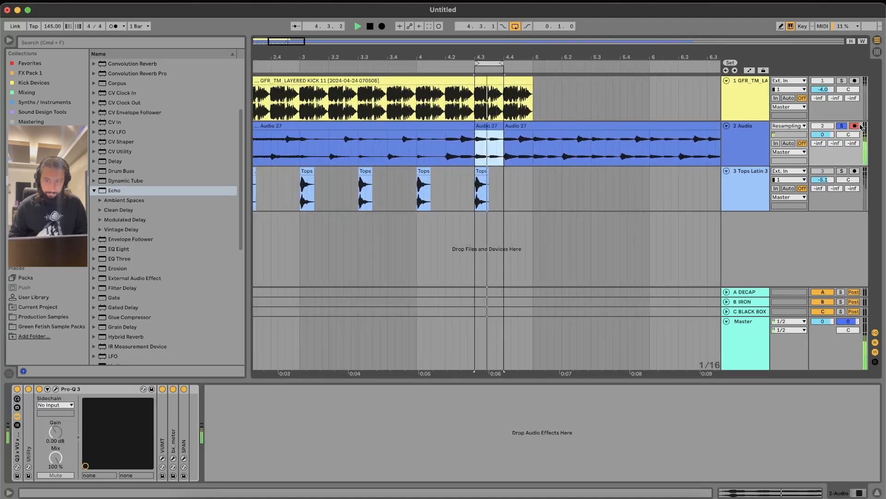
scroll(450, 150, down, 4)
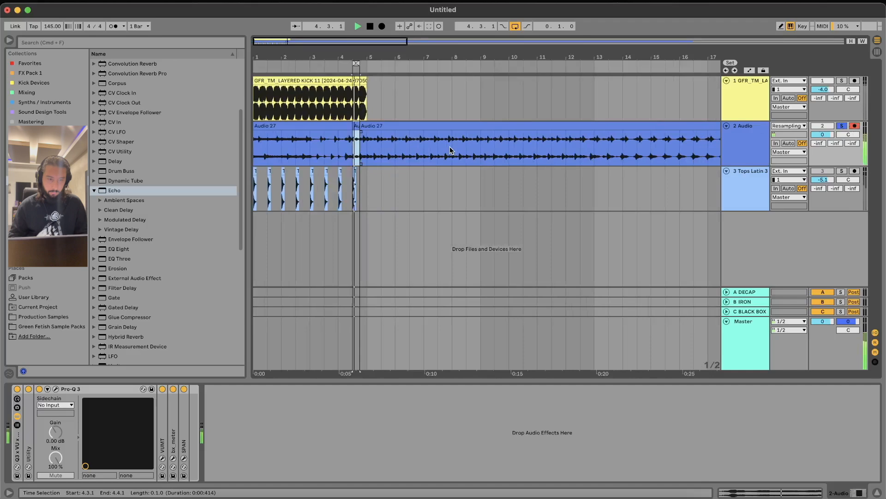
key(space)
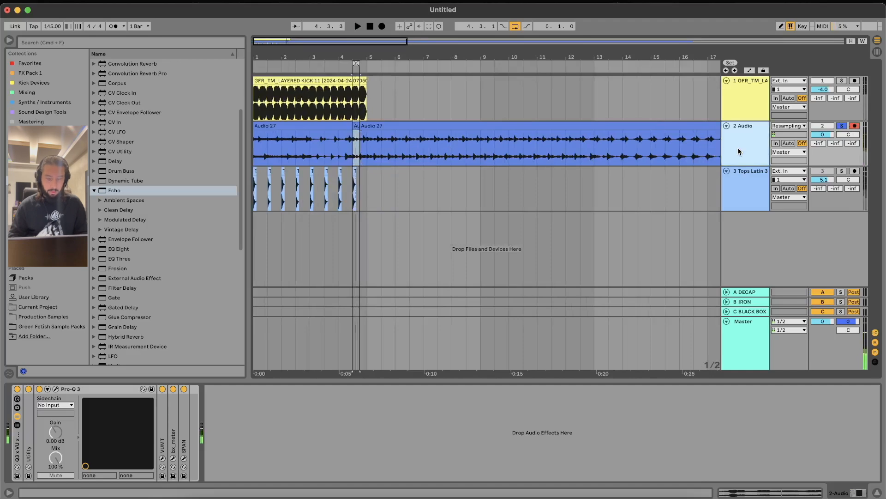
- Insert a new audio track directly below the resampled Audio track
key(super+t)
click(313, 173)
key(plus)
key(plus)
key(plus)
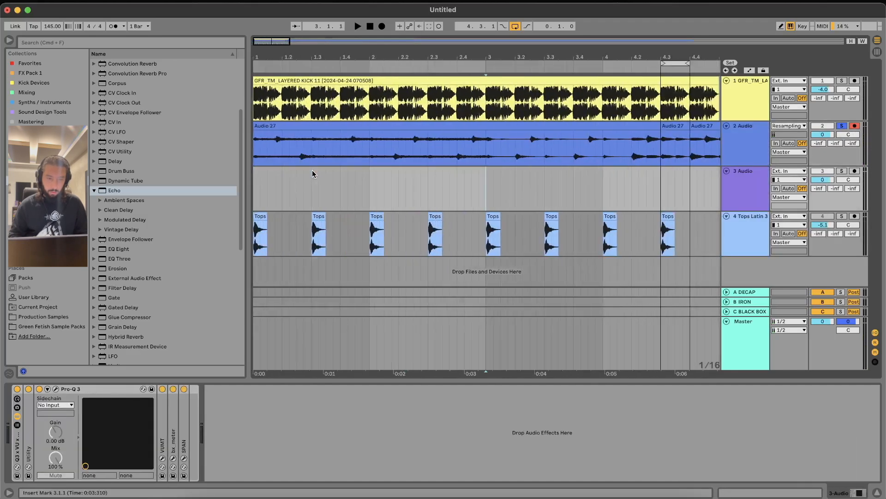
- Move the one-beat hit at 4.3.1 from the resampled track to beat 1.2 on the empty audio track below
click(681, 122)
key(Delete)
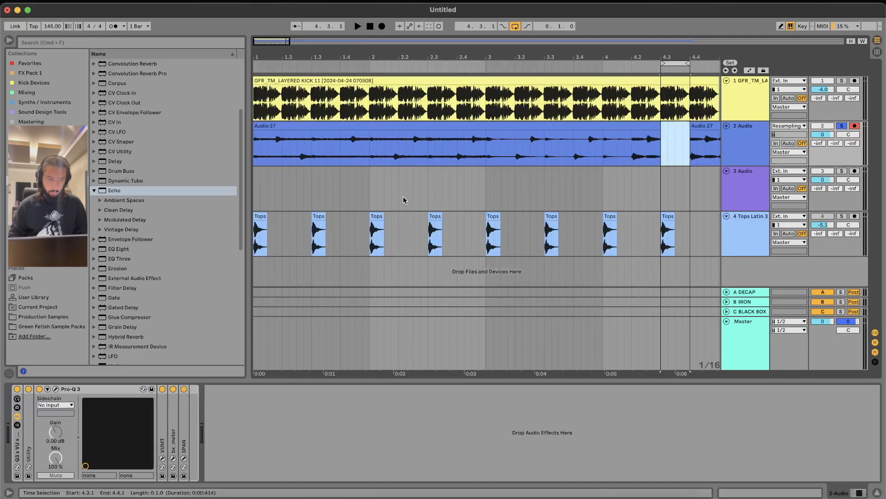
click(286, 193)
key(super+v)
click(381, 191)
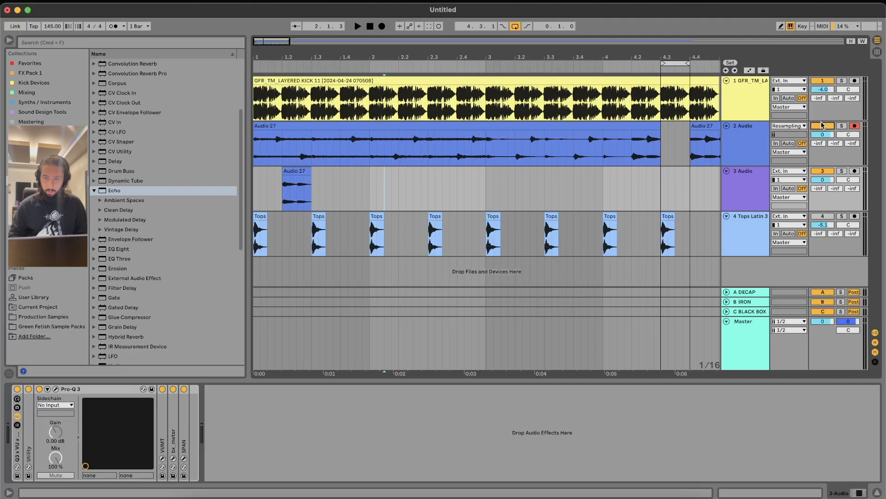
- Duplicate the hit onto every second beat, filling bars 1 through 4 with the pattern
drag(342, 190, 282, 189)
key(super+d)
drag(373, 190, 120, 190)
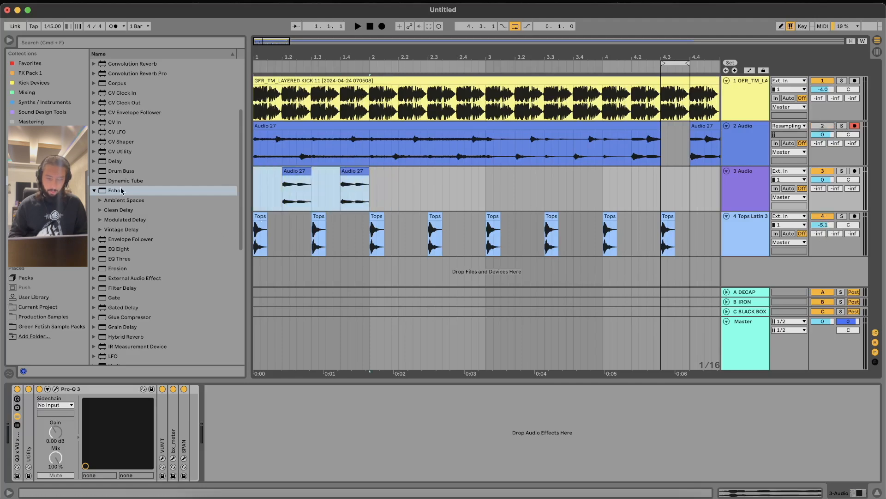
key(minus)
key(minus)
key(super+d)
key(super+d)
key(super+d)
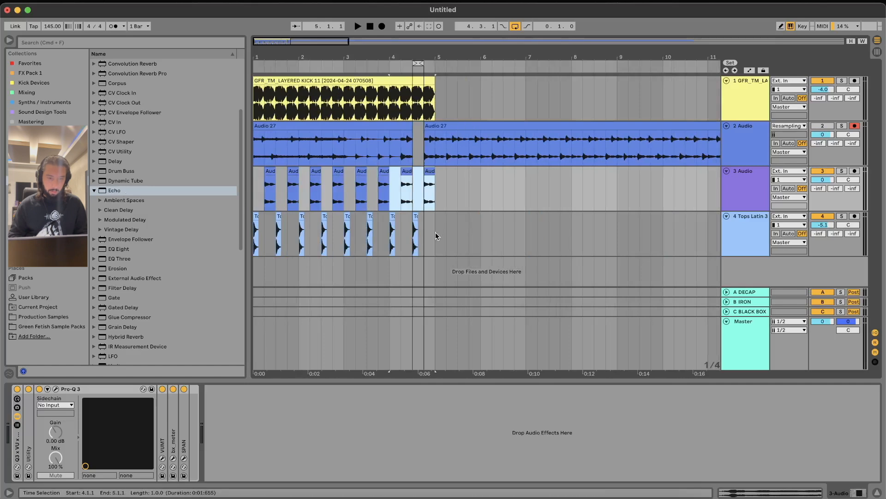
- Loop playback over the first four bars and insert a new audio track directly below the resampled track
drag(436, 230, 221, 236)
key(super+l)
key(space)
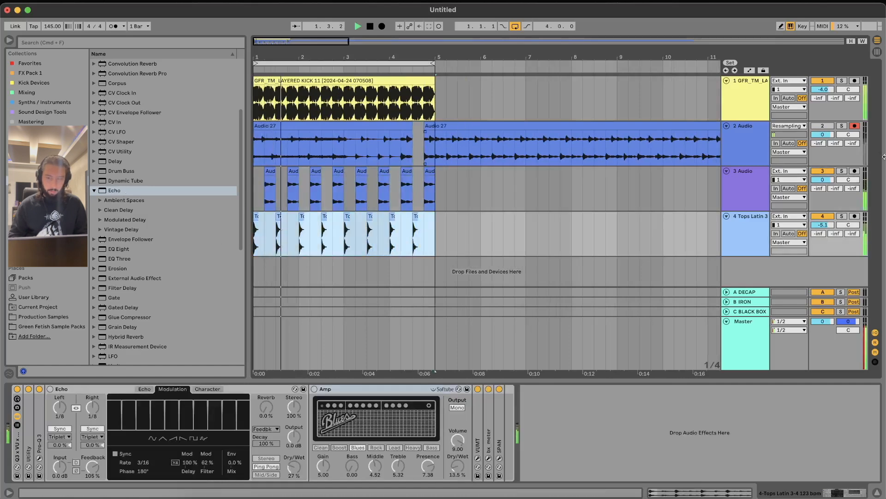
click(738, 150)
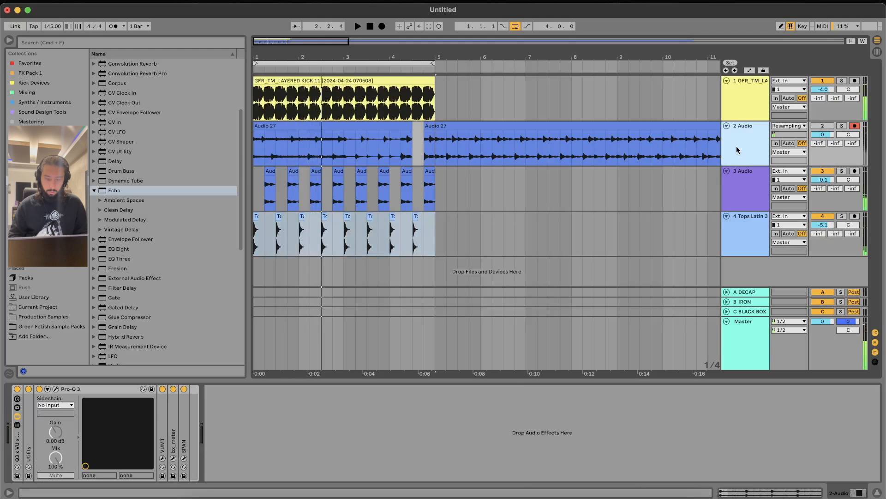
key(super+t)
- Solo the resampled track, split its recording at bar 7 and move the remainder to bar 1
click(842, 126)
click(525, 158)
key(space)
key(super+e)
drag(598, 125, 325, 142)
- Audition the recording from several points, then cut it further along and move the remaining part to bar 1
click(310, 143)
key(space)
key(space)
click(412, 154)
key(space)
key(space)
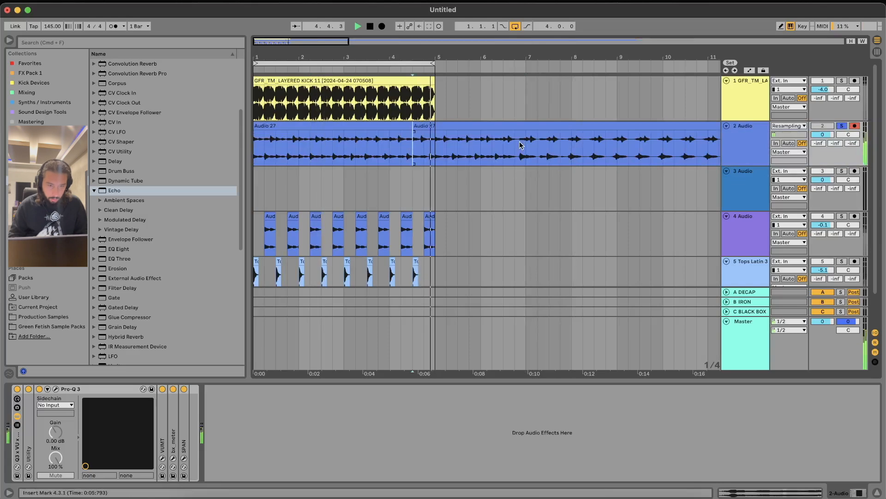
click(574, 138)
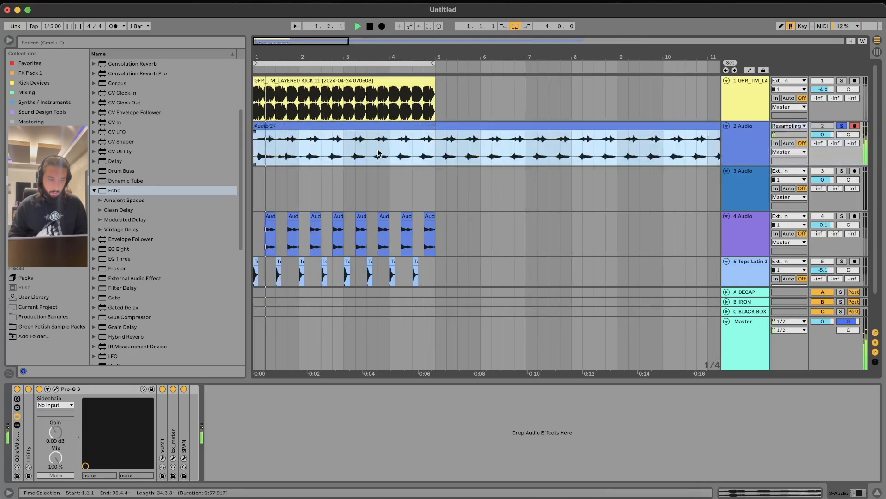
- Split the recording again further along the timeline and move the remainder back to bar 1
click(446, 147)
key(minus)
key(minus)
key(minus)
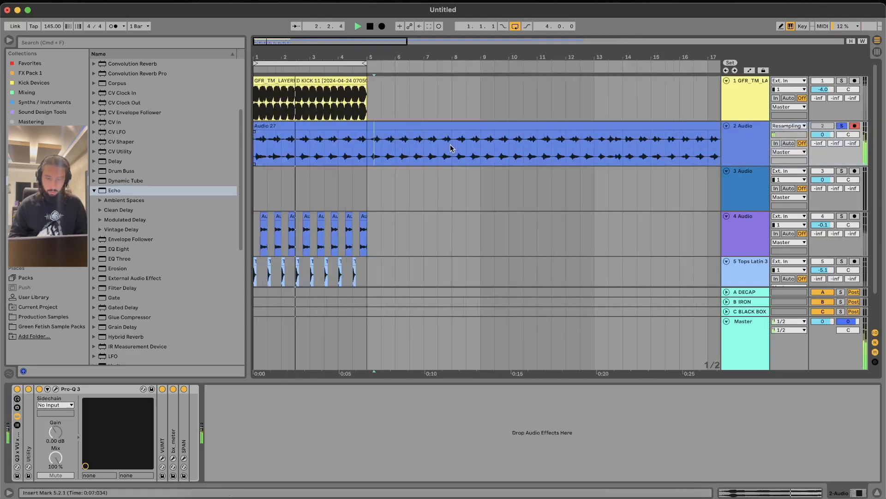
click(450, 148)
key(super+e)
drag(441, 126, 270, 126)
- Play the new section of the recording from bar 1 in solo
key(space)
key(plus)
key(plus)
key(plus)
key(plus)
key(plus)
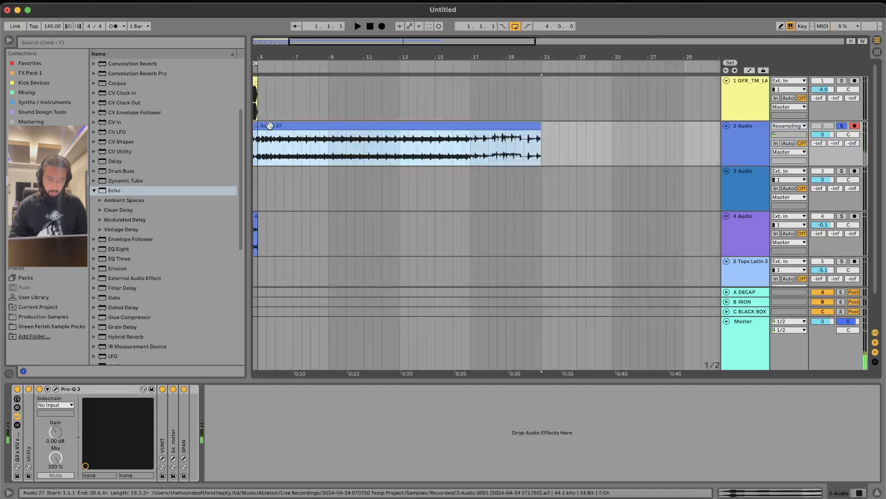
scroll(382, 156, left, 15)
scroll(381, 156, down, 1)
key(space)
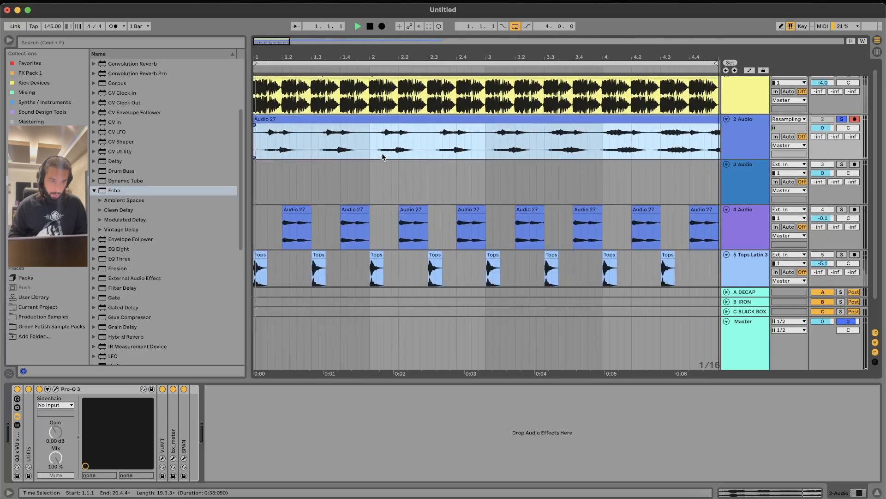
key(space)
- Unsolo the resampled track, play it with the kick and hits, and turn off the Tops track
click(842, 120)
click(826, 121)
key(space)
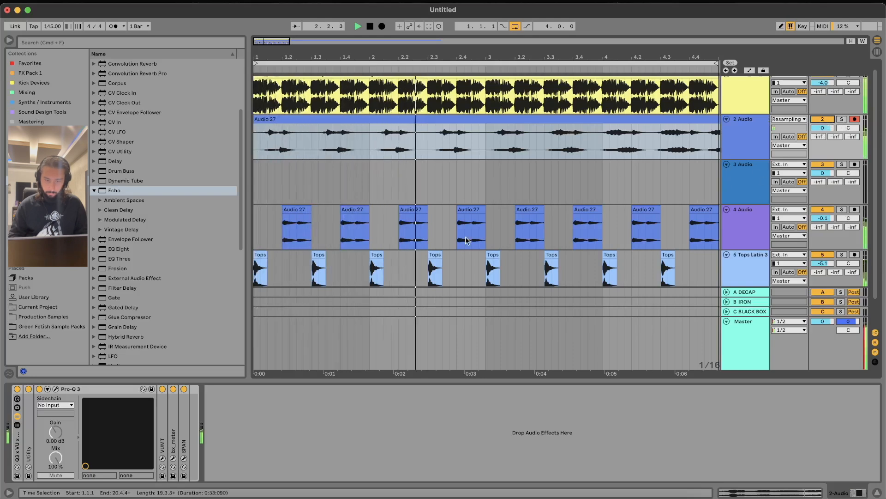
click(830, 256)
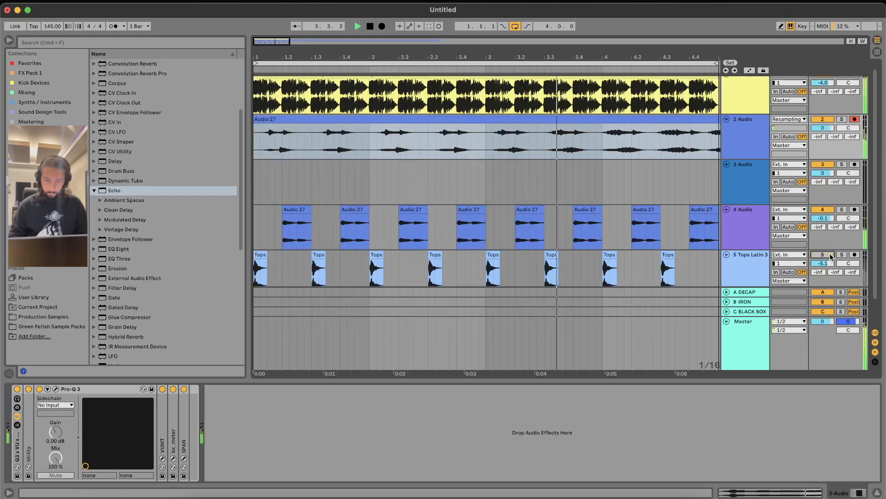
click(355, 216)
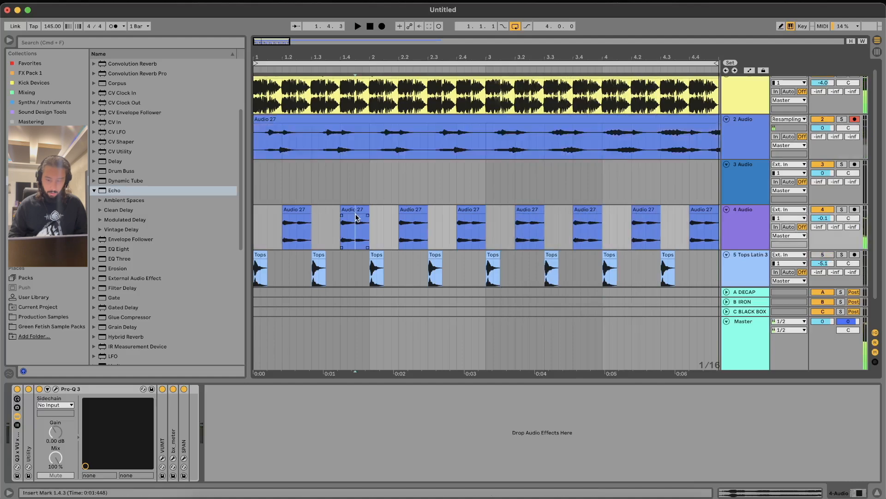
key(space)
- Split the resampled recording at bar 5 and move the remainder to bar 1
key(minus)
scroll(492, 222, down, 2)
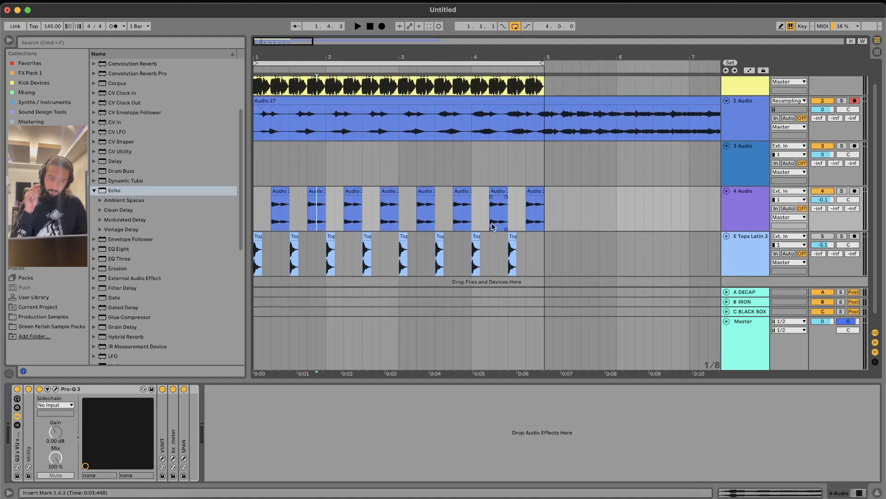
click(496, 156)
click(532, 131)
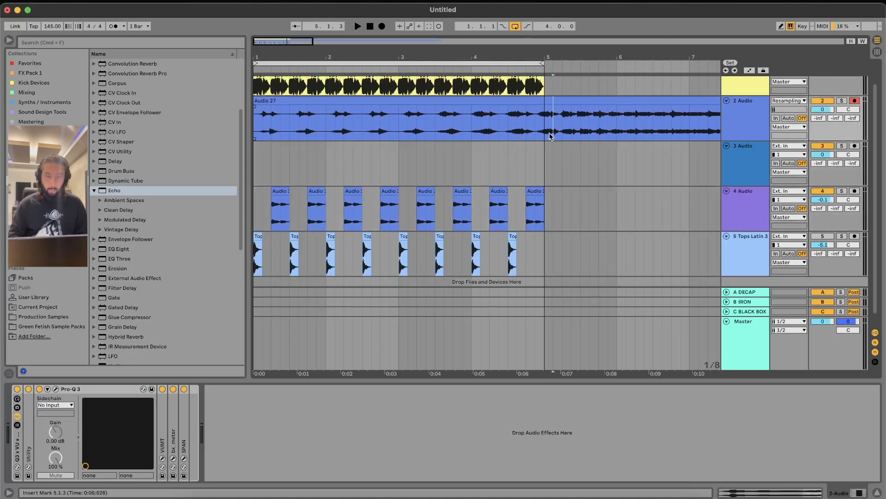
key(minus)
key(minus)
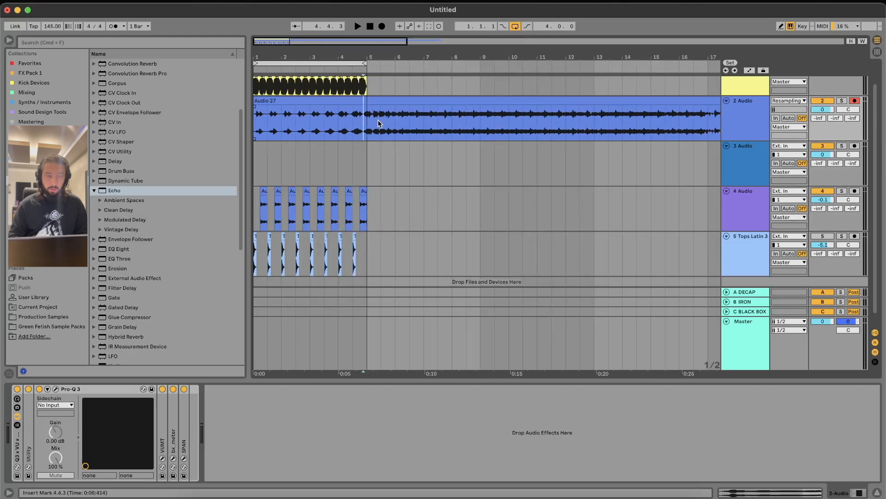
scroll(353, 131, up, 1)
key(super+e)
click(405, 99)
drag(400, 106, 287, 105)
- Solo the resampled track and listen through the new section up to about bar 11
click(843, 105)
key(space)
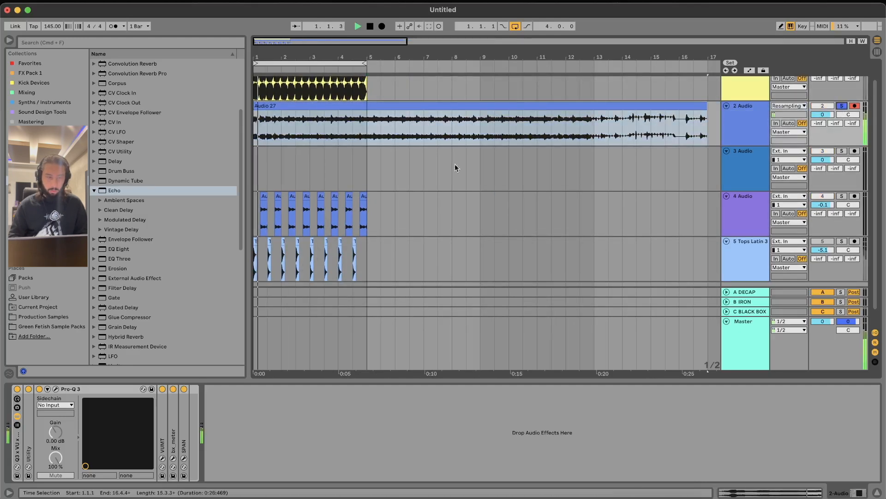
click(297, 148)
key(plus)
key(plus)
key(plus)
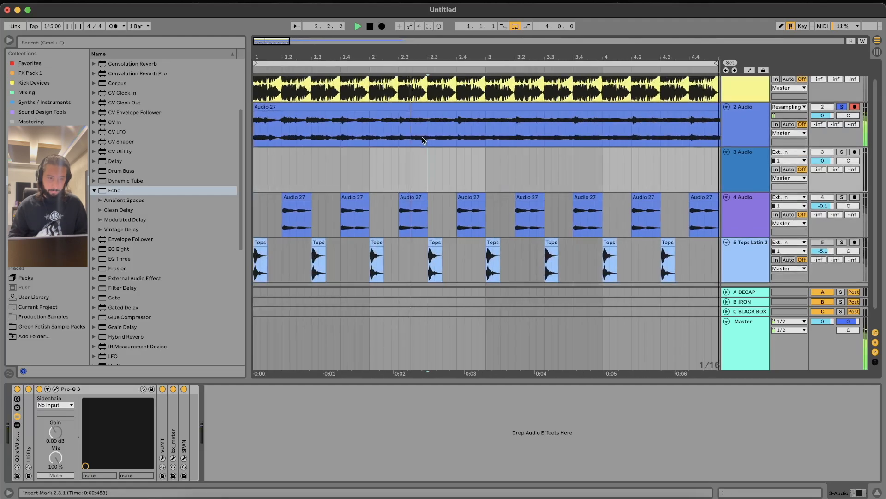
drag(371, 134, 479, 132)
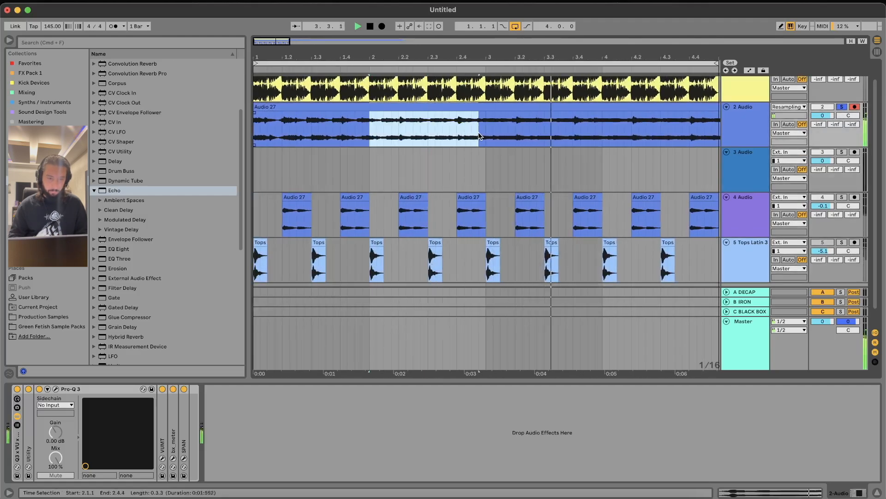
key(minus)
key(minus)
click(501, 137)
click(542, 132)
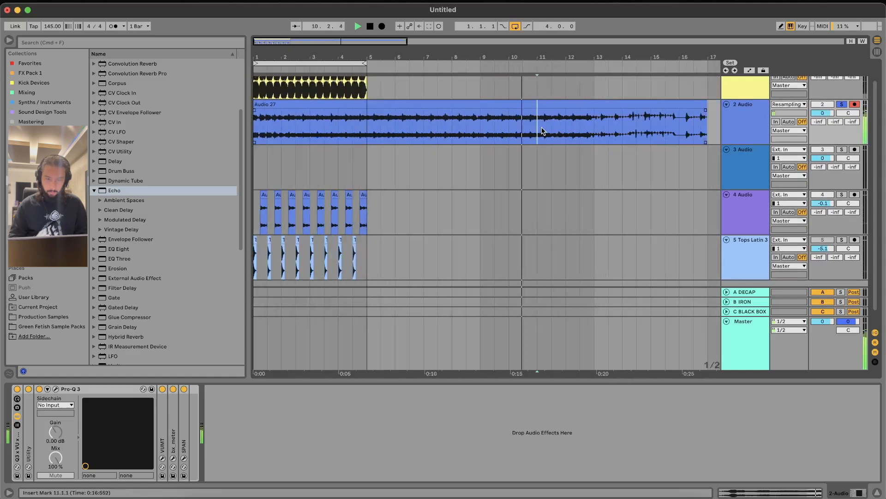
- Cut the two-beat section from 11.3.1 to 12.1.1 out of the recording
click(558, 133)
drag(558, 133, 558, 128)
key(Delete)
key(space)
scroll(580, 124, up, 1)
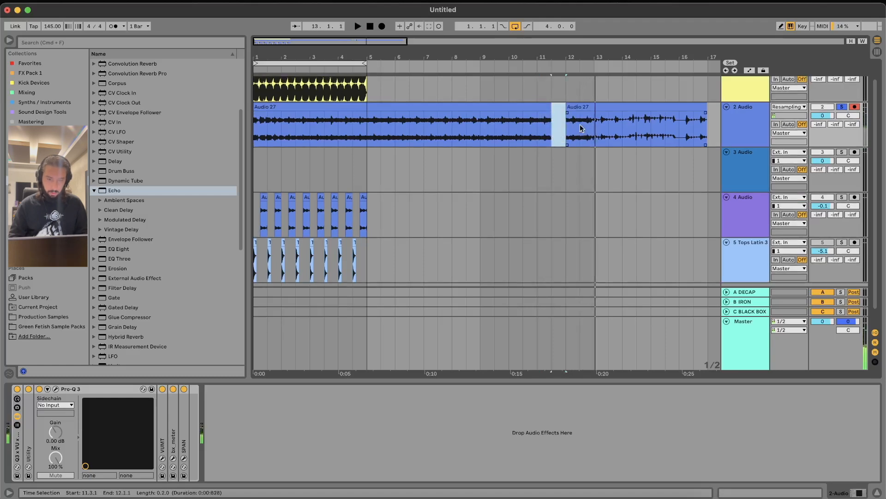
- Paste the two-beat section at bar 1 of the resampled track and duplicate it until it reaches bar 5
click(259, 134)
key(space)
key(super+v)
key(super+d)
shift+click(259, 136)
key(super+d)
key(super+d)
key(super+d)
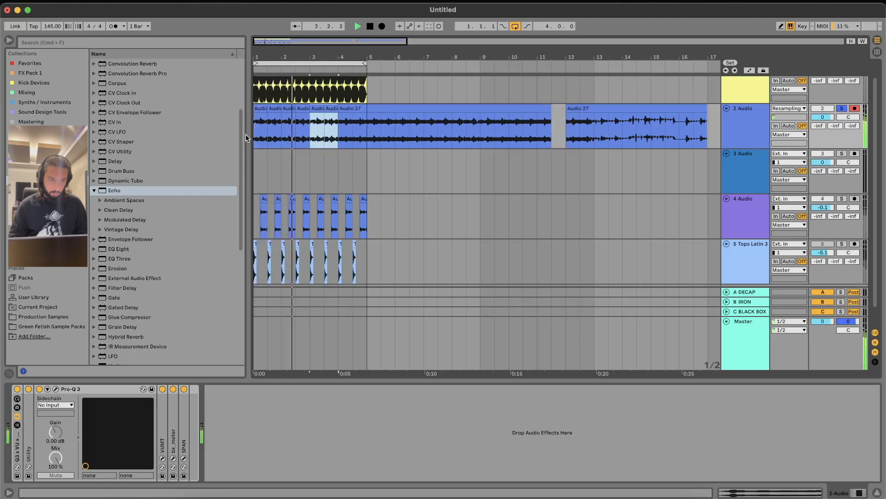
- Delete the empty audio track and consolidate the four bars of hits and of the two-beat loop into single clips
click(752, 170)
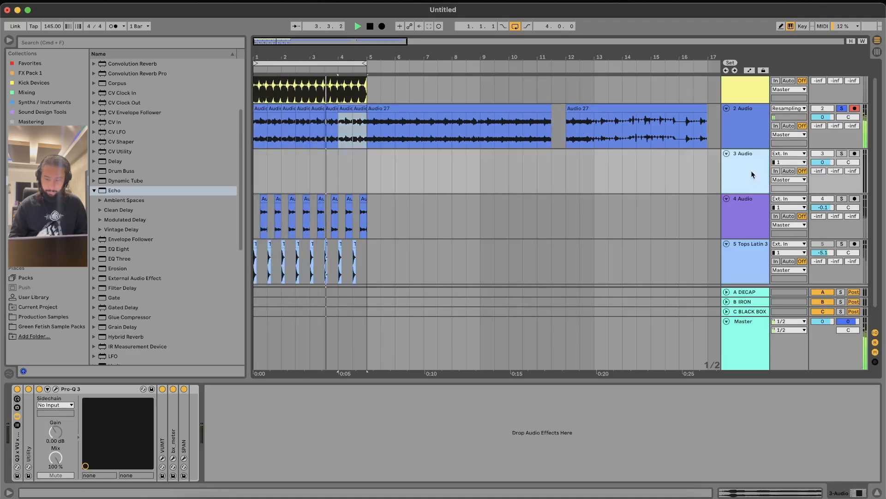
key(Delete)
drag(375, 184, 189, 190)
key(super+j)
drag(372, 154, 108, 161)
key(super+j)
- Play the consolidated loop, then unsolo it to hear it together with the kick and hits
key(space)
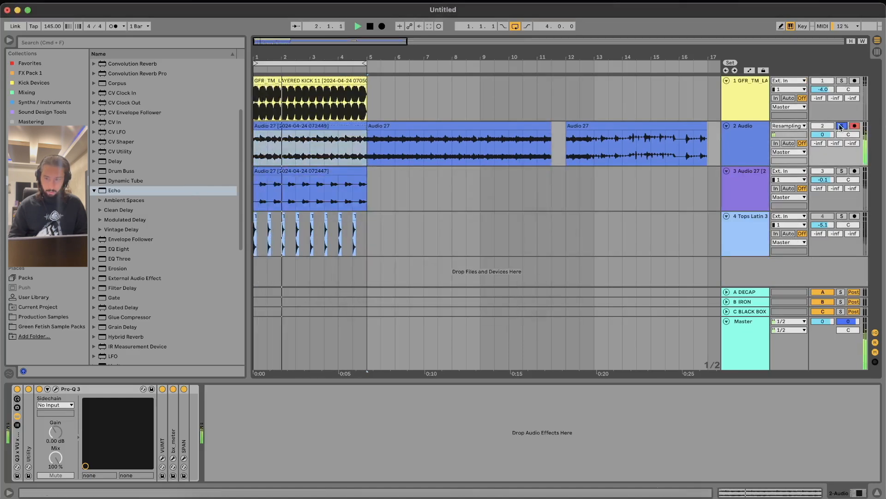
click(282, 190)
key(plus)
key(plus)
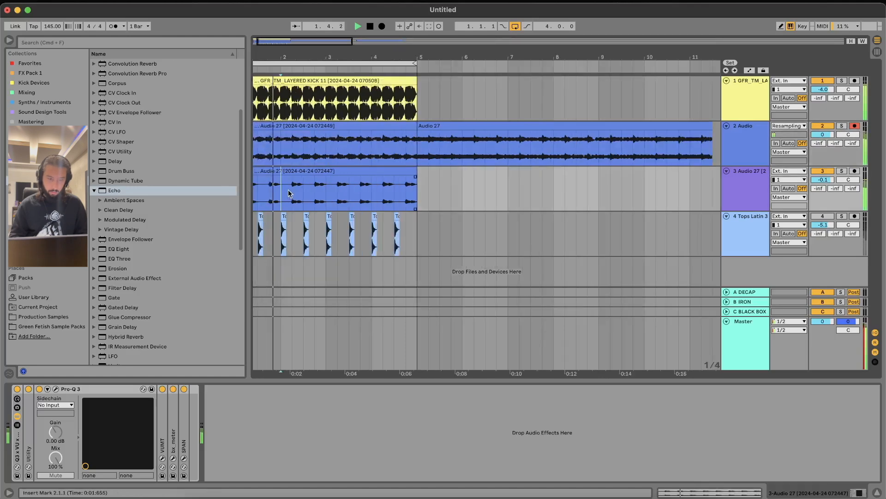
- Split the consolidated loop at 1.2.1 and give the second part a fade-in about one beat long
click(271, 147)
key(space)
key(super+e)
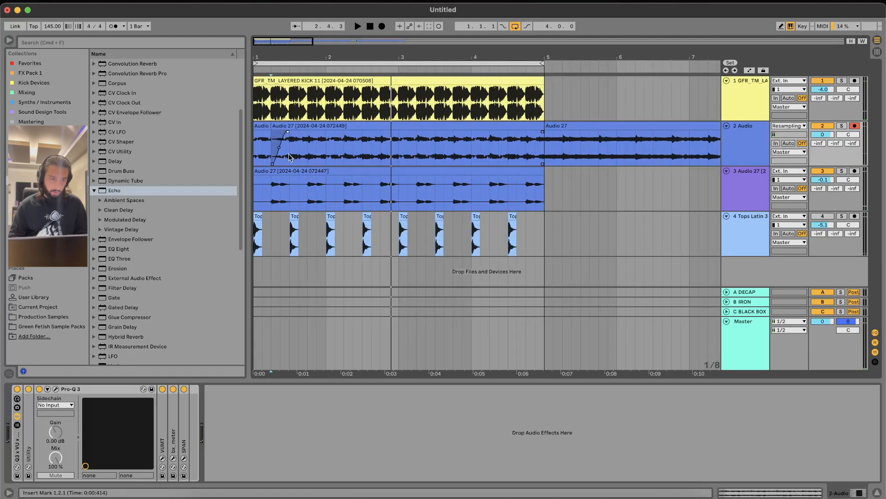
- Duplicate the loop's first two beats, including the fade-in, across the four bars up to bar 5
drag(289, 154, 216, 161)
key(super+d)
key(super+d)
key(super+d)
key(super+d)
key(super+d)
key(super+d)
key(super+d)
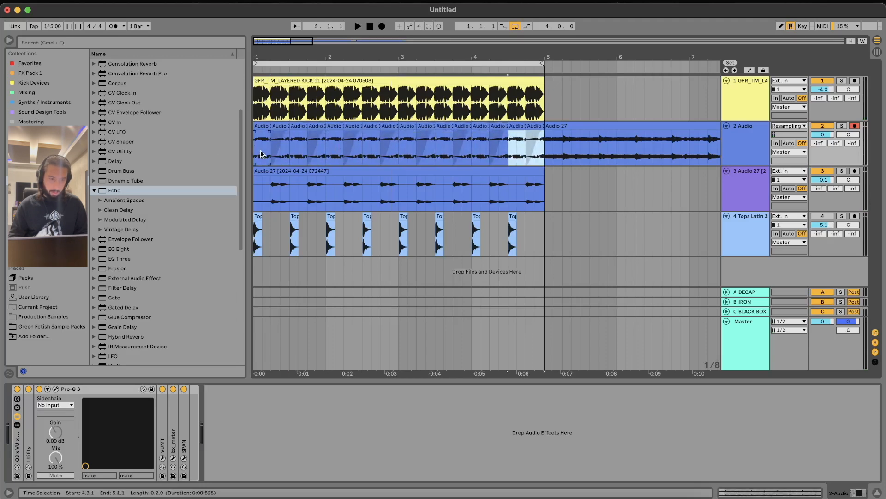
- Play the faded loop and lower the resampled track's volume to -1.0 dB
click(263, 153)
key(space)
drag(831, 134, 831, 137)
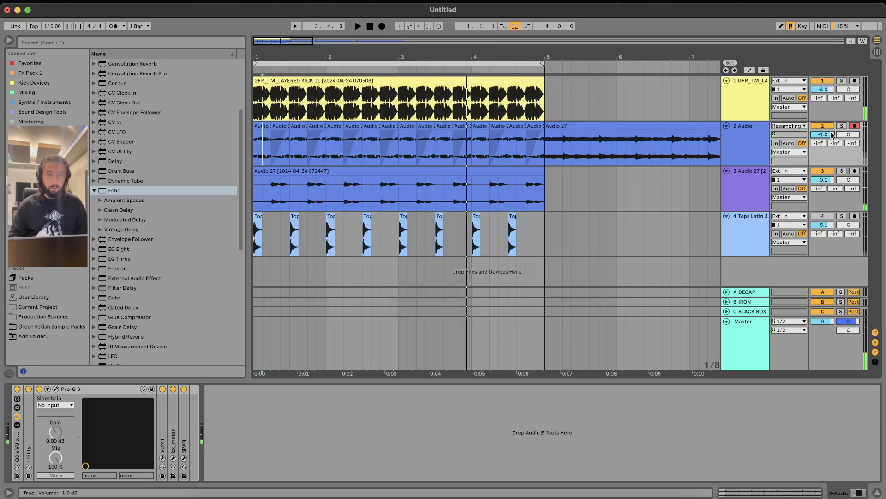
- Insert an audio track below the resampled track and move the leftover recording after bar 5 onto it at bar 1
click(749, 160)
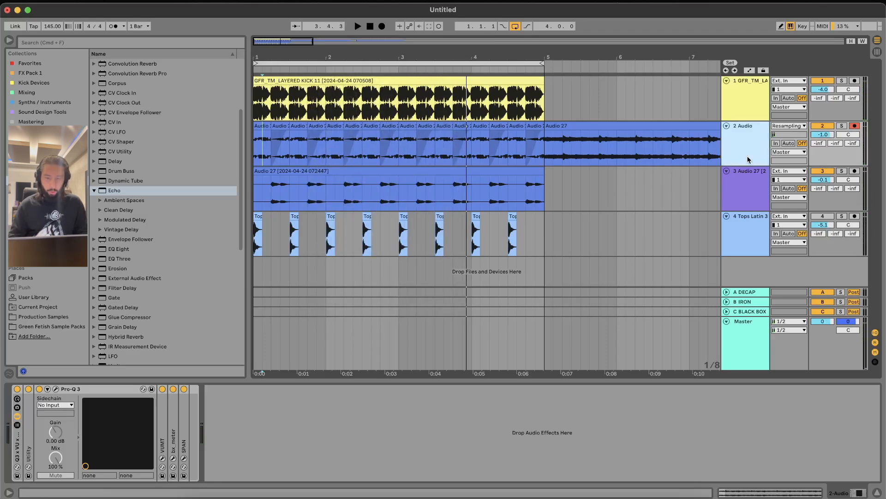
key(cmd+t)
click(552, 180)
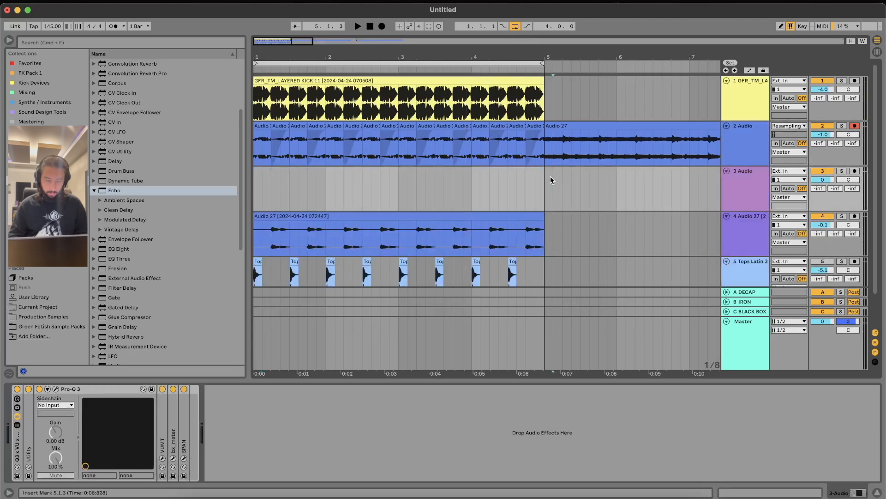
drag(605, 155, 306, 202)
- Isolate the beat from 1.4.1 to 2.1.1 on the new track with a fade-in, and audition it in solo
click(307, 202)
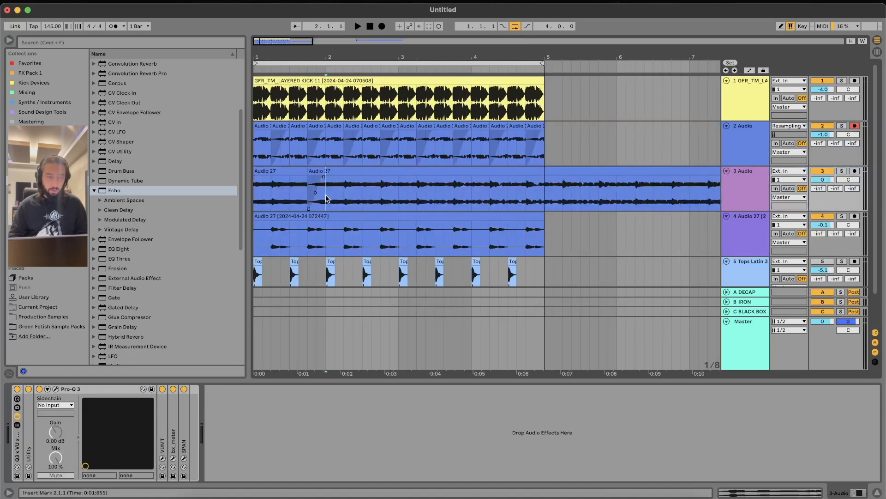
drag(326, 199, 301, 204)
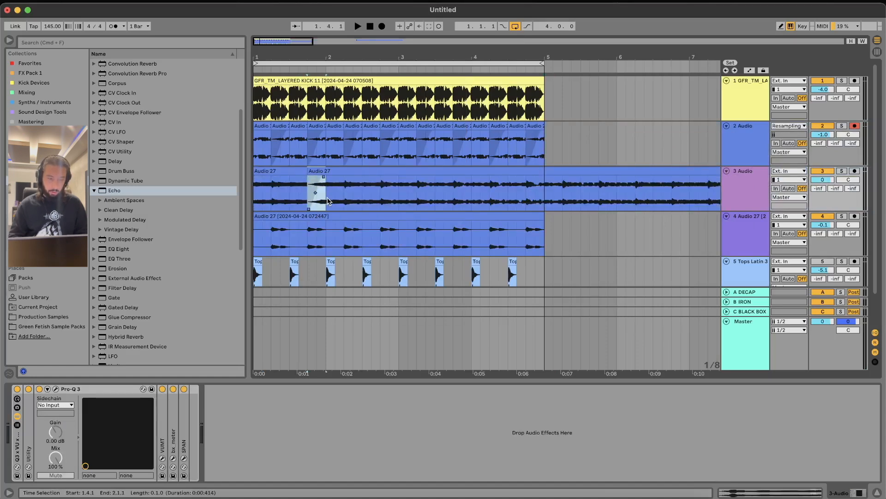
key(space)
click(842, 171)
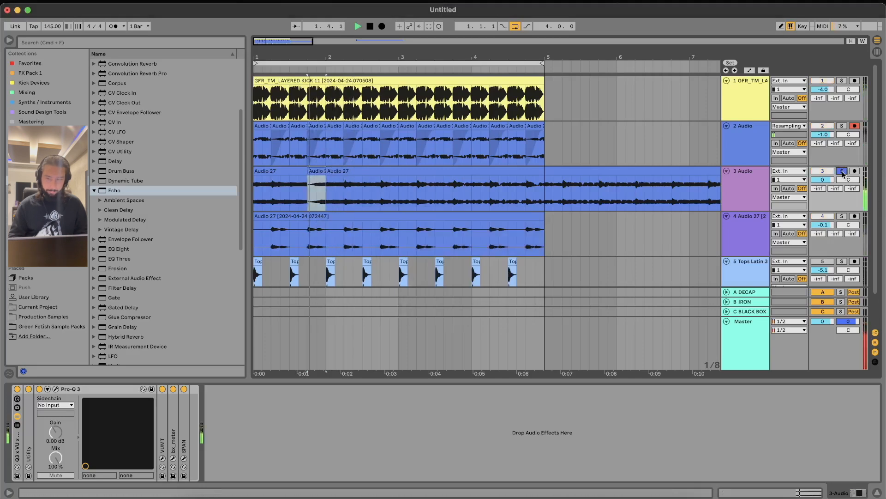
key(space)
- Move the faded one-beat clip to bar 1 and duplicate it on every beat up to bar 5
drag(319, 172, 264, 172)
key(super+d)
key(super+d)
key(super+d)
key(super+d)
key(super+d)
key(super+d)
key(super+d)
key(super+d)
key(super+d)
key(super+d)
key(super+d)
key(super+d)
key(super+d)
key(super+d)
key(super+d)
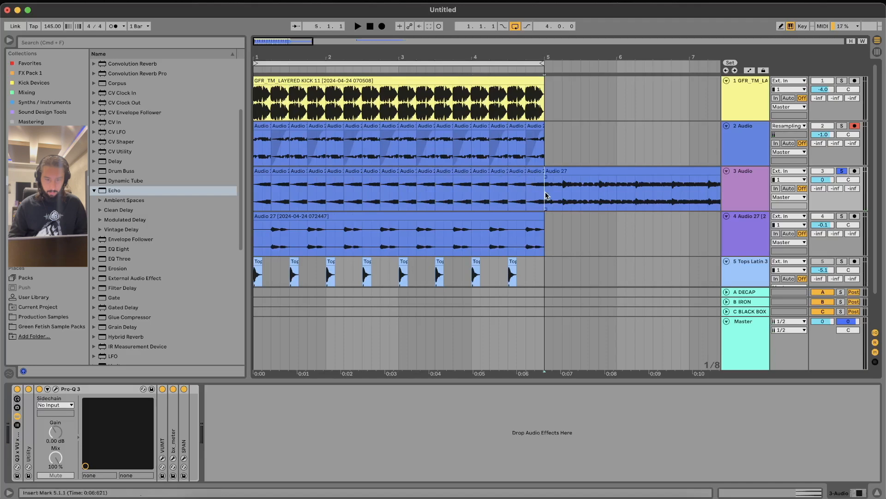
- Consolidate the faded beat clips on track 3 up to bar 5, and duplicate the first beat three times across bar 1
drag(546, 194, 251, 196)
key(super+j)
click(263, 192)
key(plus)
key(plus)
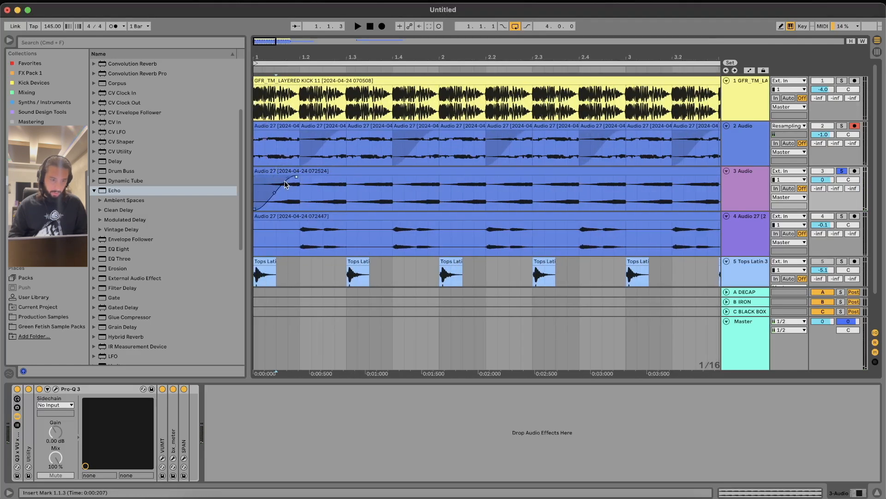
drag(297, 195, 223, 194)
key(minus)
key(minus)
key(minus)
key(super+d)
key(super+d)
key(super+d)
- Duplicate bar 1 of track 3 three times up to bar 5 and consolidate bars 1 to 5 into one clip
drag(299, 190, 174, 184)
key(super+d)
key(super+d)
key(super+d)
click(442, 201)
drag(438, 203, 256, 198)
key(super+j)
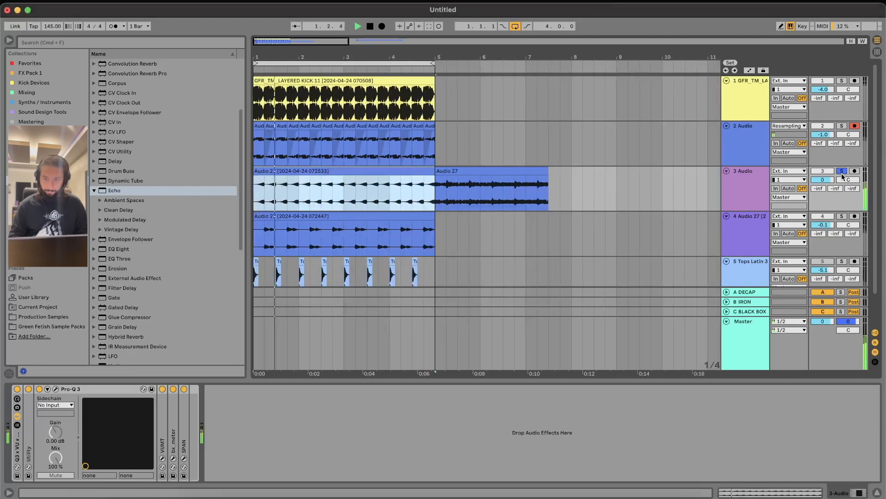
- Lower track 3's volume to -9.0 dB during playback, turn its solo off and play it with the other tracks
click(824, 180)
key(space)
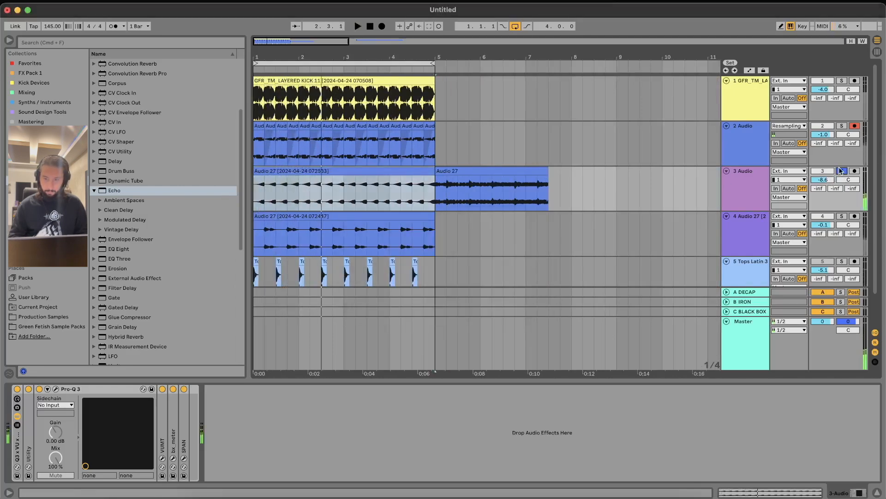
click(842, 171)
key(space)
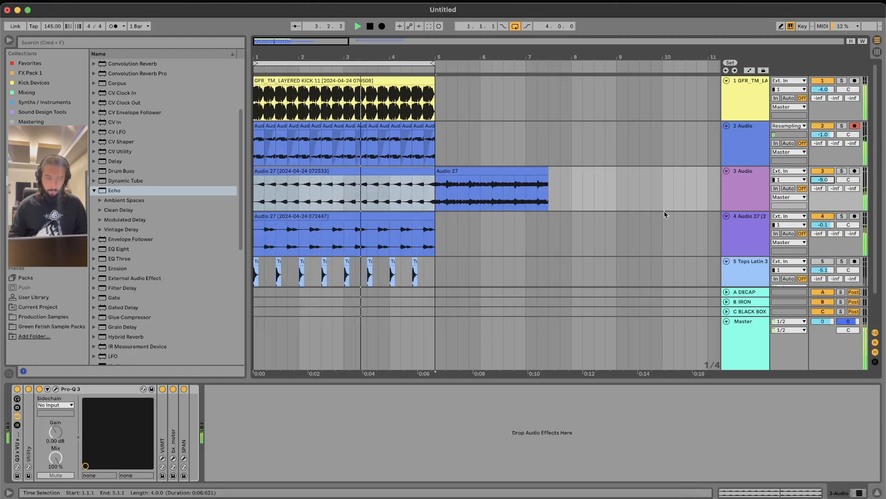
- Reactivate the tops track and lower its volume to -6.2 dB
scroll(737, 219, down, 2)
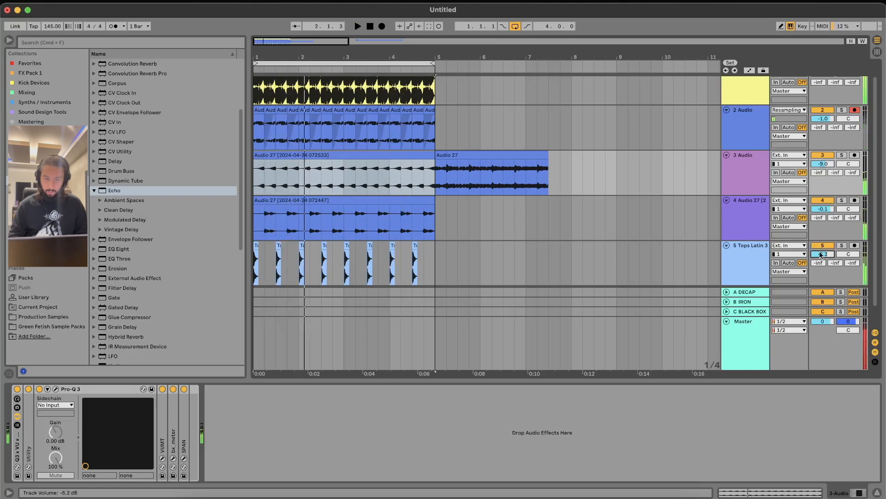
scroll(340, 303, down, 2)
click(294, 257)
scroll(294, 256, up, 3)
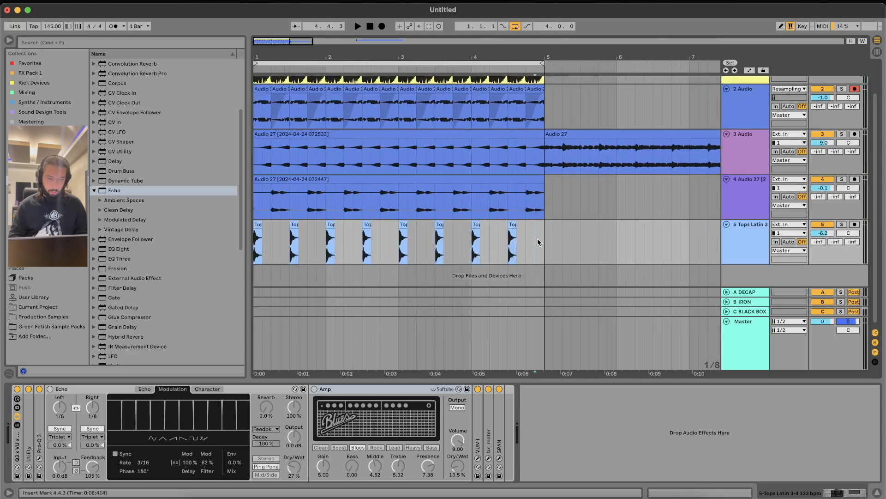
- Consolidate the tops hits into one clip moved half a beat later, and duplicate its first beat on every beat up to bar 5
drag(543, 242, 228, 243)
key(super+j)
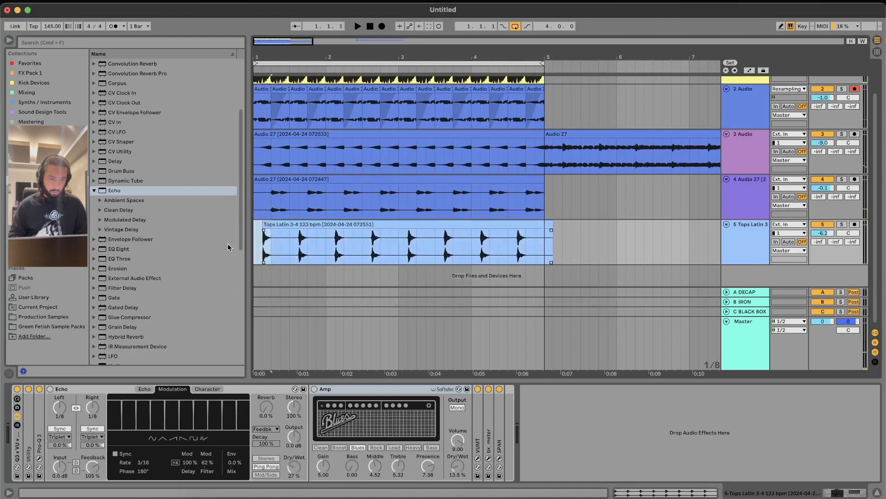
key(super+d)
key(super+d)
key(super+d)
key(super+d)
key(super+d)
key(super+d)
key(super+d)
key(super+d)
key(super+d)
key(super+d)
key(super+d)
key(super+d)
key(super+d)
key(super+d)
key(super+d)
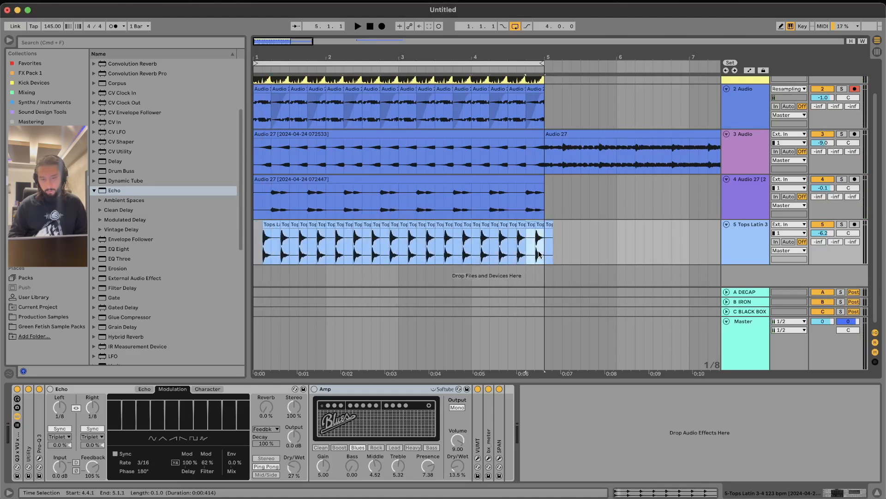
- Consolidate bars 1 to 5 of the tops track and lower the track's volume to -8.1 dB while playing
key(super+j)
key(space)
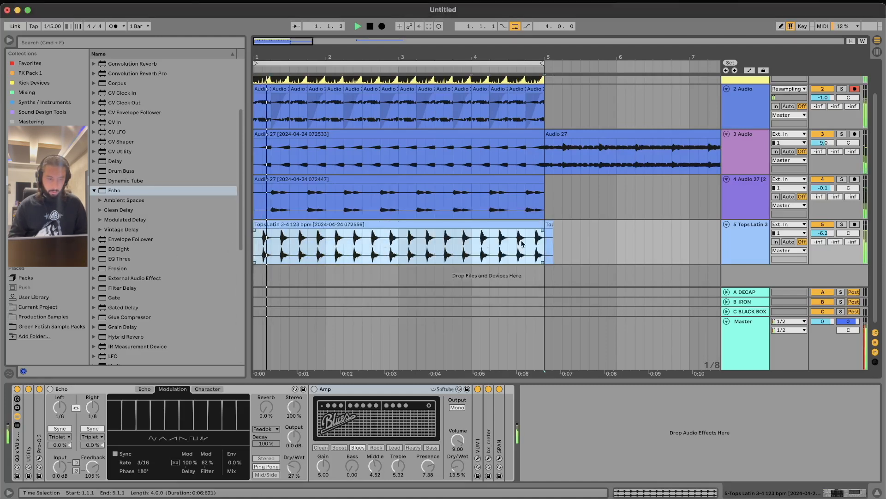
drag(827, 232, 827, 240)
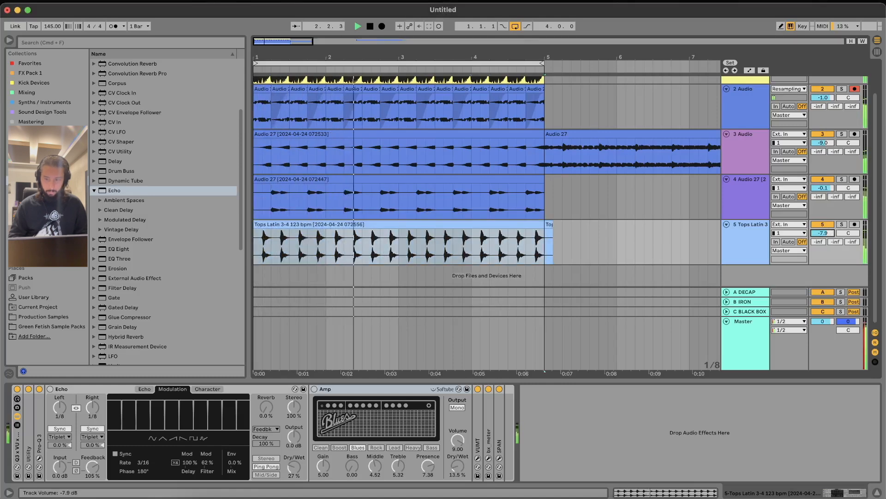
key(space)
drag(571, 231, 276, 238)
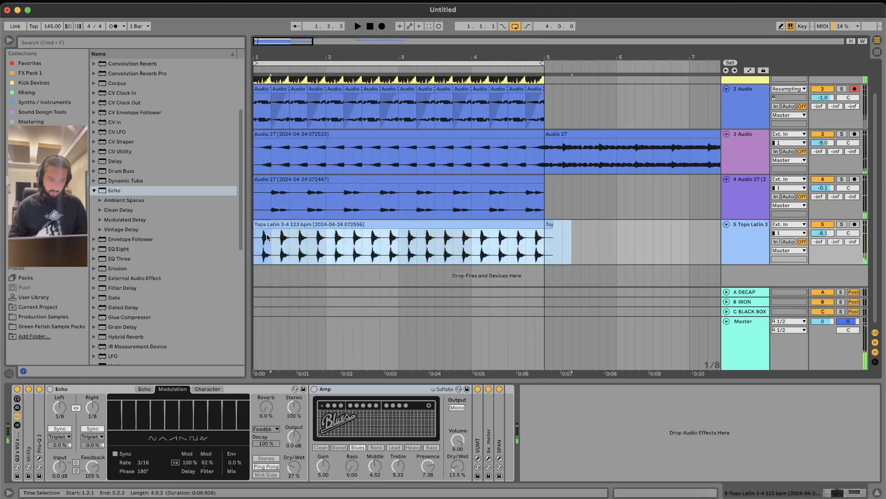
key(Delete)
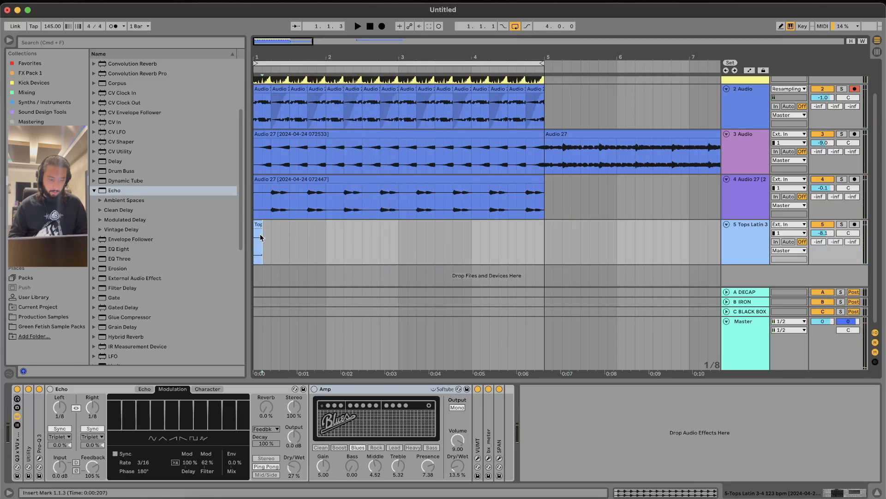
key(super+z)
- Shift the tops clip's hits onto the beat with the clip ending at 4.3.3, and delete the leftover piece at bar 5
click(341, 235)
click(308, 226)
drag(543, 223, 514, 224)
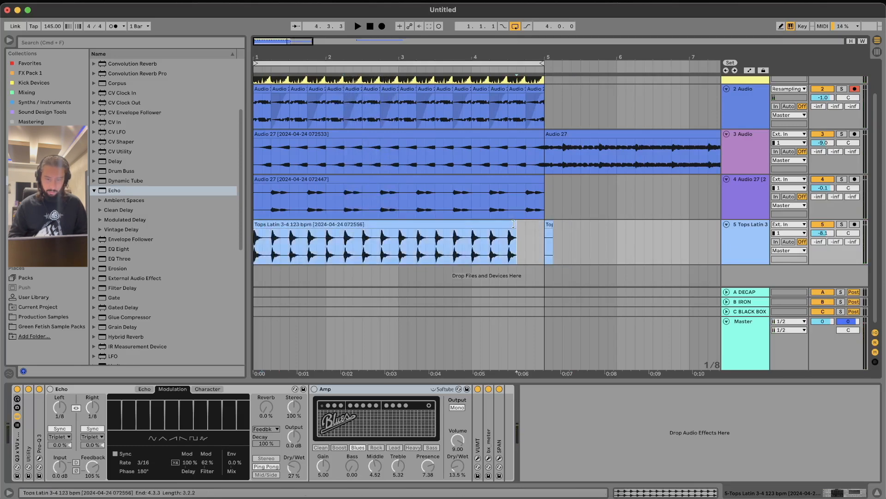
click(551, 225)
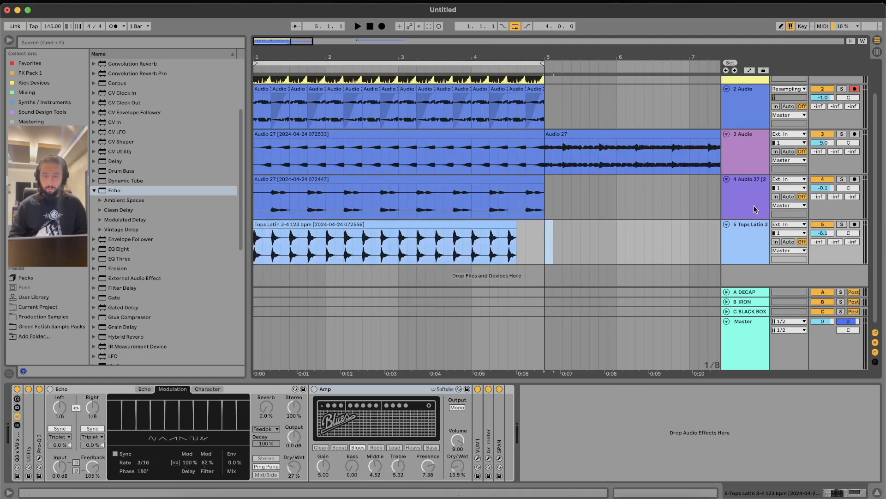
- Delete the leftover recording at bar 12 on the resampled track
click(545, 197)
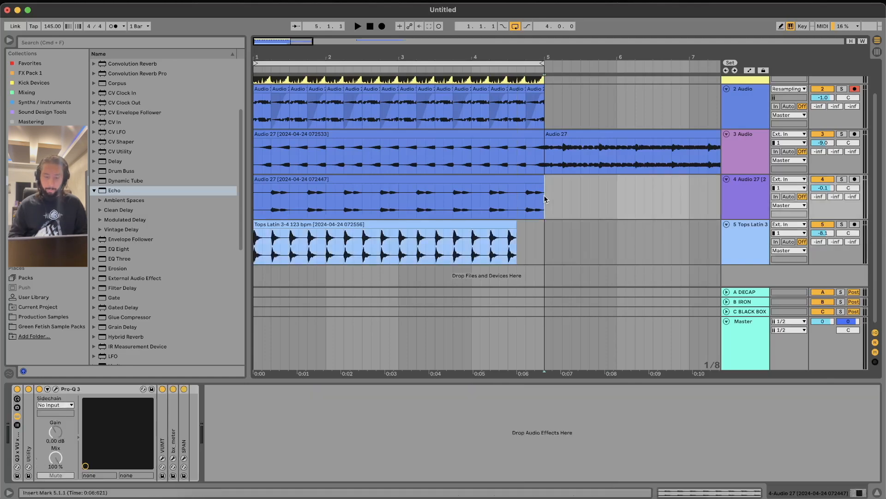
key(minus)
key(minus)
click(613, 107)
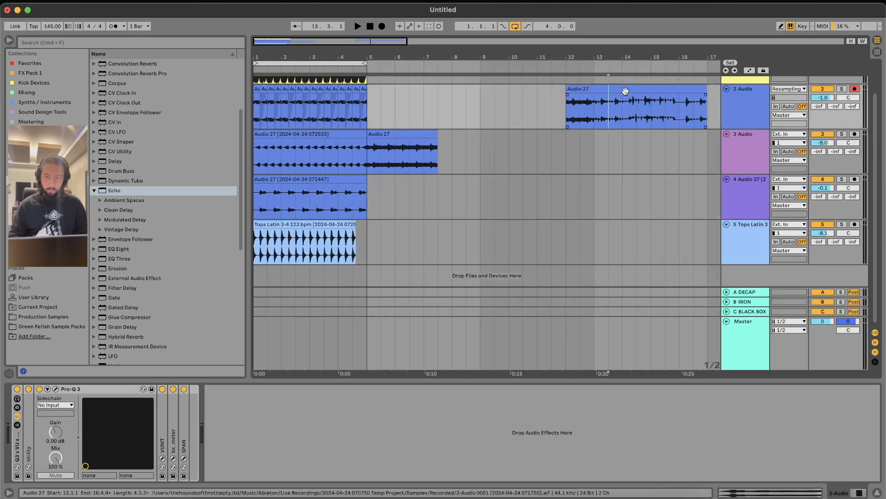
key(Delete)
- Play the leftover recording after bar 5 on track 3
click(379, 148)
key(plus)
key(plus)
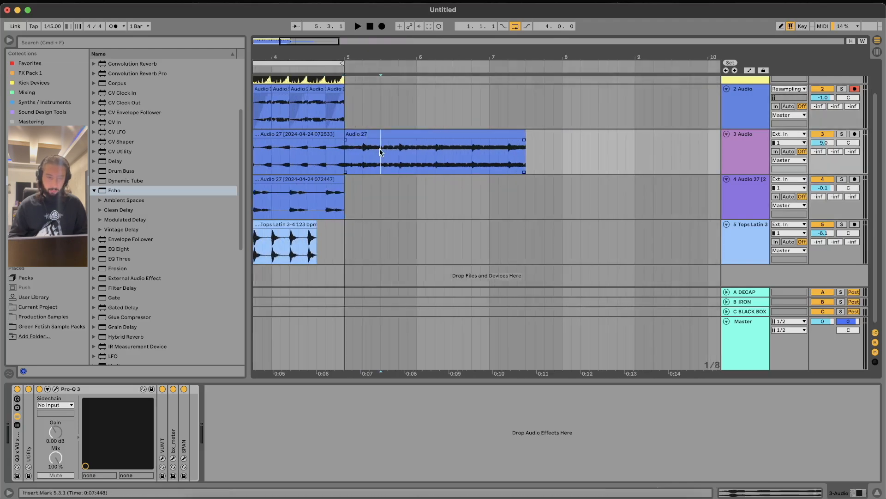
key(space)
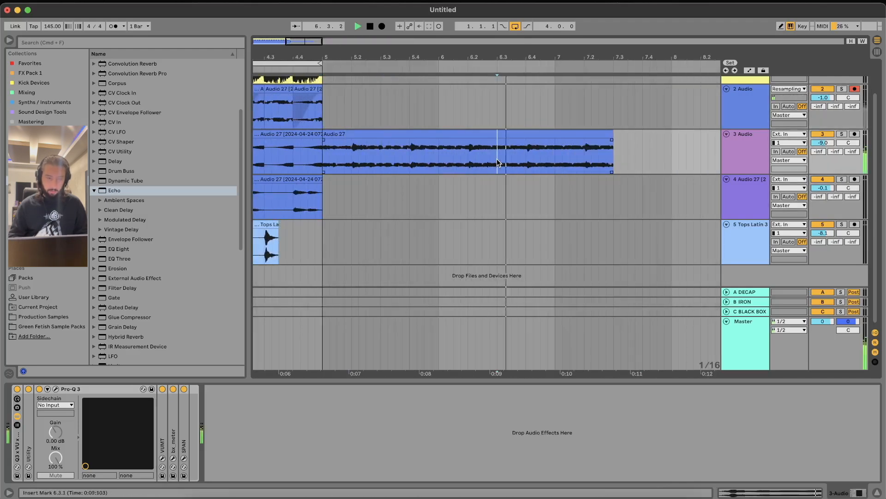
- Insert an audio track below track 3 and move the leftover recording onto it at bar 1, extended to 28.3.1
key(minus)
key(minus)
click(303, 133)
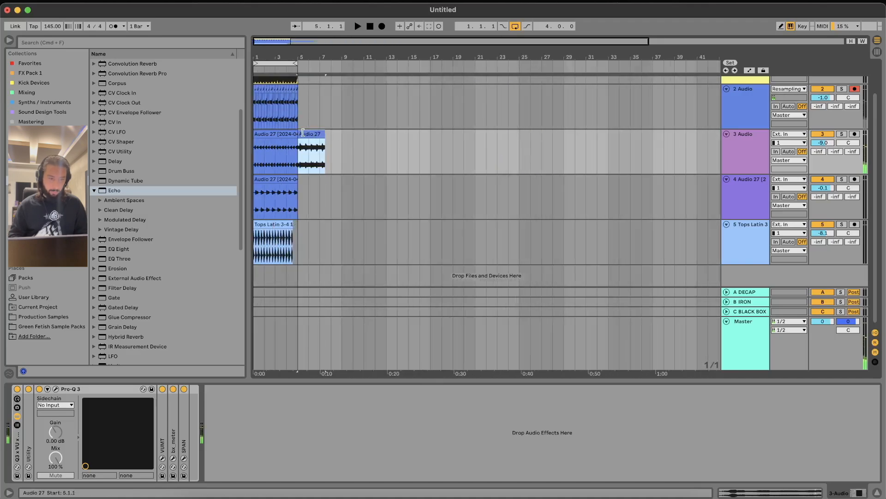
click(747, 162)
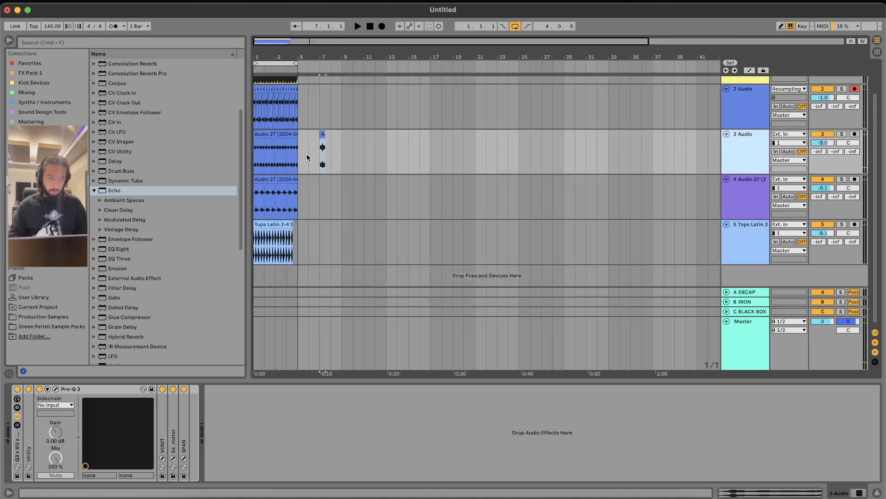
key(super+t)
drag(323, 157, 254, 185)
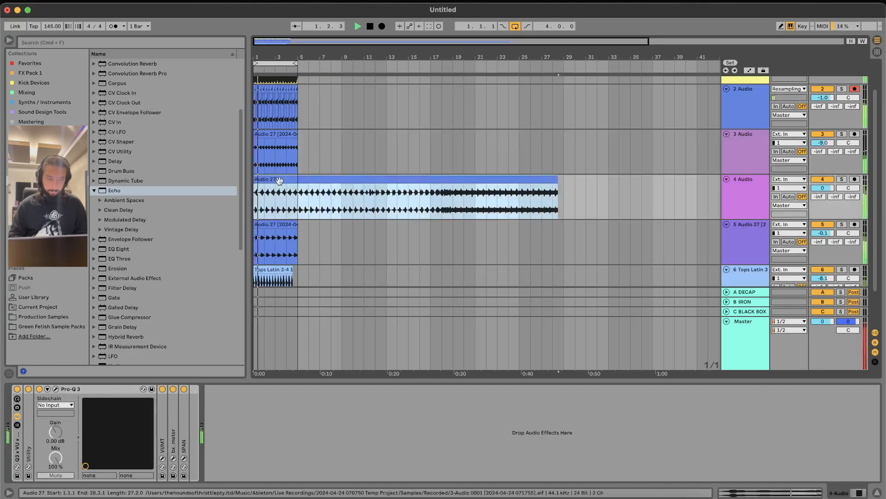
- Shift the recording on the new track so a different section starts at bar 1, and play it in solo
scroll(279, 181, up, 5)
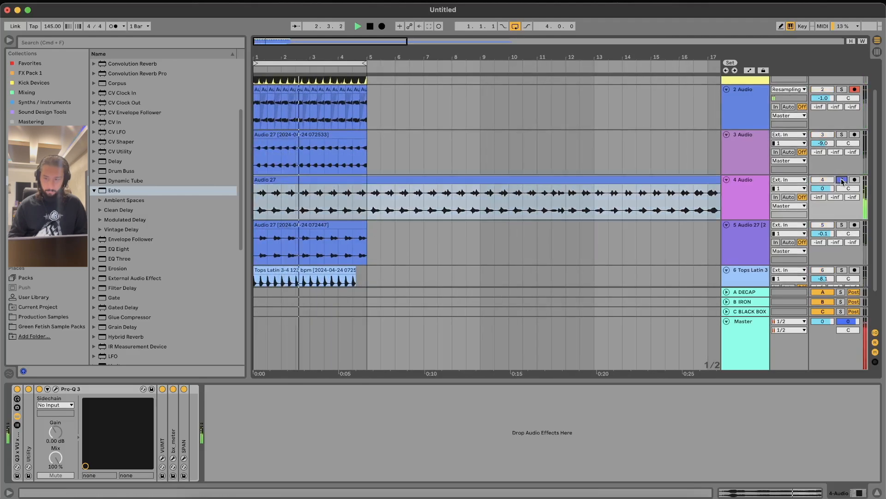
drag(285, 189, 149, 179)
key(space)
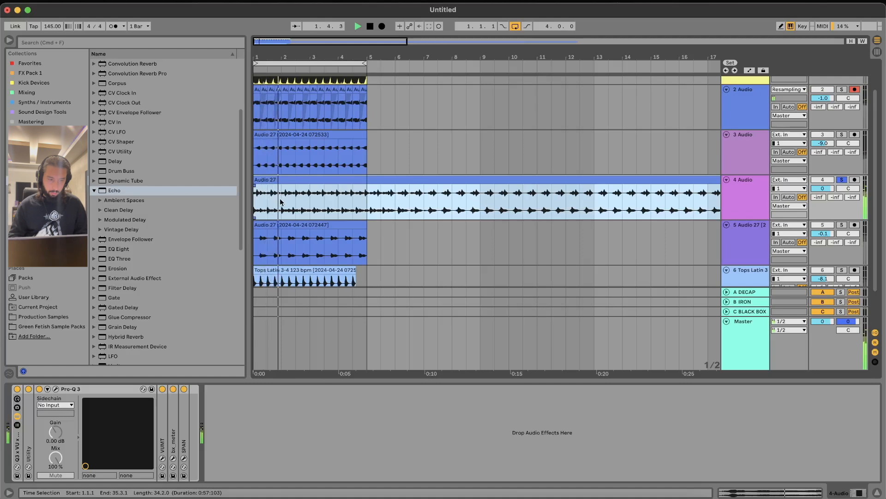
- Duplicate bar 1 of the new track three times up to bar 5 and audition it with tracks 2, 3 and 5 muted
drag(280, 202, 254, 202)
key(super+d)
key(super+d)
key(super+d)
click(843, 180)
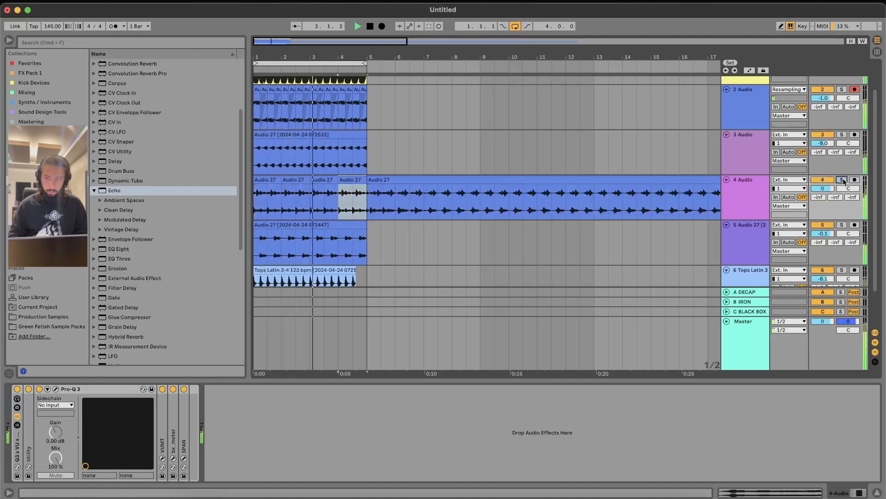
click(830, 126)
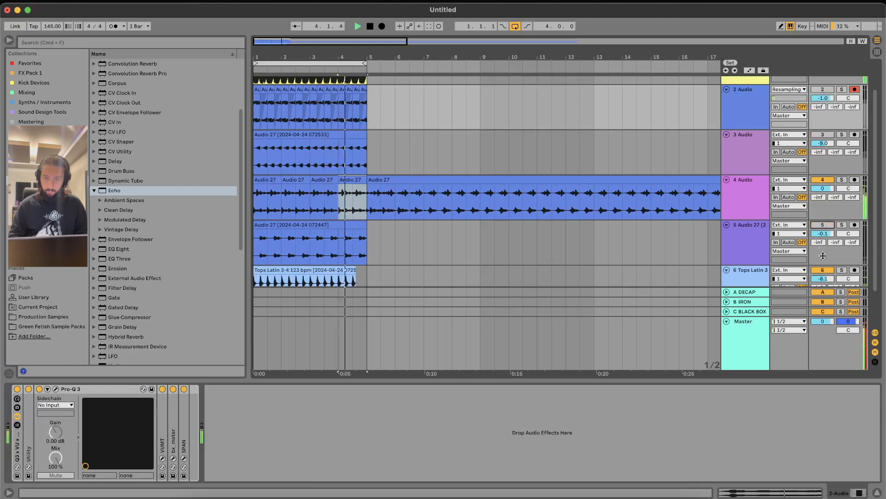
- Consolidate bars 1 to 5 of the new track into one clip and audition it in solo
drag(370, 195, 234, 196)
key(super+j)
key(Return)
click(296, 199)
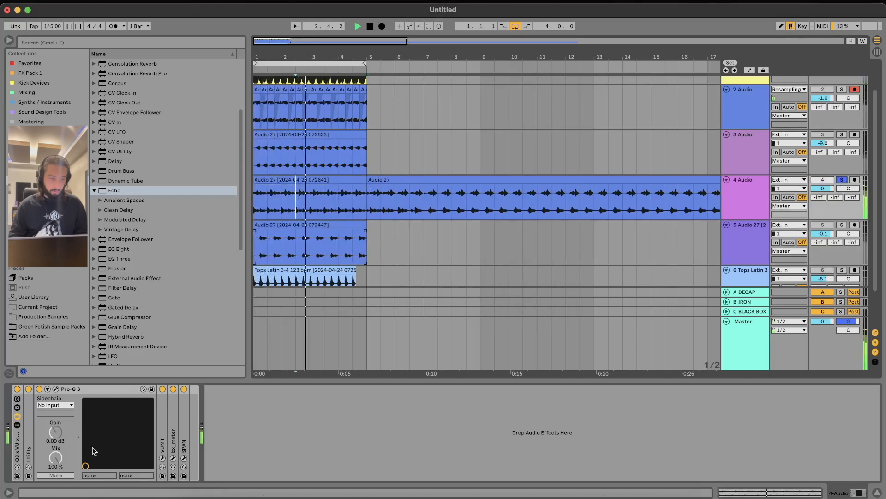
click(330, 171)
click(307, 178)
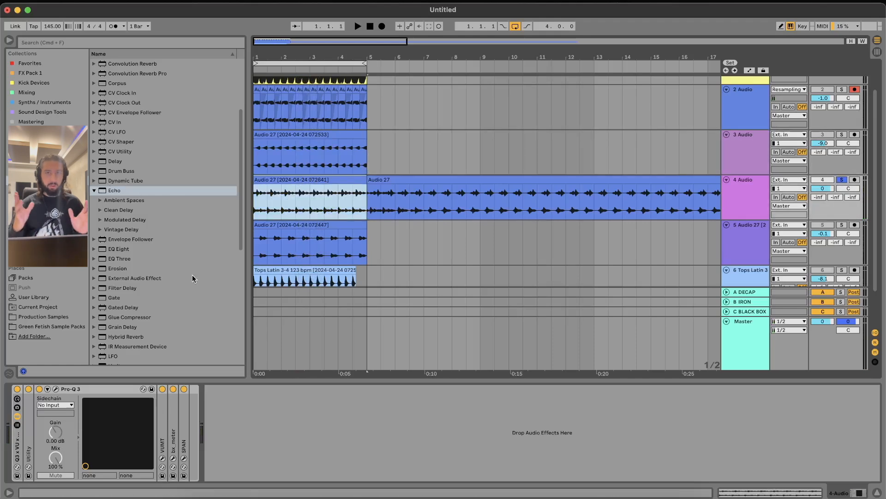
- Add a 12 dB/oct low cut at about 106 Hz in the new track's Pro-Q 3 while the loop plays
click(55, 390)
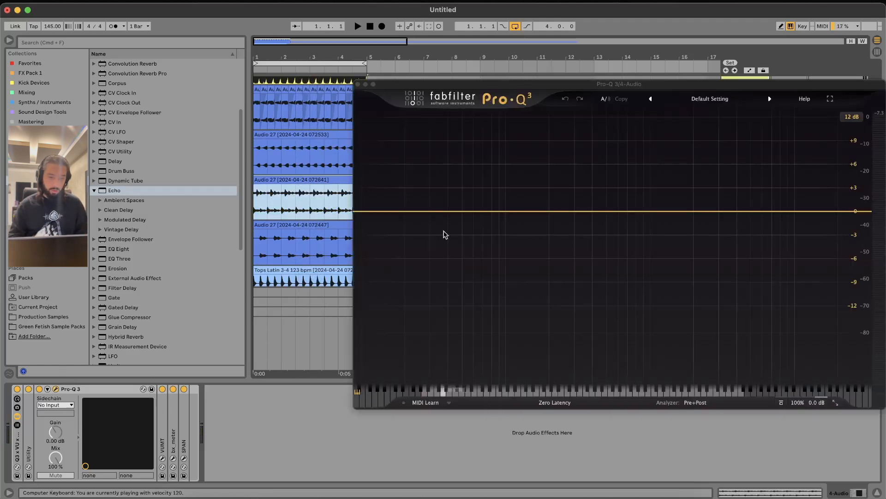
key(space)
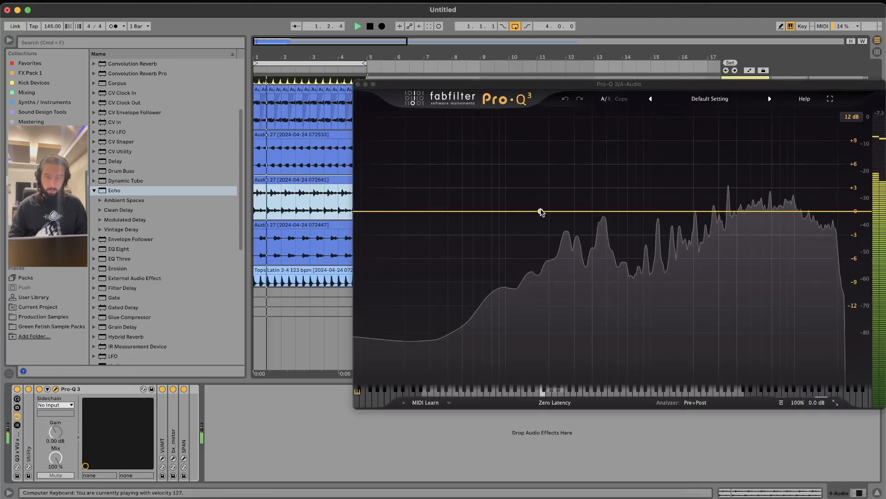
double_click(388, 211)
drag(387, 211, 509, 211)
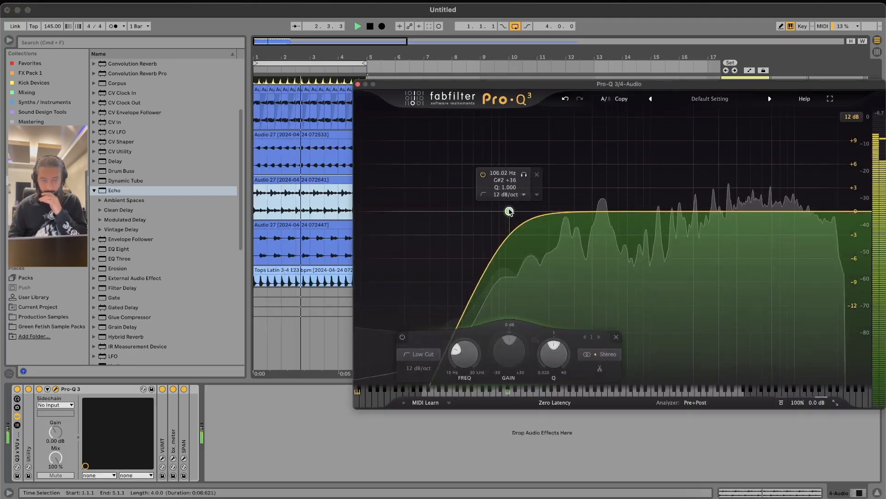
click(358, 84)
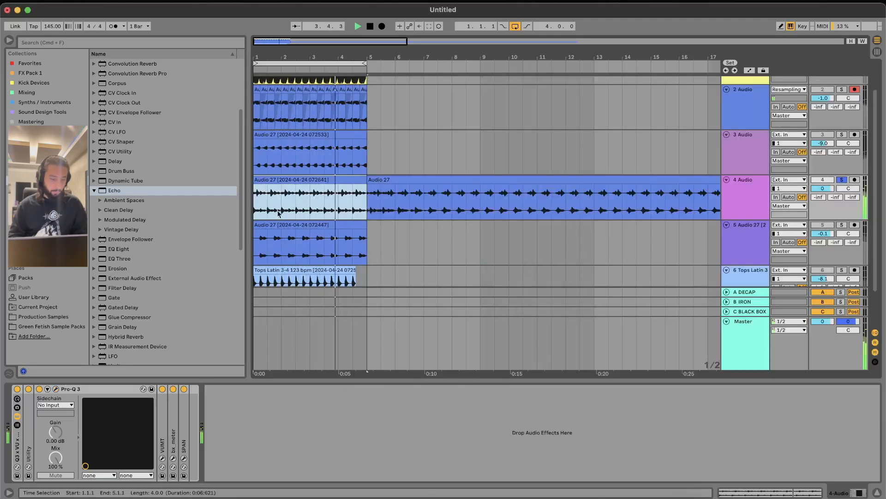
- Add a Delay right after Pro-Q 3 on the new track, with 11% dry/wet and its filter at 10.1 kHz, width 7.77
click(328, 205)
key(space)
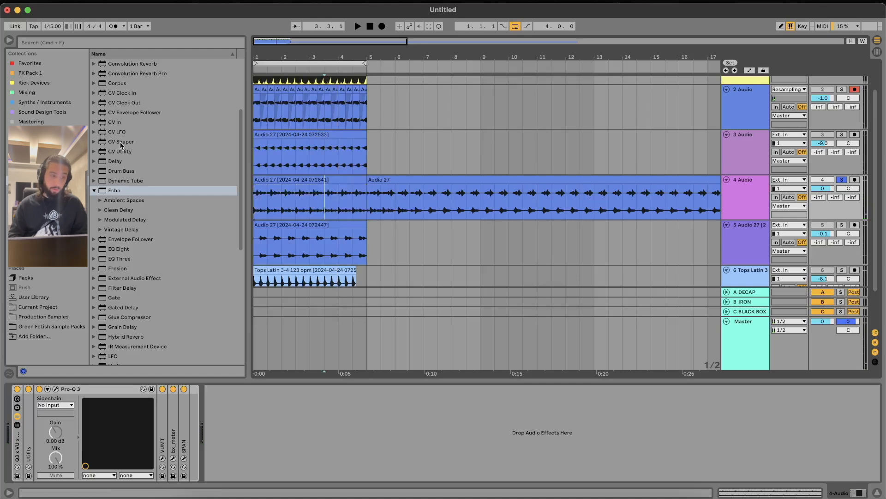
double_click(114, 163)
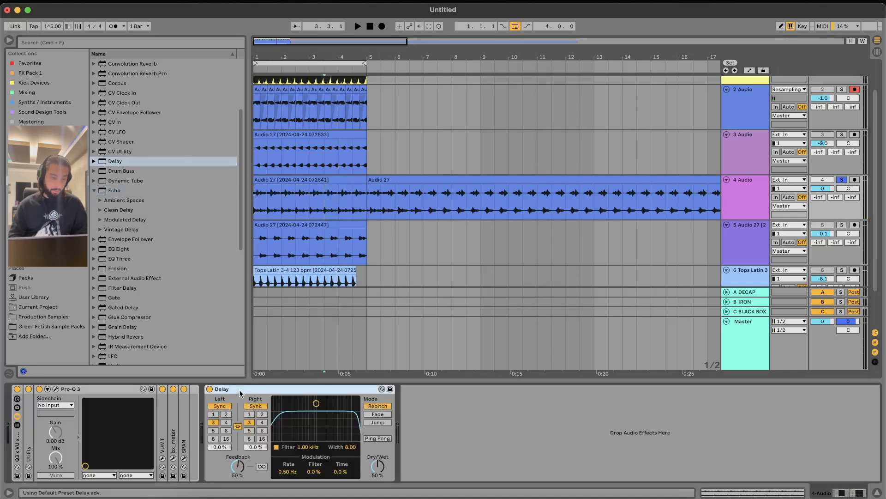
drag(165, 398, 166, 398)
drag(338, 460, 338, 462)
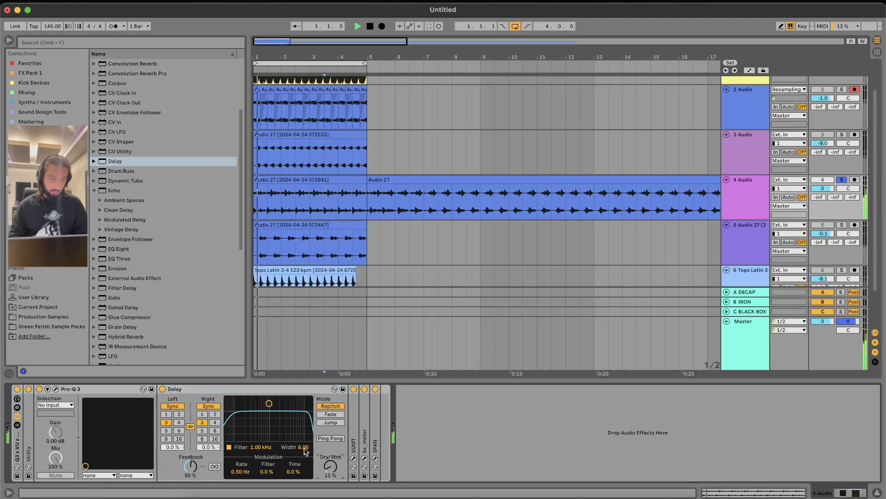
drag(269, 404, 302, 404)
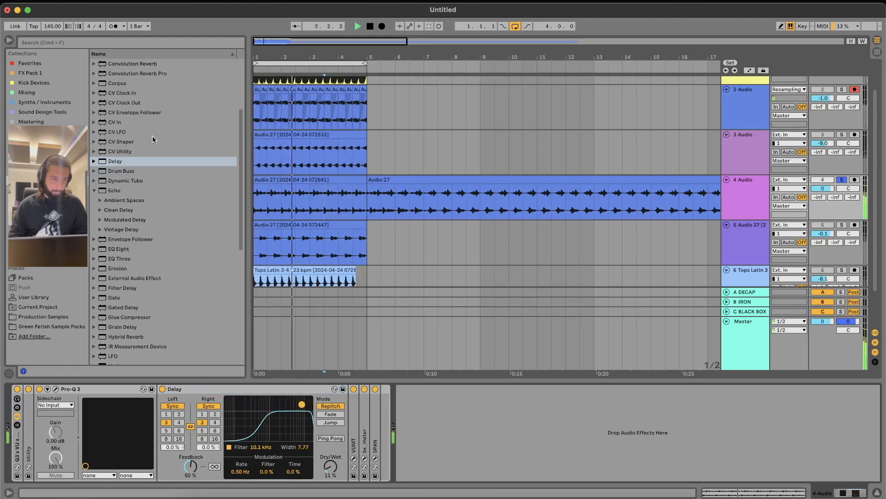
- Look through the audio effects list for another device and stop playback
scroll(110, 134, up, 4)
scroll(109, 128, down, 6)
scroll(124, 273, down, 3)
key(space)
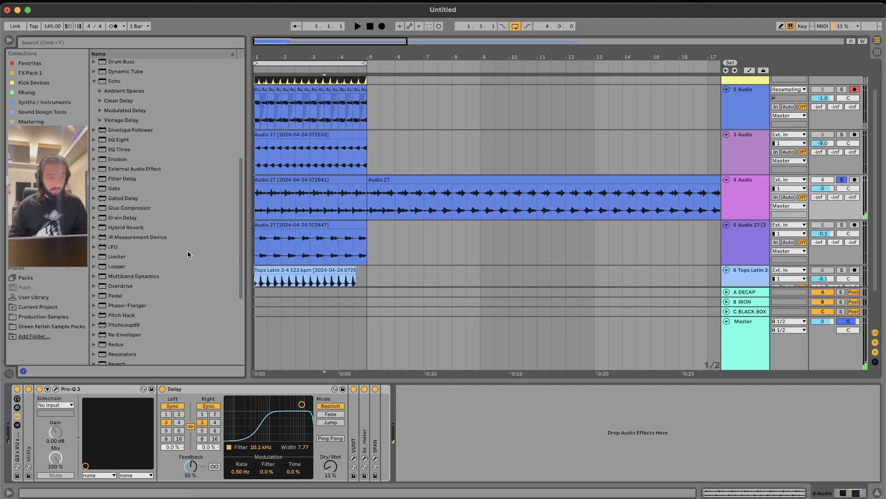
- Collapse tracks 2 to 5 in the arrangement and switch Echo back on in track 6's device chain
click(380, 275)
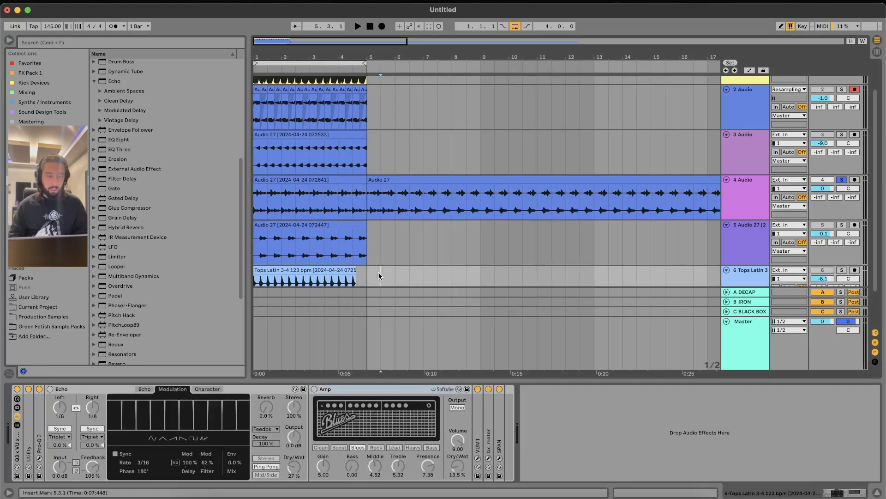
click(876, 492)
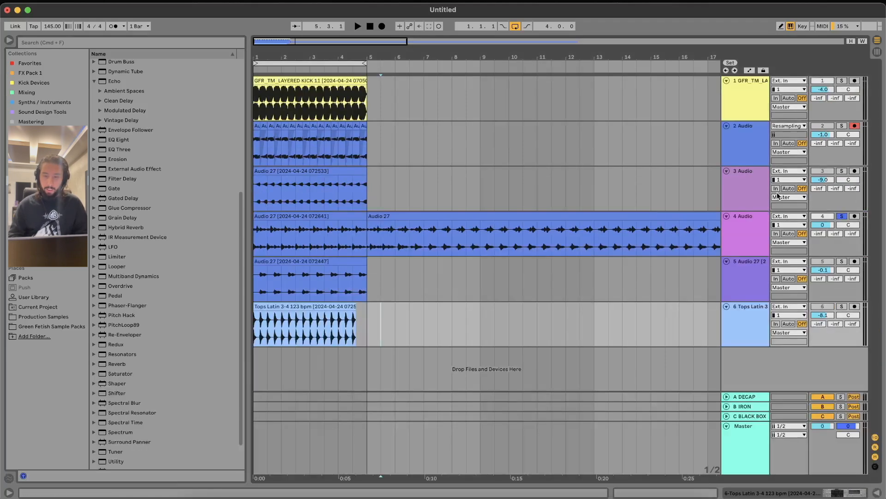
click(756, 156)
shift+click(755, 271)
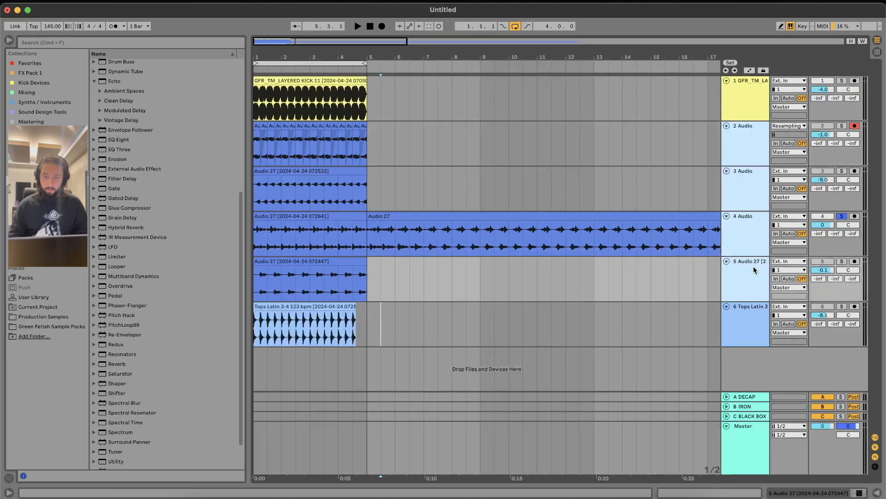
click(726, 262)
click(594, 185)
click(391, 168)
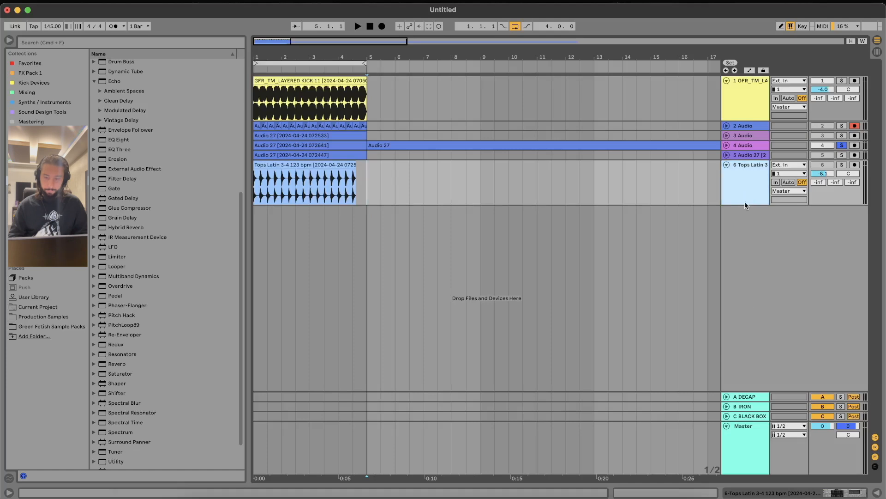
click(800, 494)
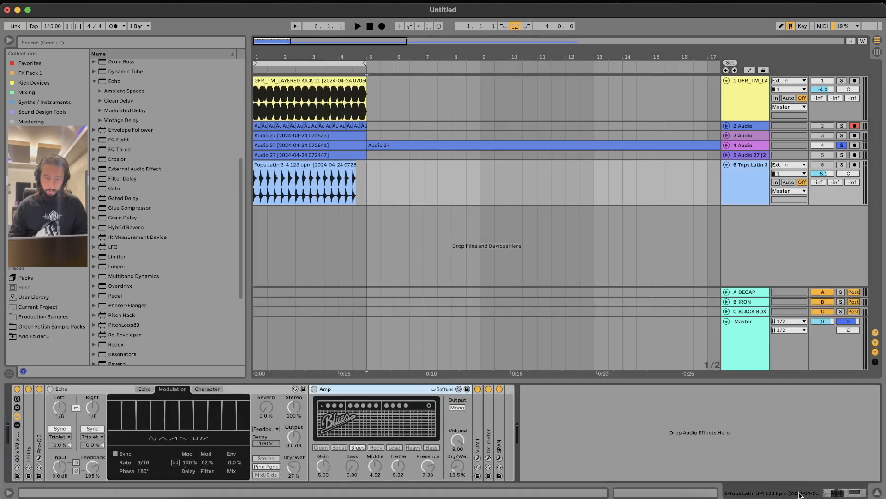
click(49, 389)
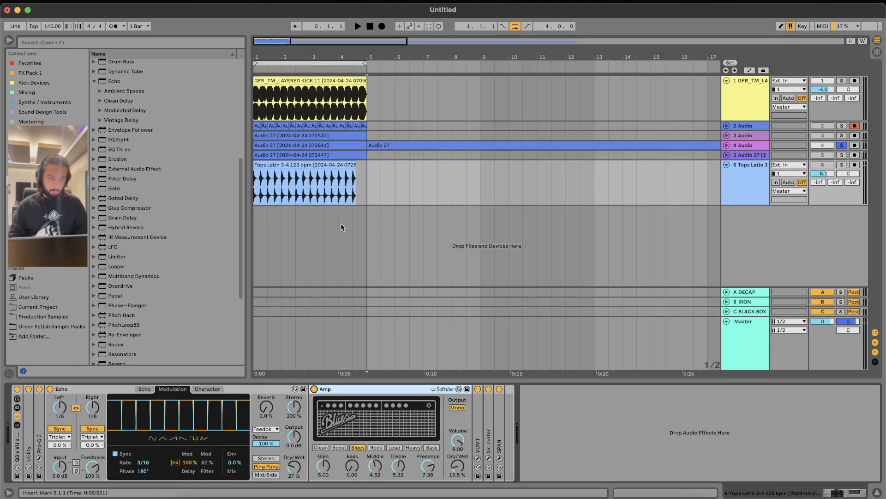
- Fill track 6 up to bar 5 with a copy of its first two bars and insert a new audio track below
drag(306, 180, 222, 186)
key(super+d)
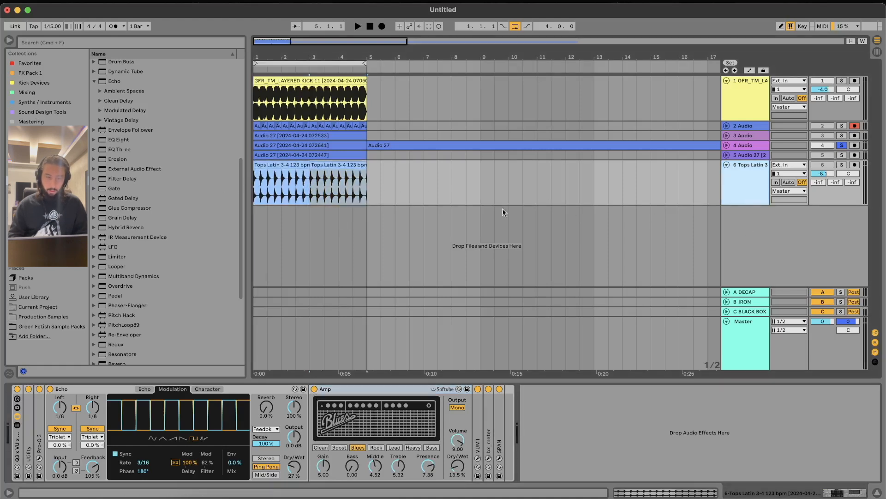
key(super+t)
click(338, 185)
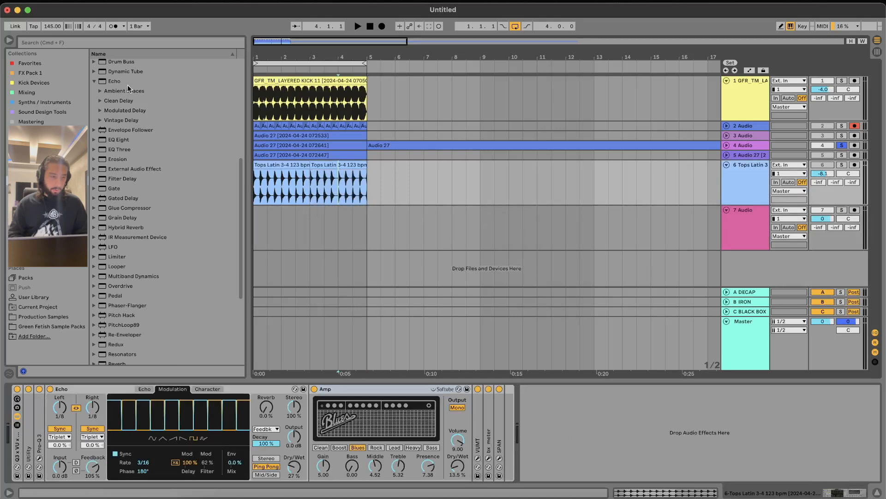
- Add three LFO devices after Amp on track 6
click(94, 82)
drag(109, 208, 496, 403)
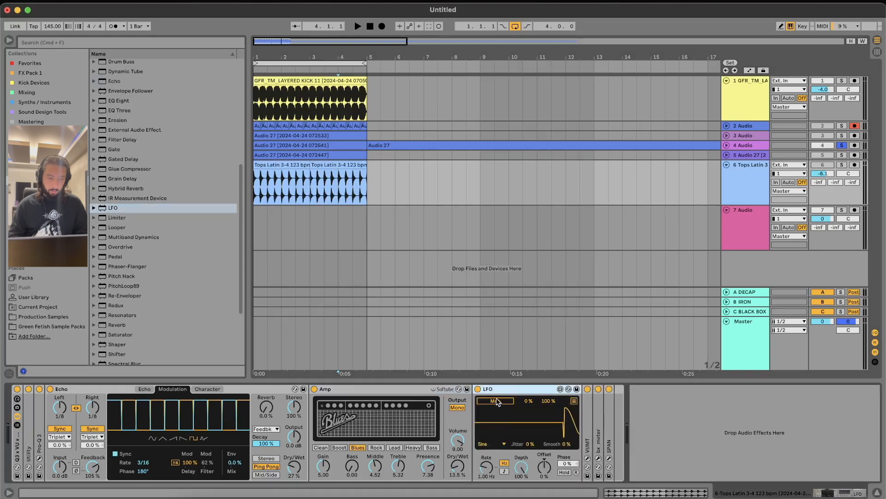
key(super+d)
key(super+d)
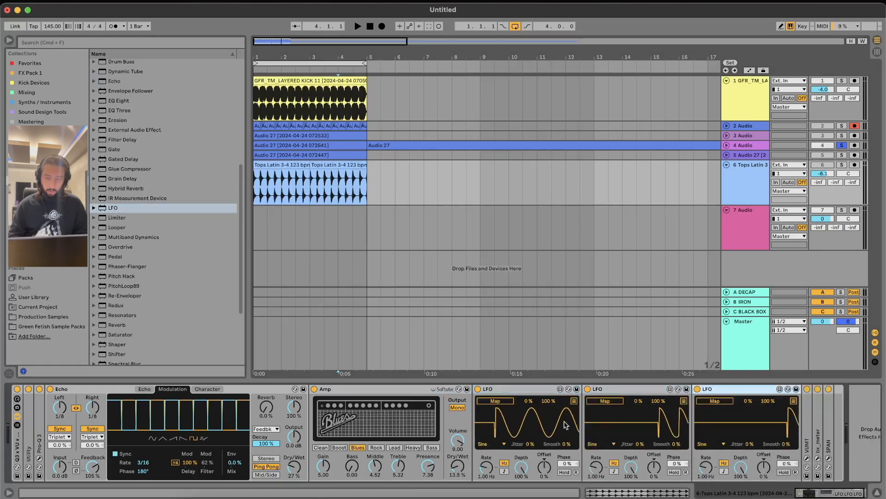
- Map the three LFOs to Echo's left division, dry/wet and delay modulation while track 6 loops in solo
click(60, 408)
key(space)
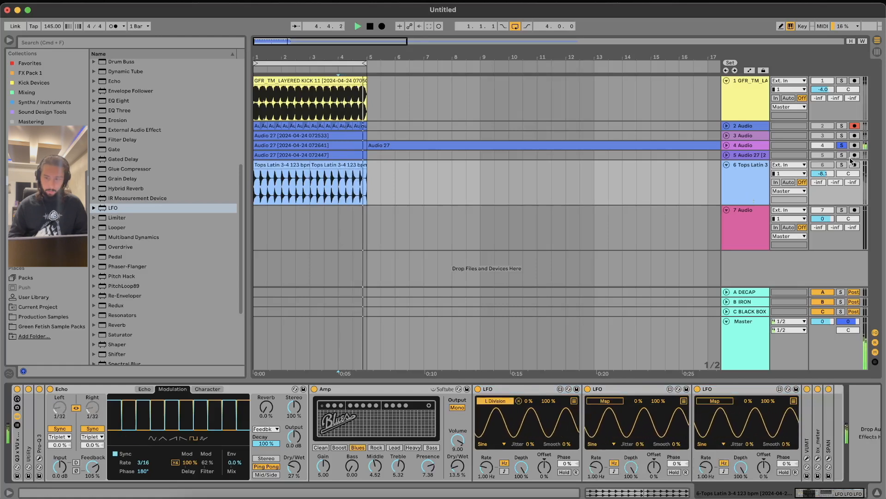
click(842, 165)
click(607, 400)
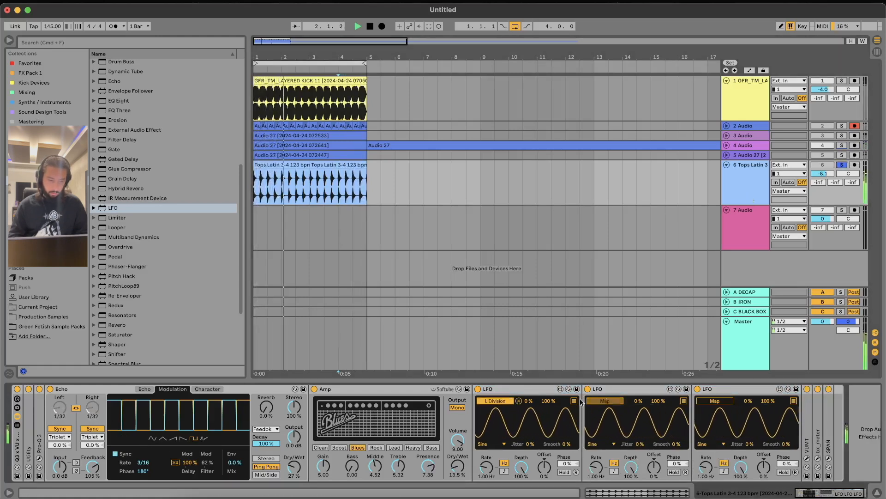
click(293, 468)
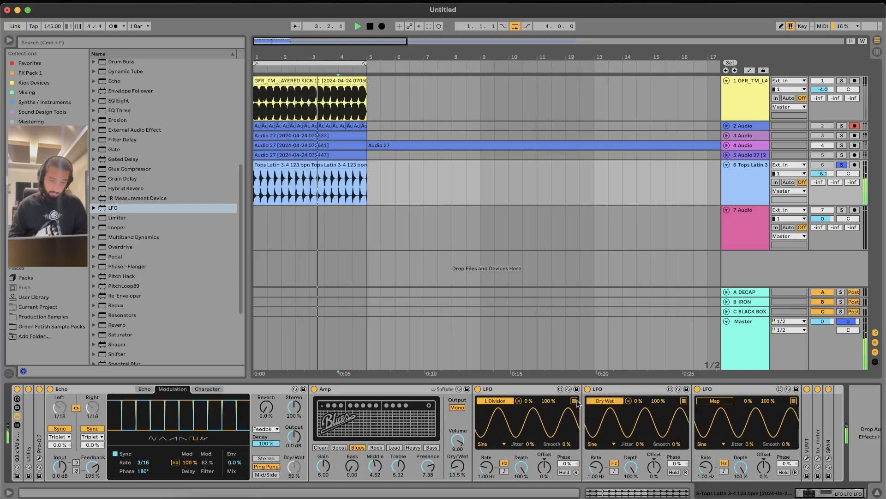
click(227, 423)
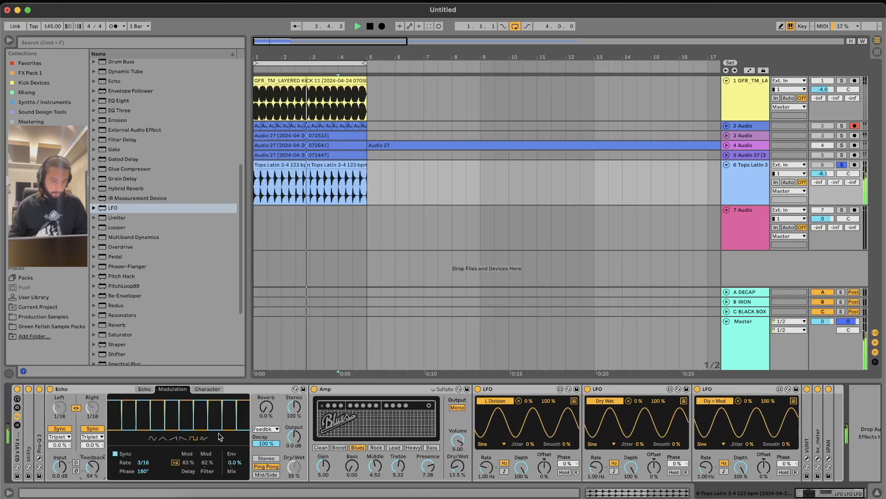
- Add a fourth LFO and map it to Echo's reverb location, with Amp folded to make room
key(super+d)
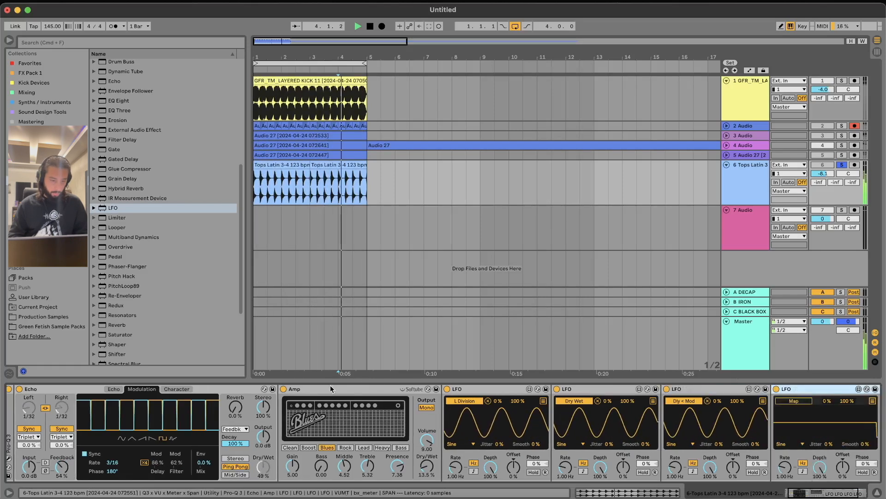
double_click(317, 387)
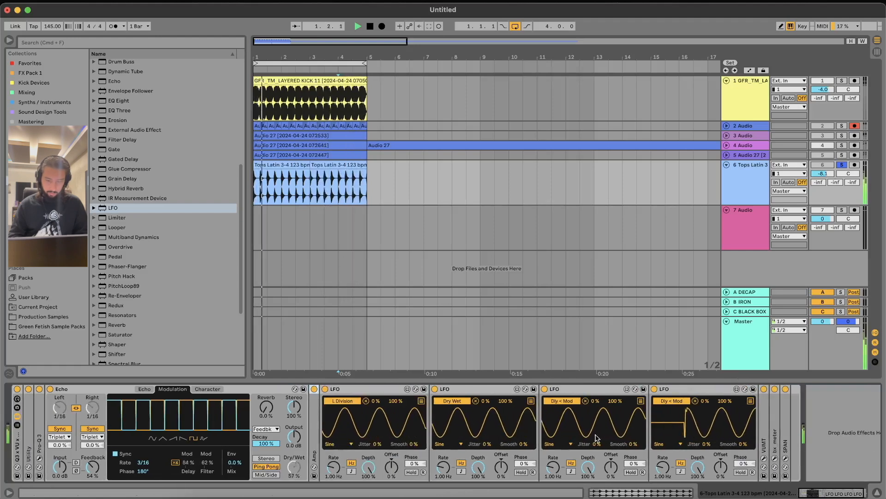
click(677, 397)
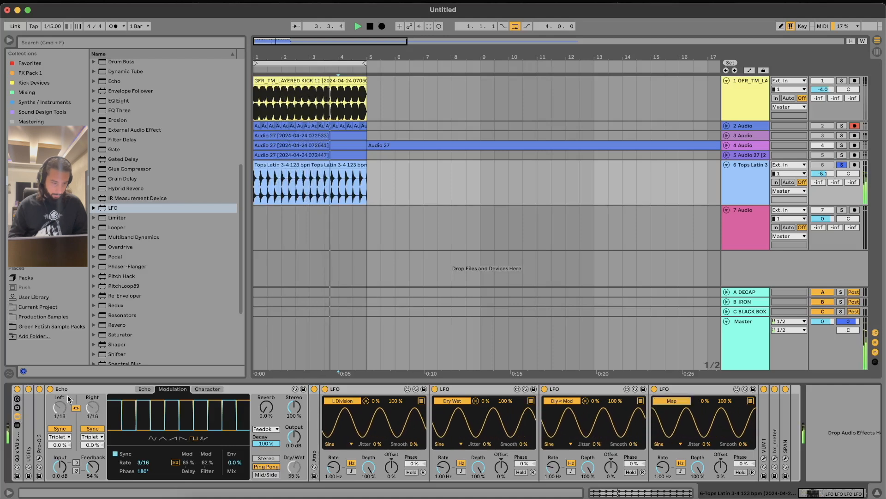
click(145, 389)
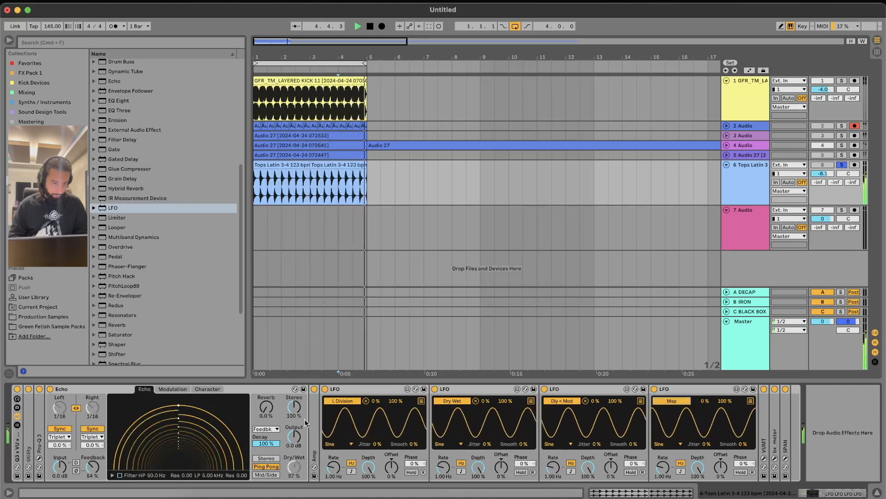
click(277, 429)
click(273, 422)
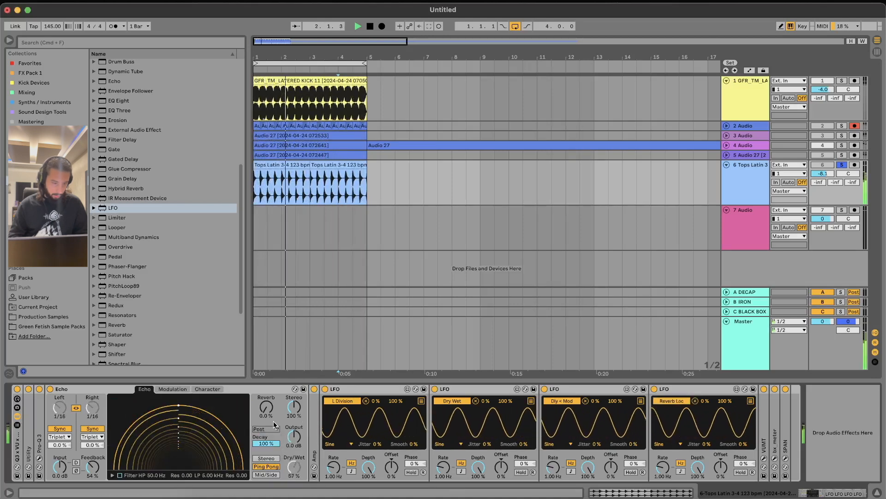
- Set the four LFO rates to 3.30, 12.0, 4.06 and 4.06 Hz, and the first LFO's depth to 44.9%
double_click(662, 468)
double_click(552, 468)
drag(443, 467, 443, 433)
drag(334, 467, 372, 478)
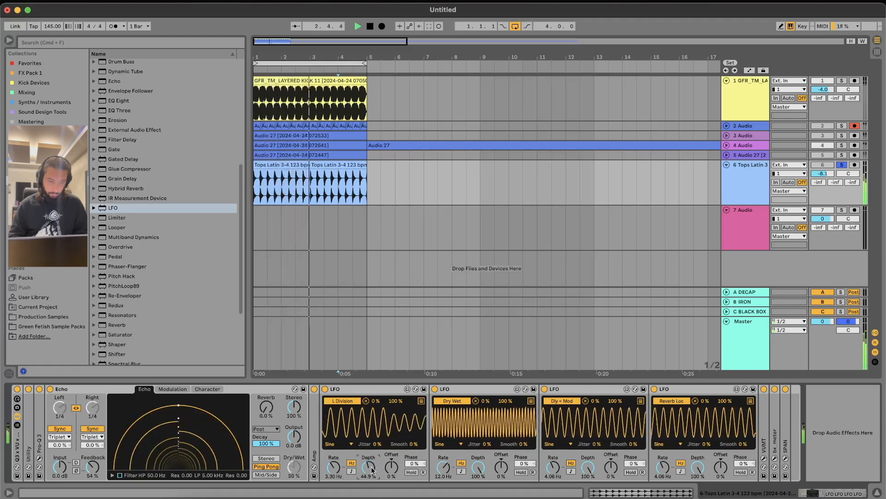
- Set the depths of the second, third and fourth LFOs to 29.9%, 58.3% and 57.5%
click(476, 459)
drag(476, 460, 475, 492)
drag(588, 466, 588, 485)
drag(698, 467, 698, 487)
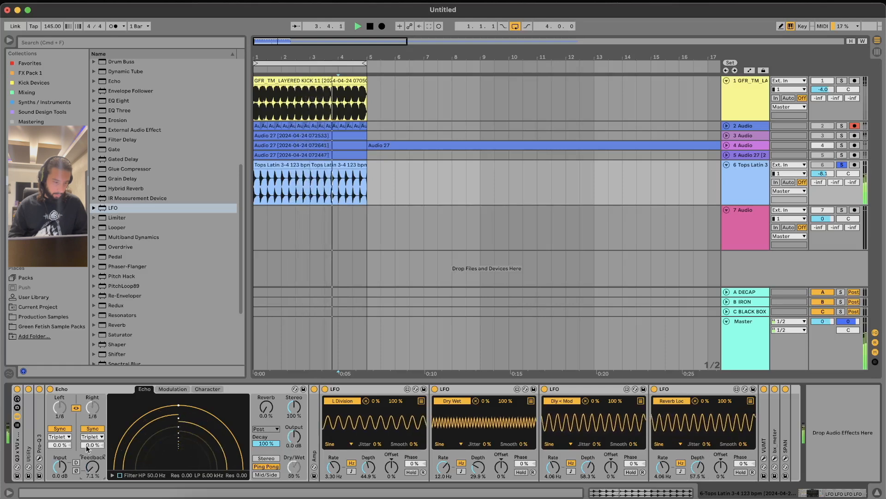
- Change Echo's delay sync mode to Notes and compare Stereo with Ping Pong, keeping Ping Pong
click(65, 437)
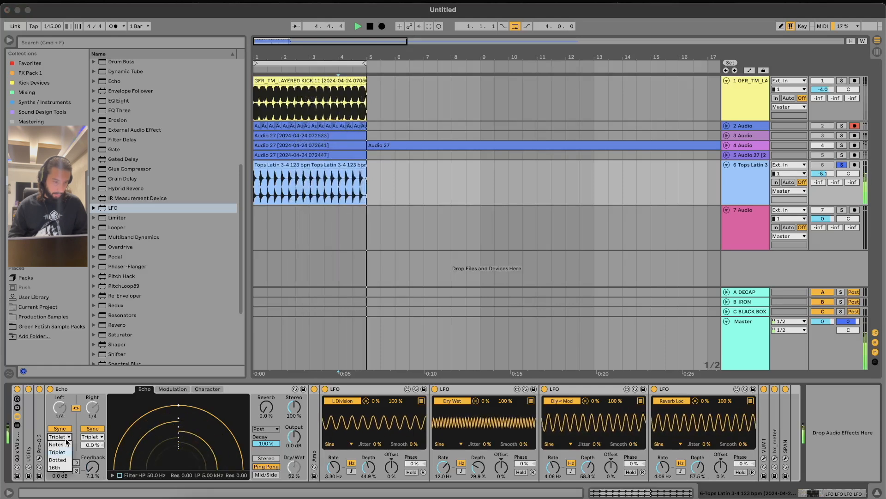
click(59, 444)
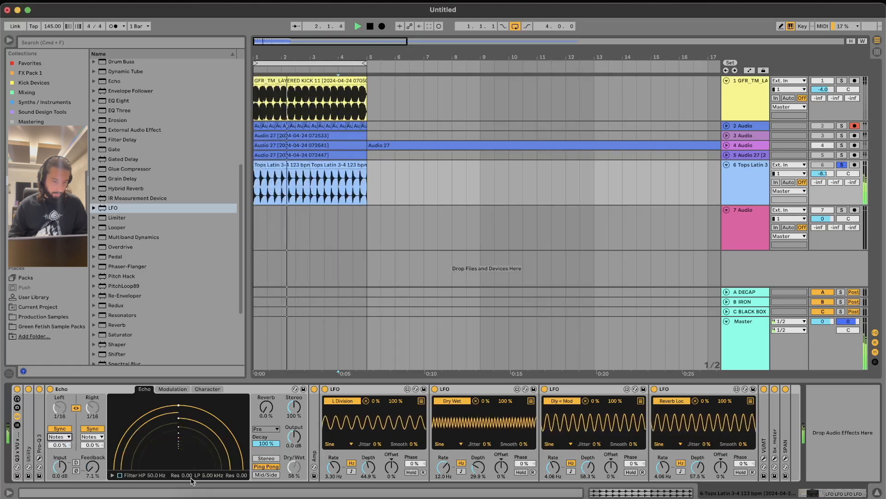
click(274, 459)
click(274, 466)
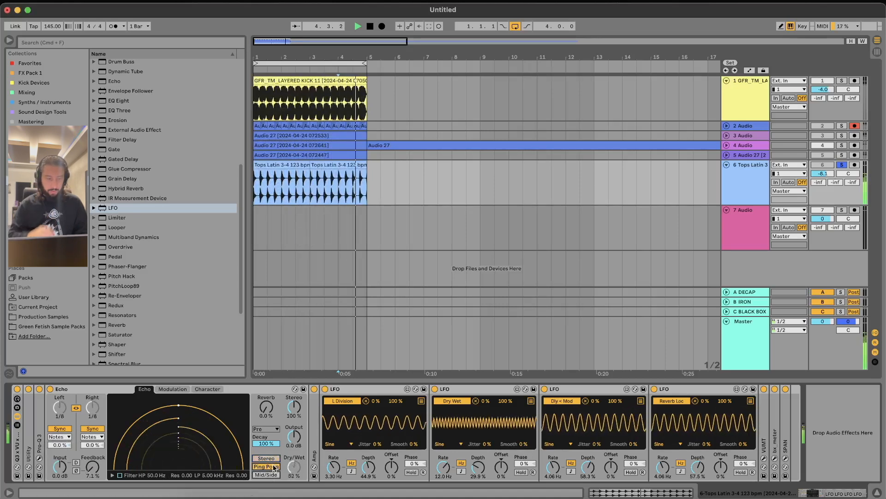
- Turn off the four LFOs on track 6 and delete them from the chain
click(325, 391)
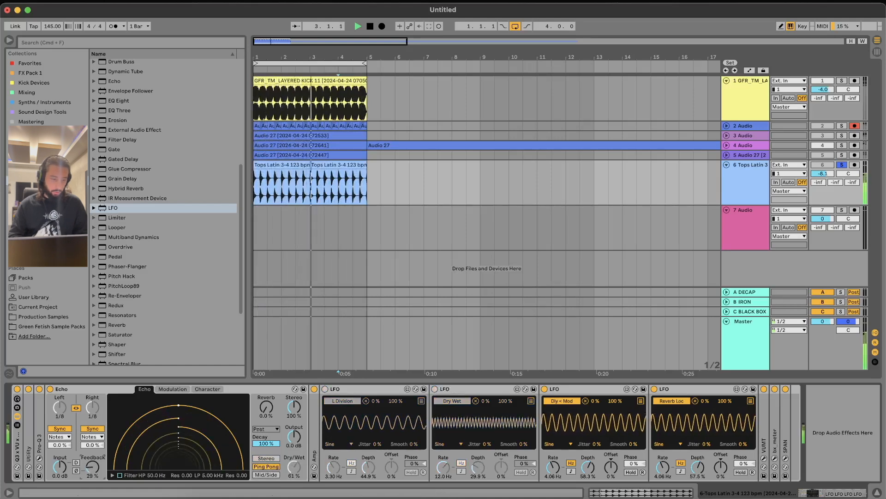
click(544, 388)
click(654, 389)
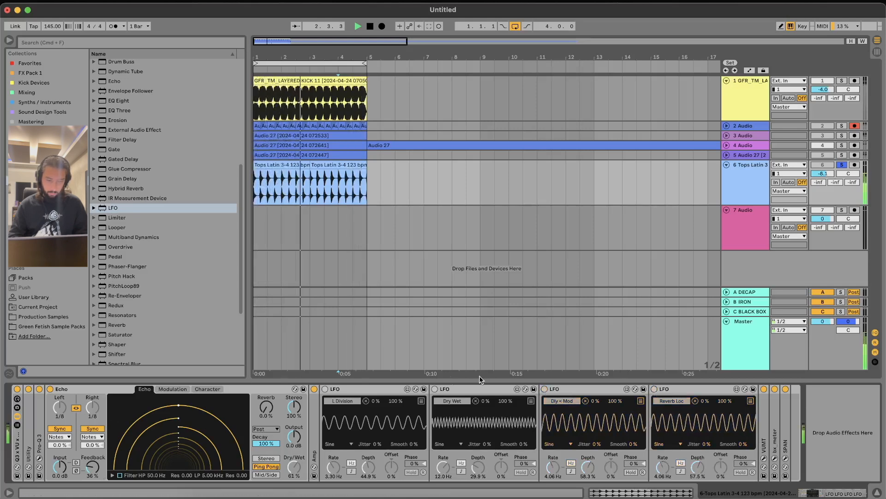
click(390, 389)
shift+click(709, 389)
key(Delete)
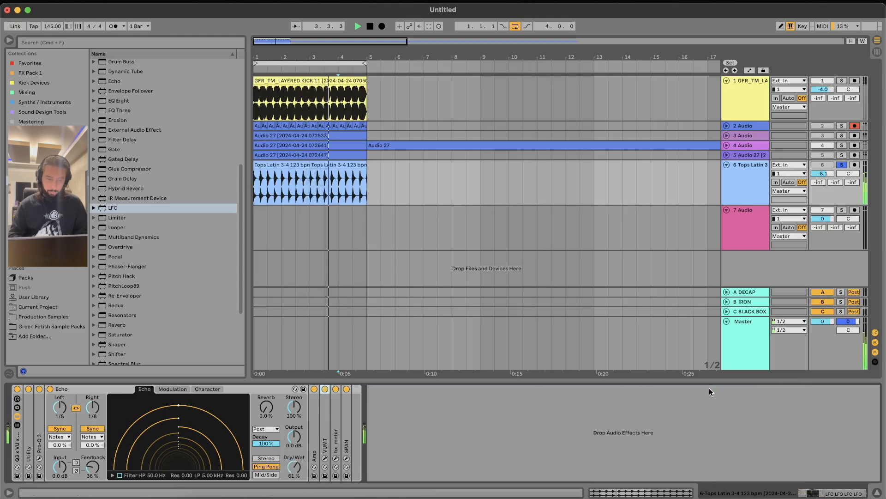
- Set Echo's delay time to 1/4 and its feedback to 52%, and stop playback
drag(60, 408, 59, 397)
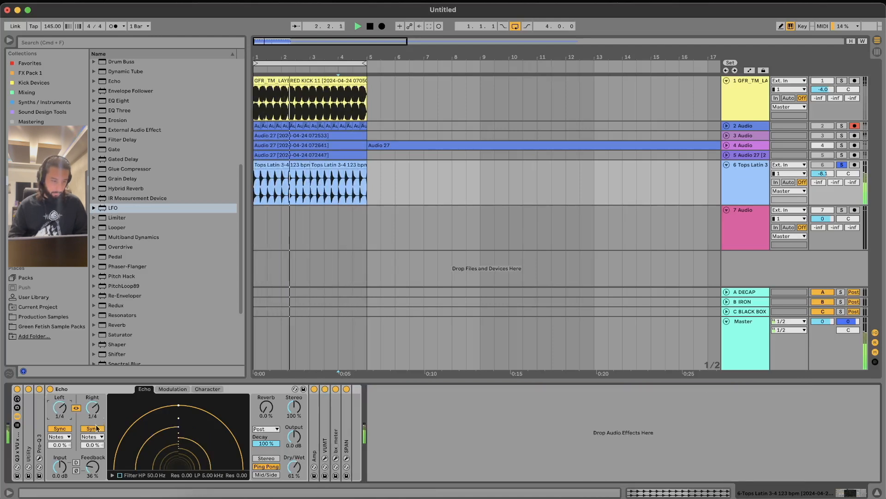
drag(92, 468, 93, 461)
key(space)
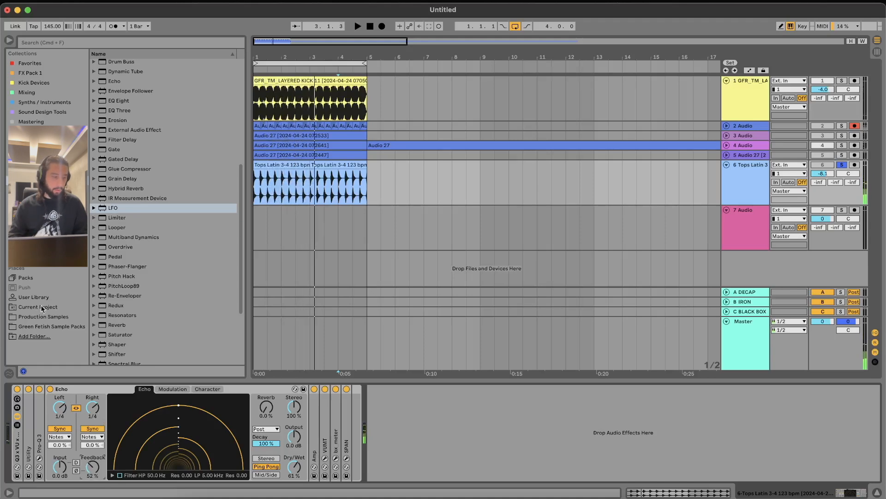
- Browse the sample library and audition tom samples such as Tom 505 ASR 2.aif
click(29, 229)
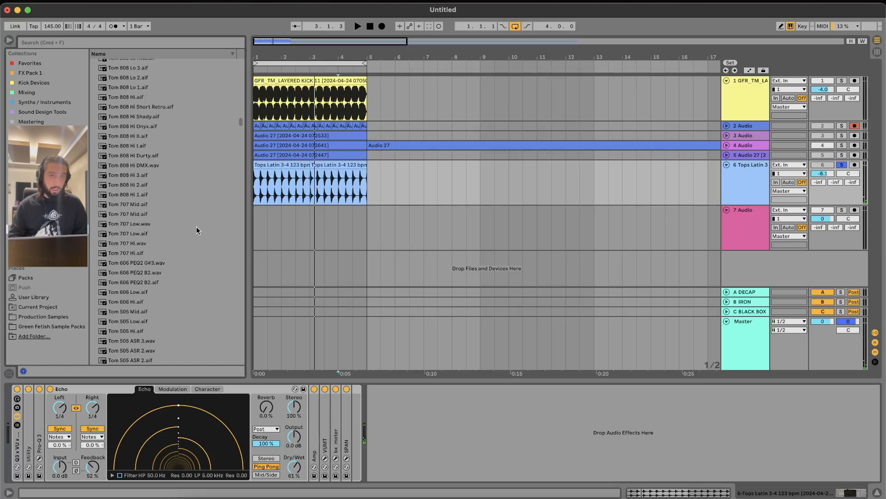
scroll(195, 226, down, 2)
click(132, 257)
click(134, 314)
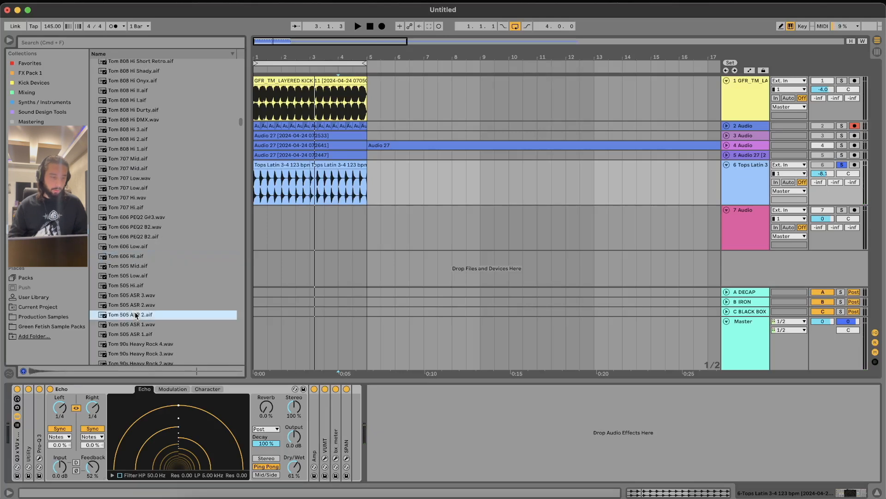
scroll(135, 313, down, 8)
click(134, 314)
scroll(135, 312, down, 3)
- Replace track 6's tops clips with a half-bar clip of Tin Flute Dbm 140 bpm.aif at bar 1 and play it
drag(139, 271, 606, 222)
key(space)
key(space)
click(260, 165)
key(space)
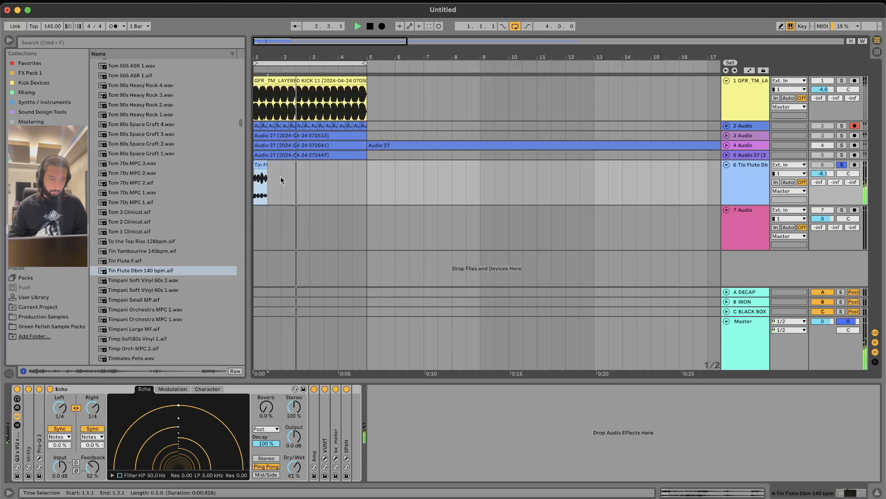
- Lower the pitch of the Tin Flute clip on track 6 and hide its clip details
double_click(261, 174)
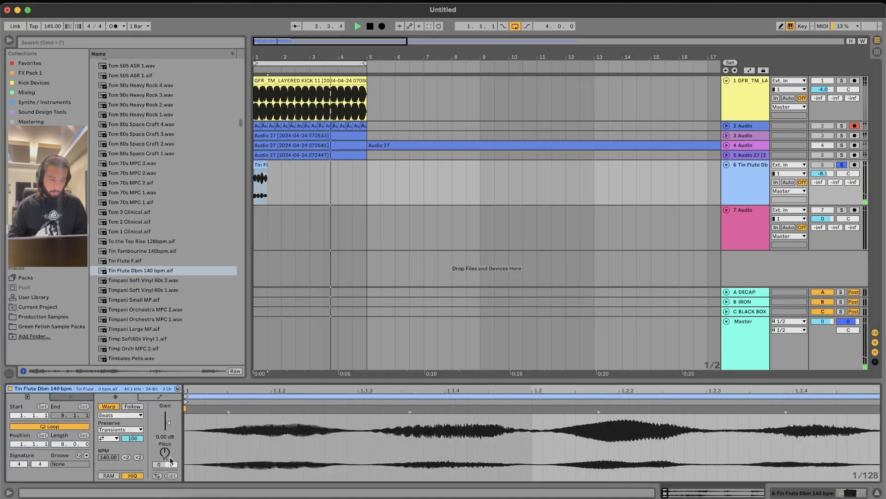
drag(165, 453, 165, 480)
click(877, 492)
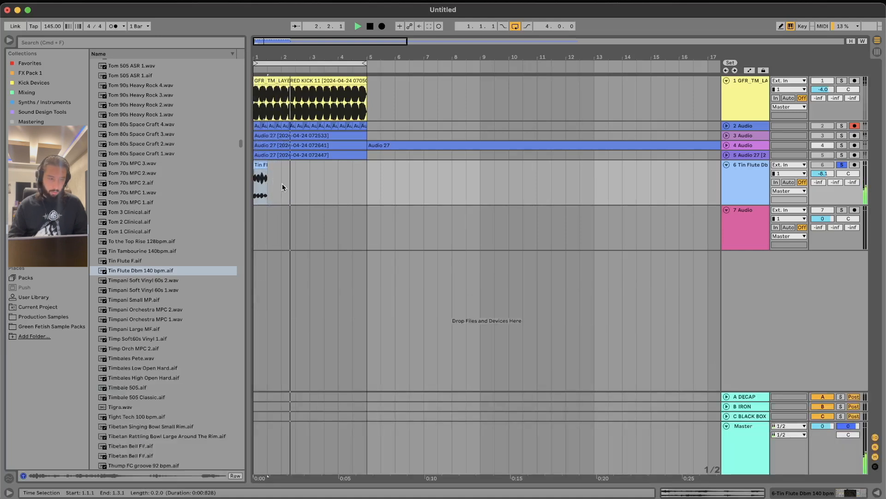
- Repeat the half-bar Tin Flute clip on track 6 at the start of bars 2, 3 and 4, and show the track's effects
drag(283, 186, 243, 179)
key(super+d)
key(super+d)
key(super+d)
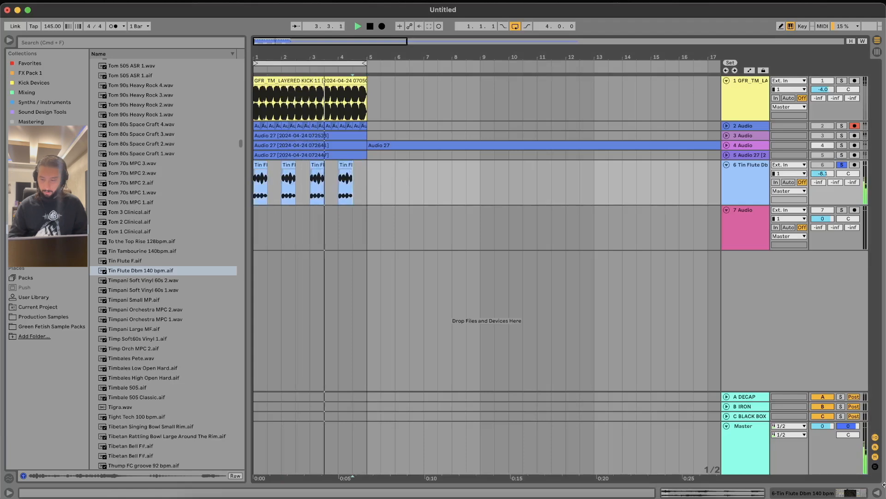
click(841, 494)
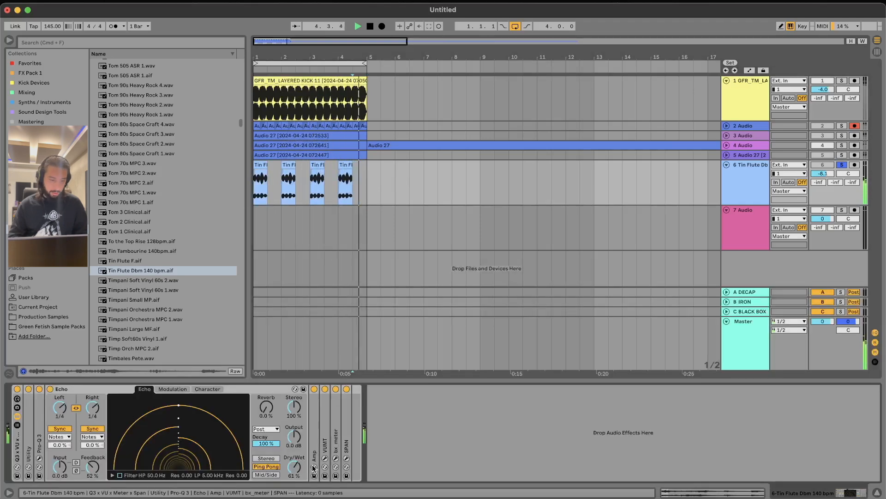
- Set Echo's delay time to 1/2 on both channels and its Dry/Wet to 75%
drag(294, 467, 294, 464)
drag(97, 416, 97, 397)
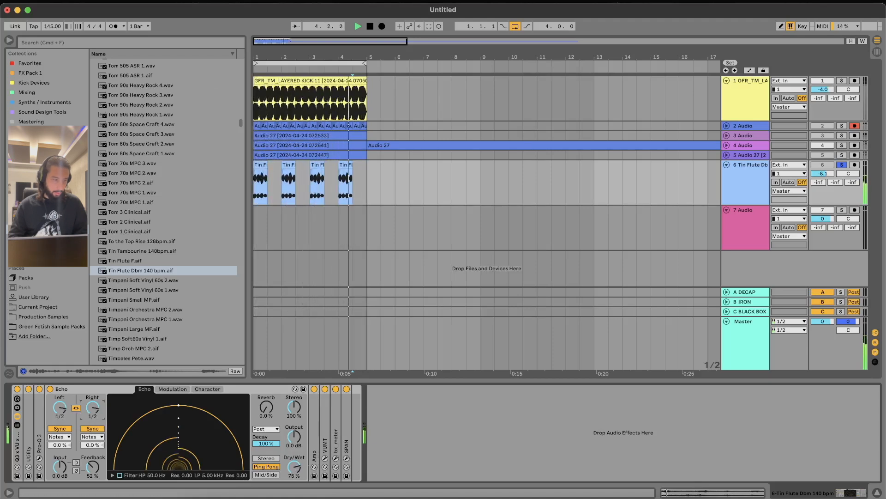
drag(93, 407, 93, 412)
- Add another Amp effect directly after Echo on track 6 and choose its Lead model
scroll(114, 138, up, 8)
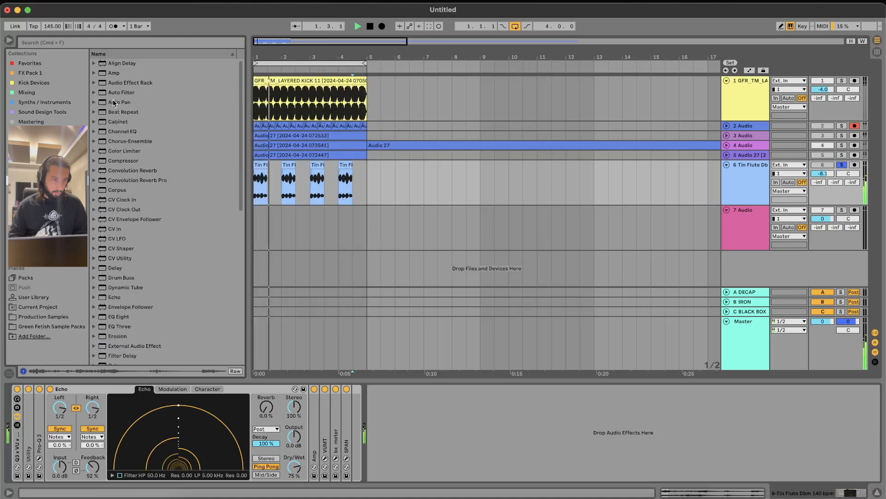
click(109, 73)
drag(109, 73, 317, 416)
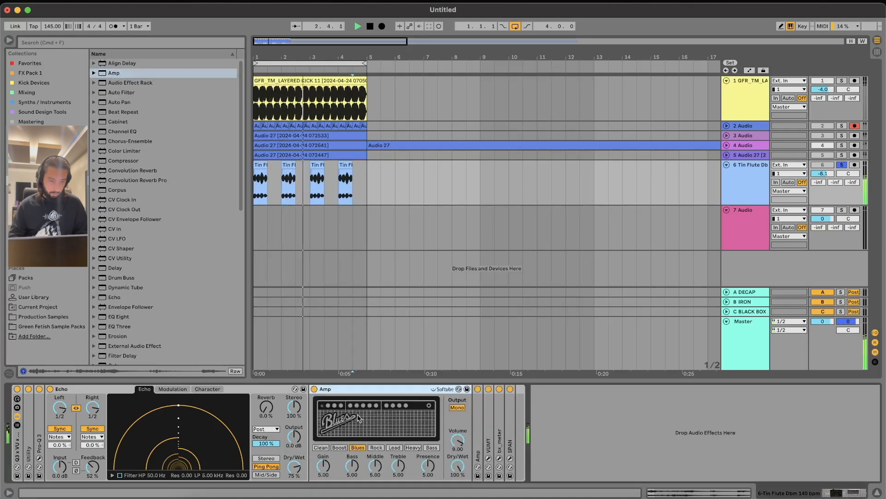
click(394, 448)
- Set the new Amp's Bass to 0.00, Middle and Treble to 10.0, and Dry/Wet to 76.2%
drag(352, 464, 375, 421)
drag(399, 465, 424, 418)
drag(457, 465, 457, 487)
- Set Echo's delay time to 1/8 on both channels and its Dry/Wet to 21%, and stop playback
click(89, 404)
drag(88, 404, 89, 424)
drag(294, 465, 294, 497)
key(space)
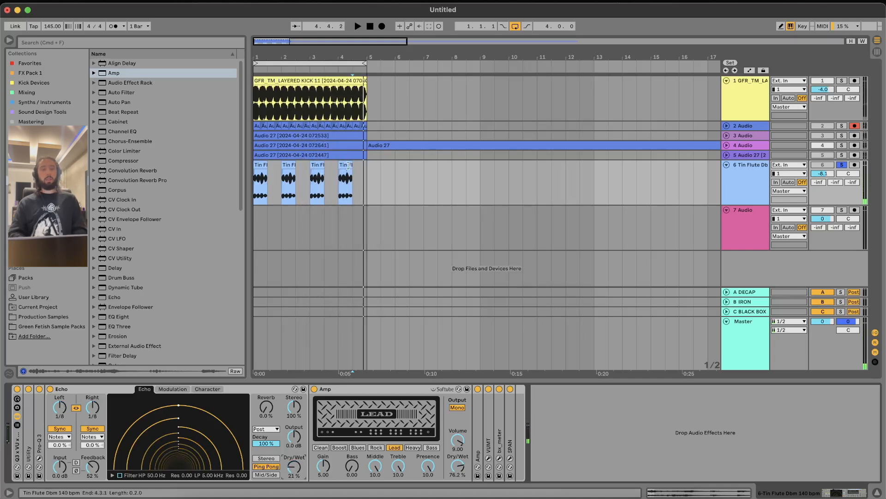
- Consolidate the Tin Flute clips on track 6 into one four-bar clip spanning bars 1 to 4
key(super+a)
click(303, 179)
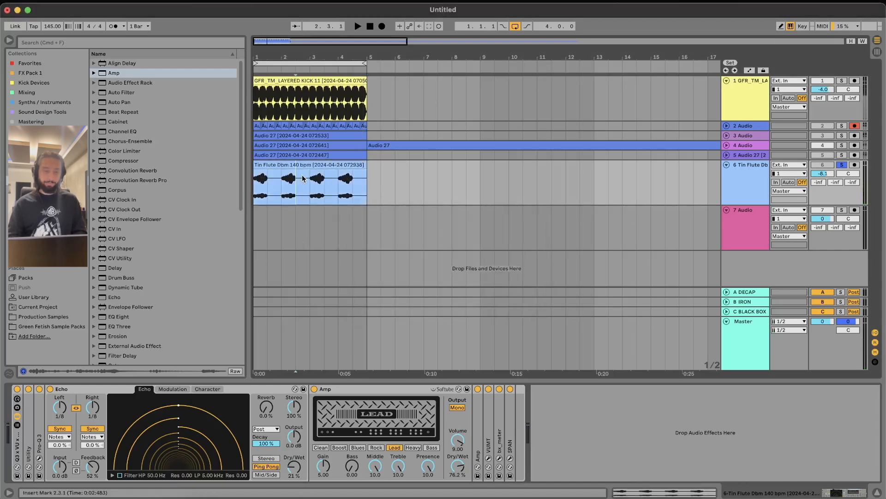
click(310, 183)
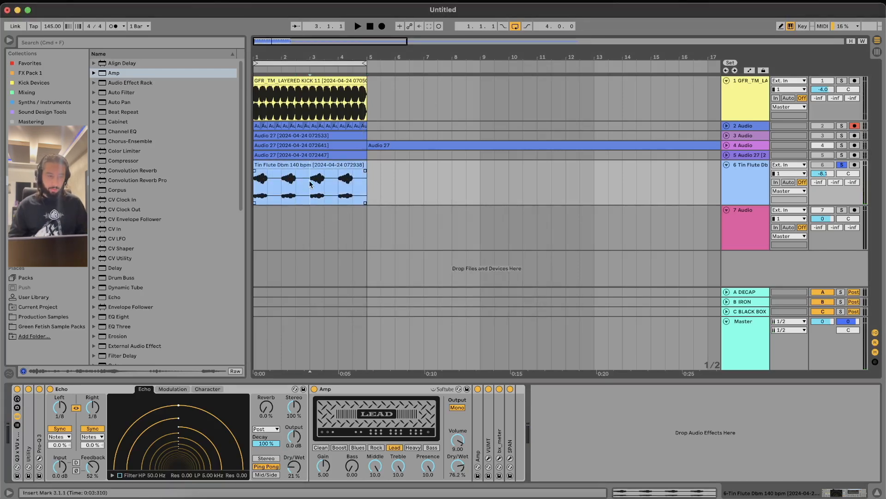
click(370, 192)
scroll(370, 192, up, 5)
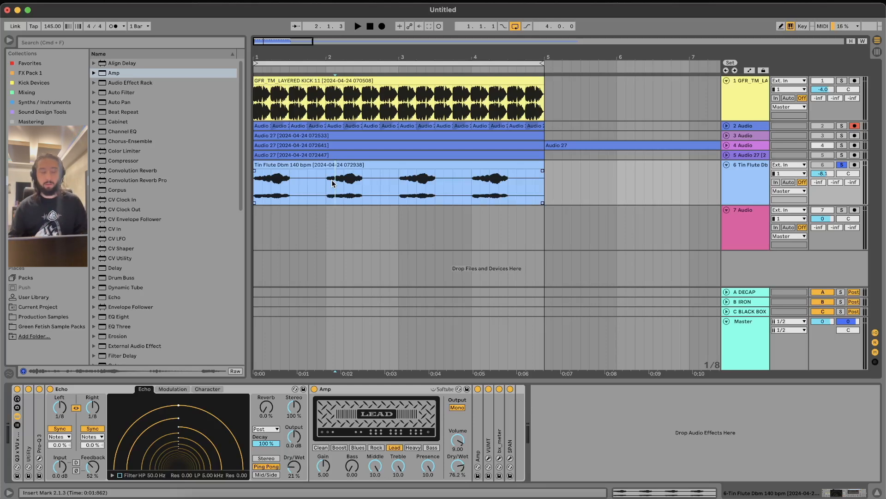
drag(544, 194, 1, 195)
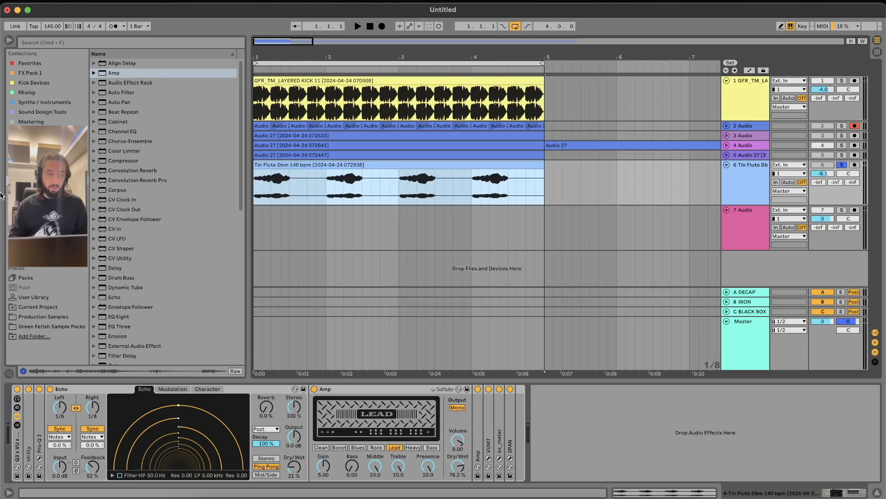
click(258, 203)
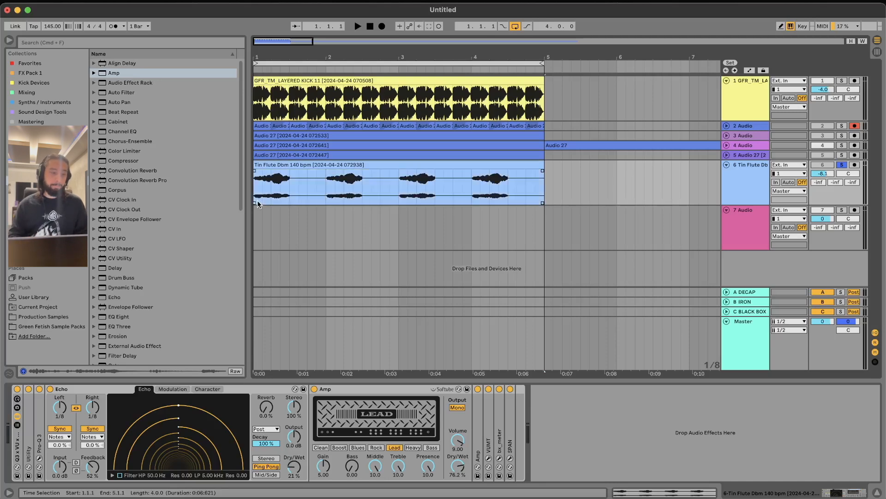
click(323, 193)
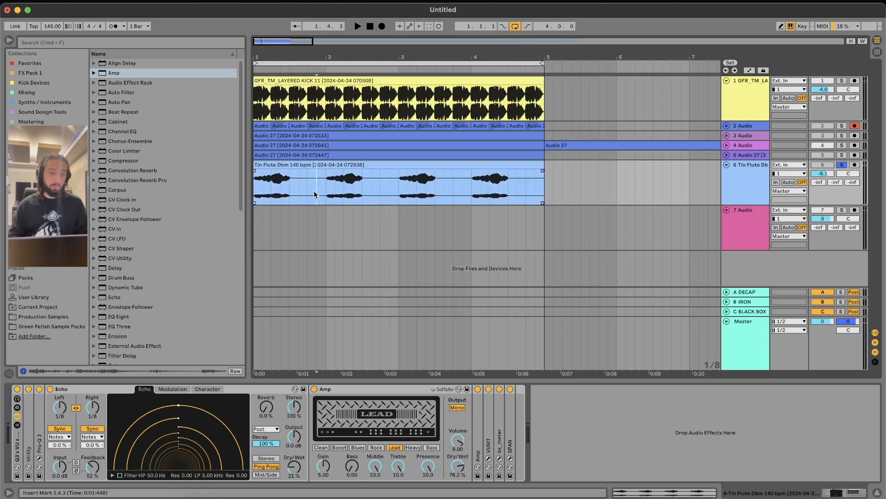